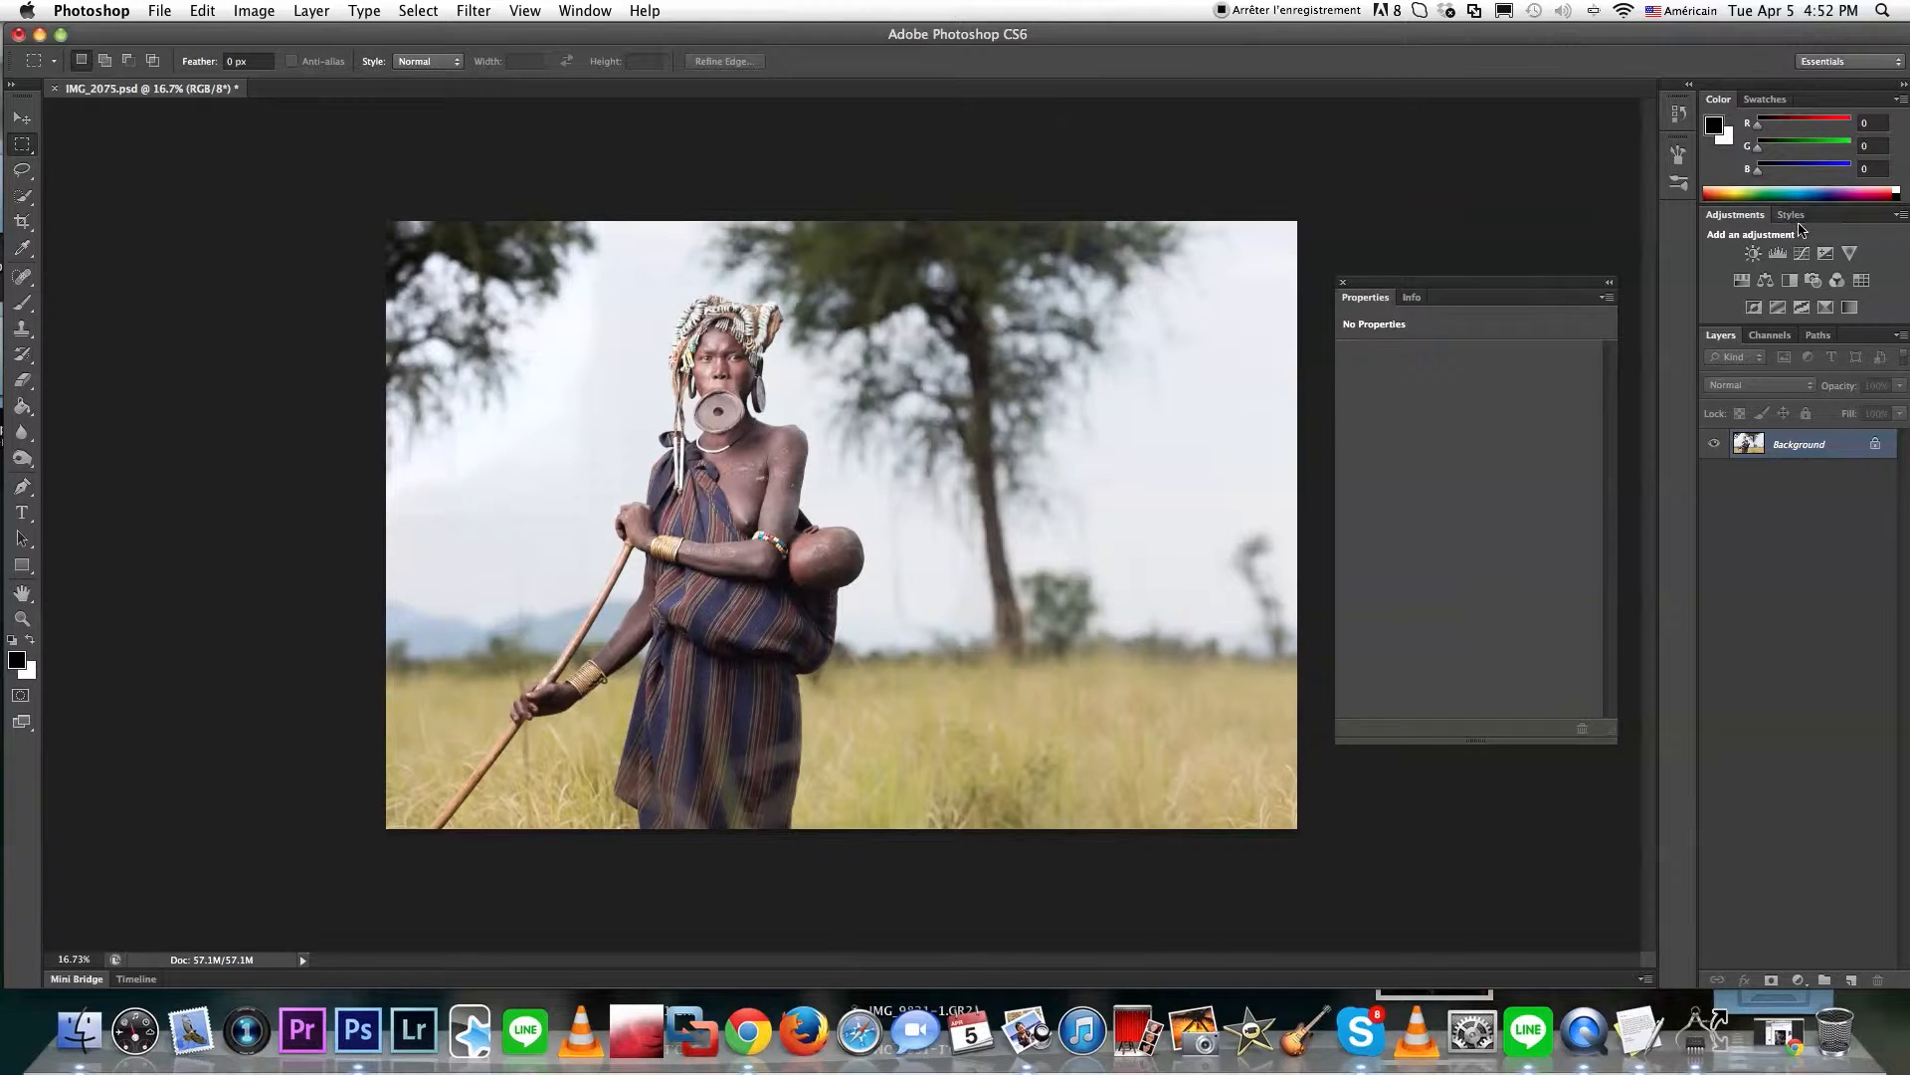
Add a Curves adjustment layer above the Background and rename it "Contraste 1"
left_click(1803, 255)
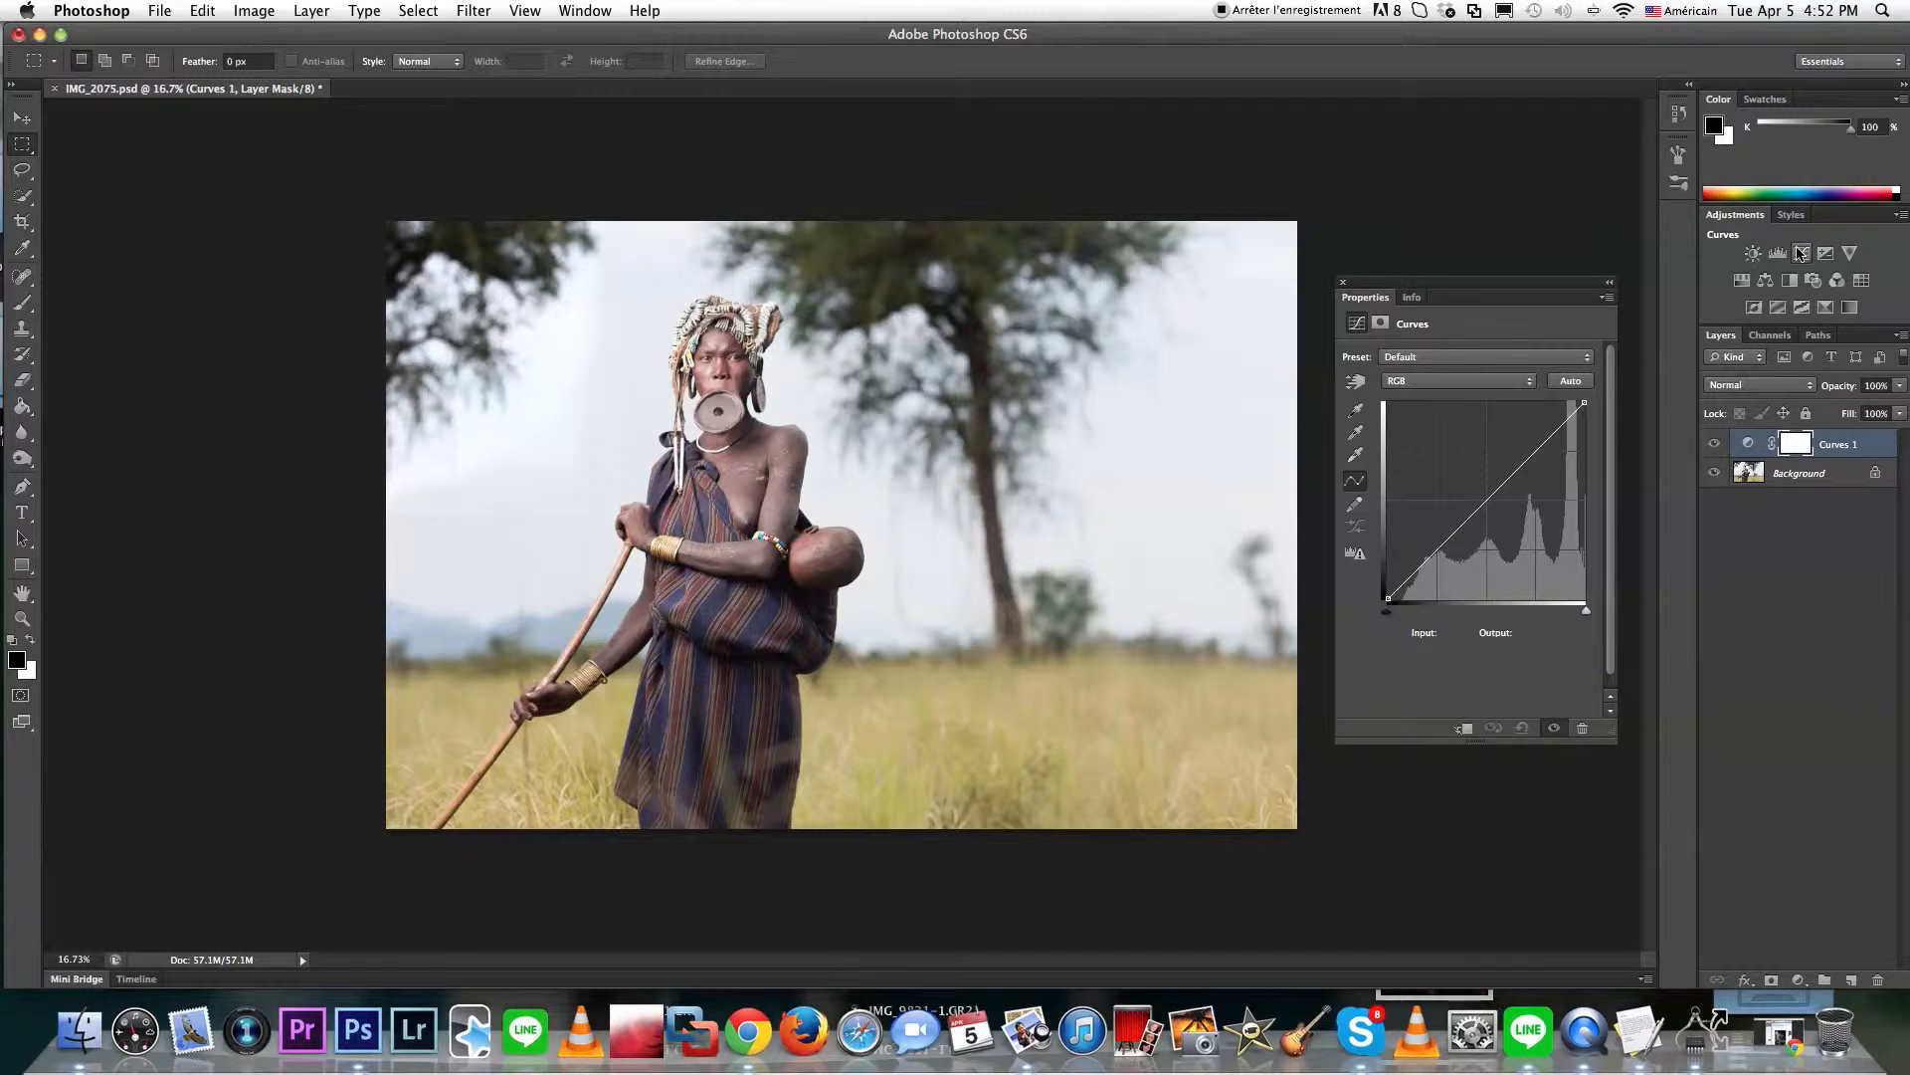
left_click(1841, 448)
double_click(1842, 445)
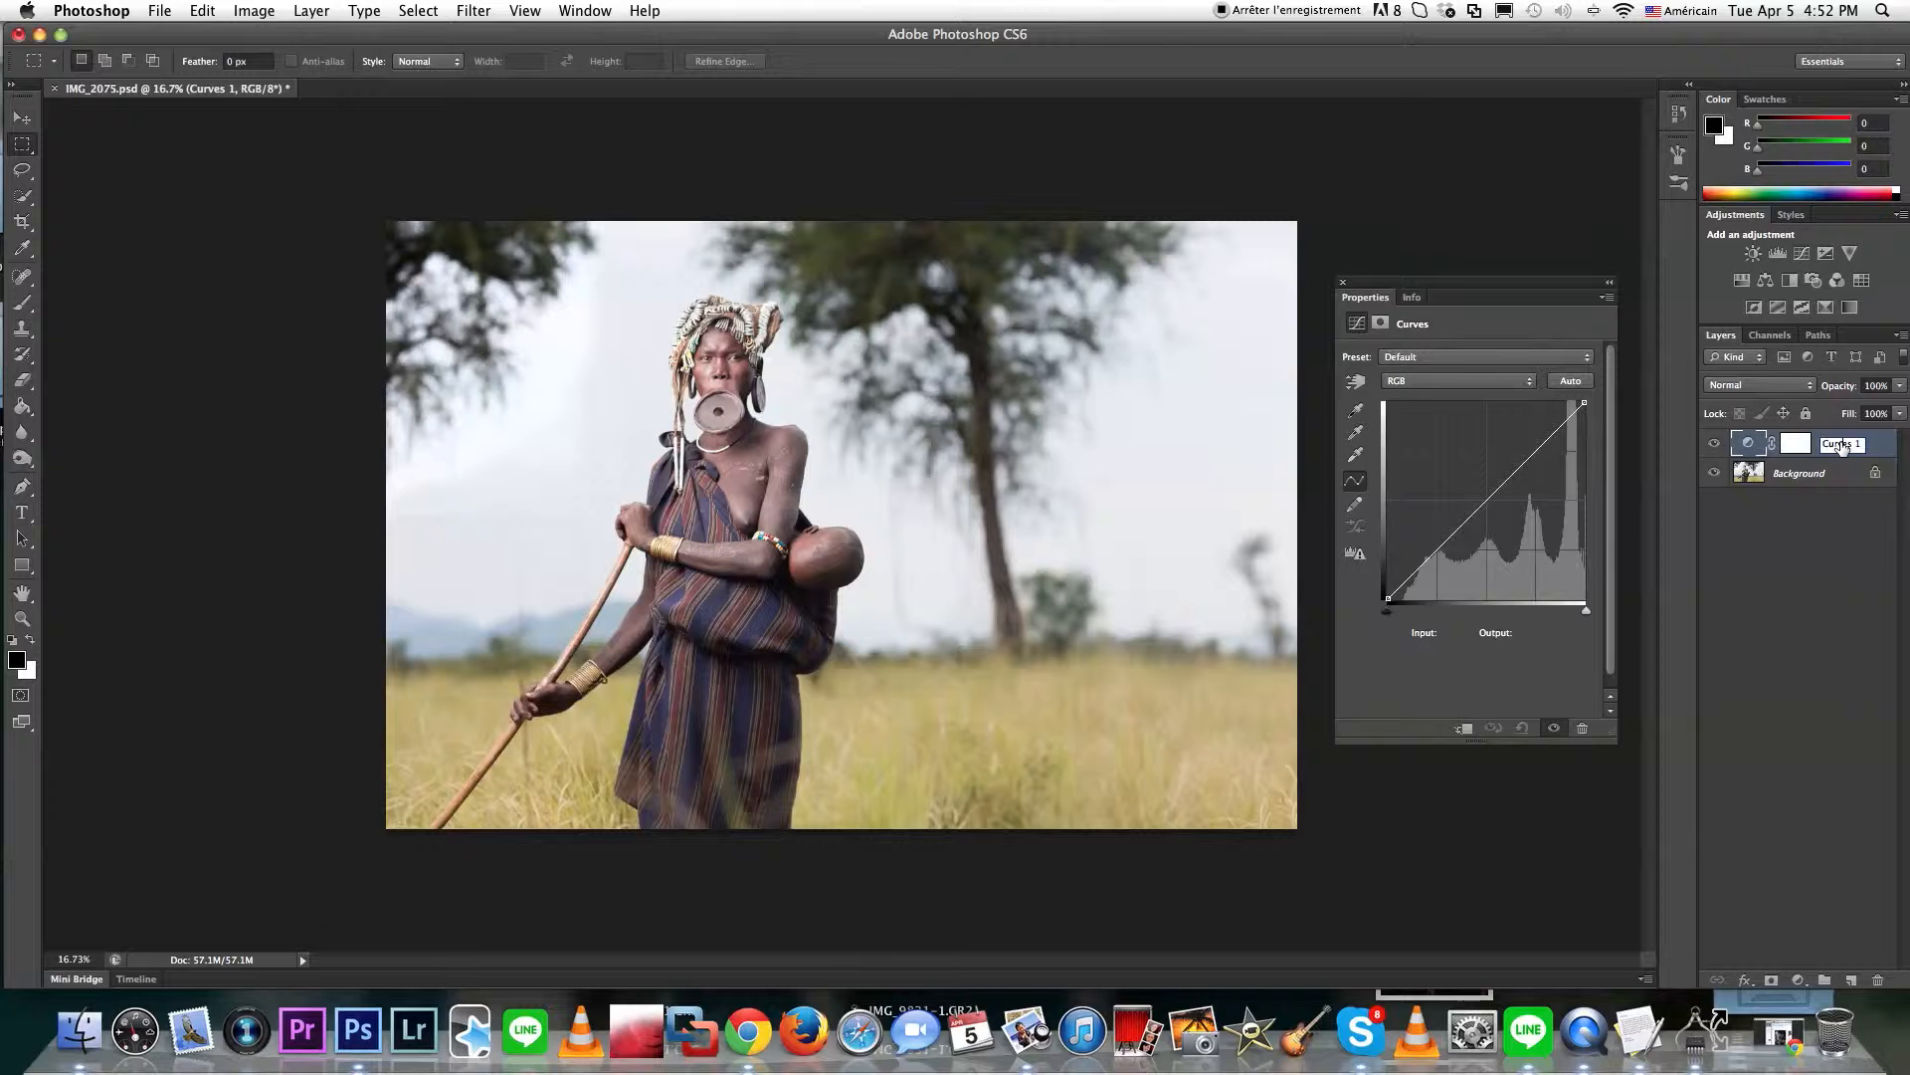
type("Contraste")
key("Return")
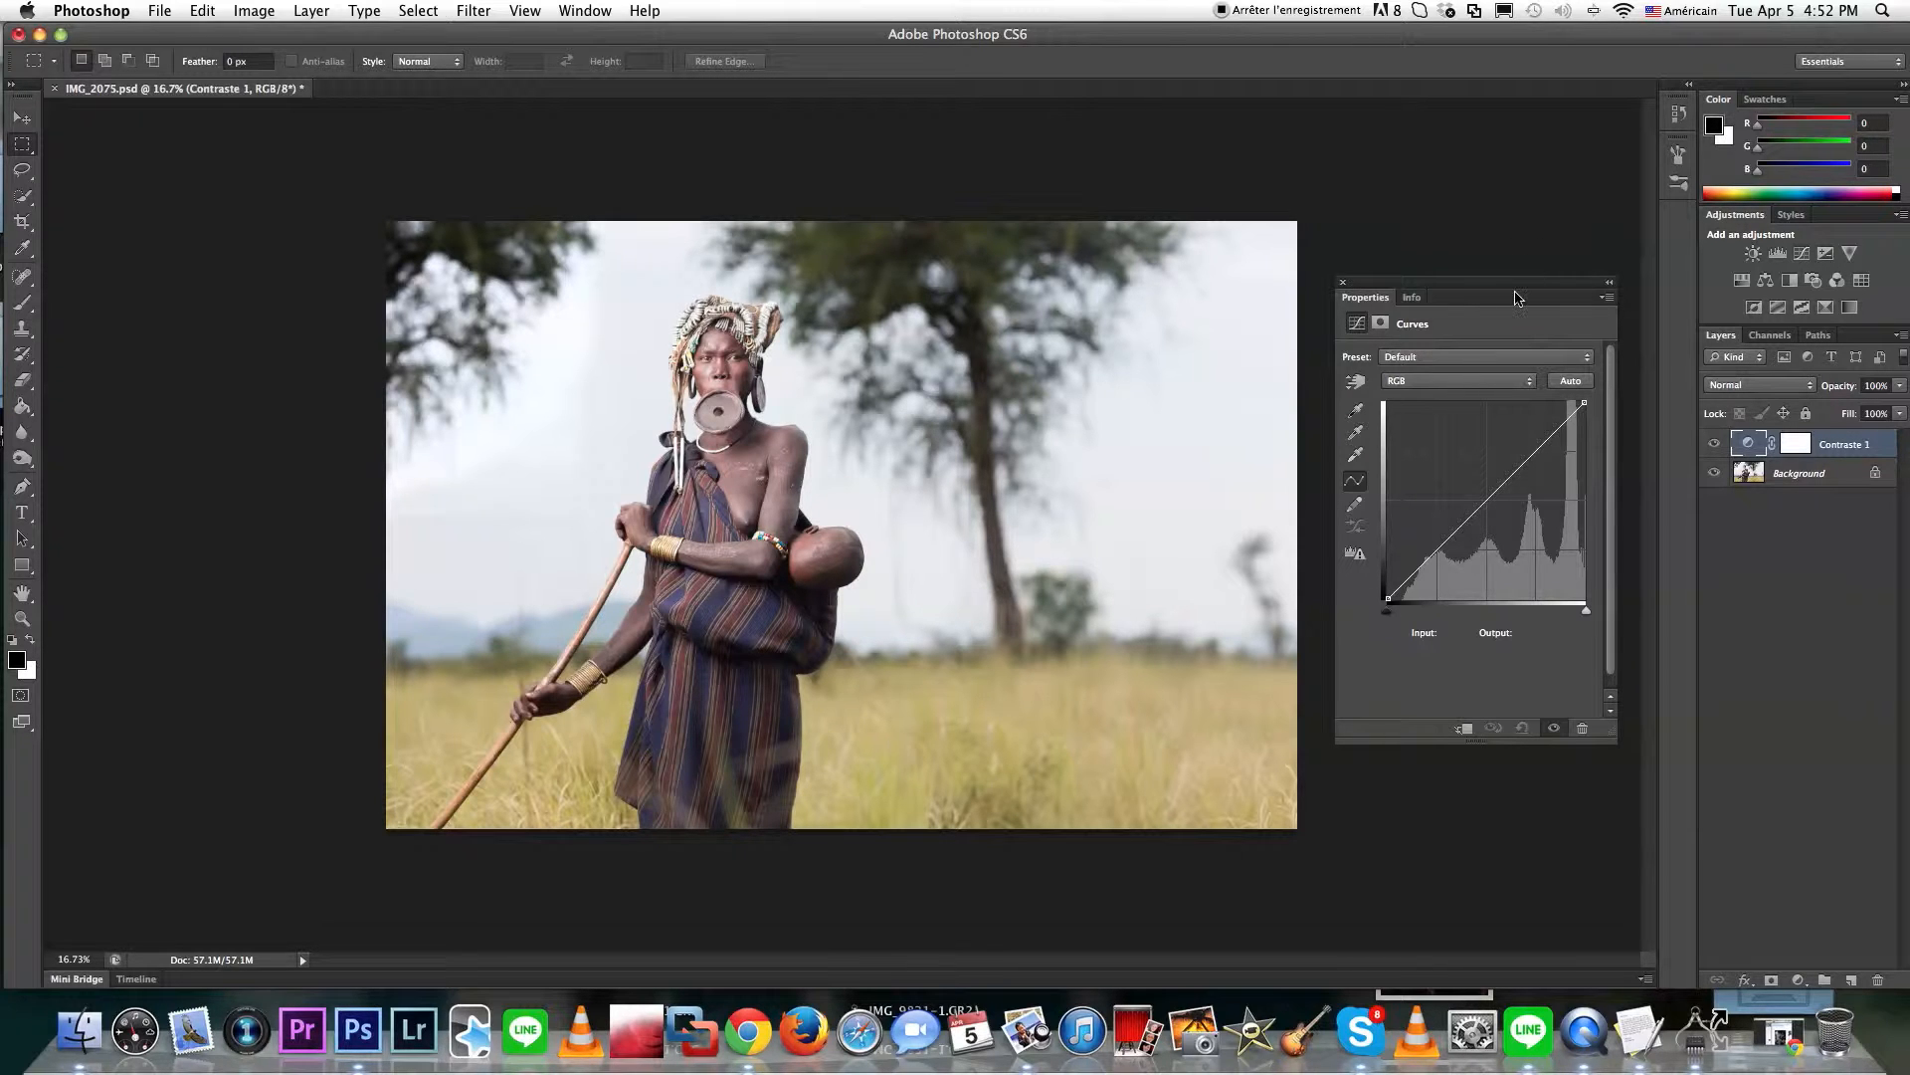
Shape the RGB curve into a gentle S, raising highlights to input 189, output 199 and lowering shadows to input 85, output 76
left_click_drag(1516, 293, 1502, 261)
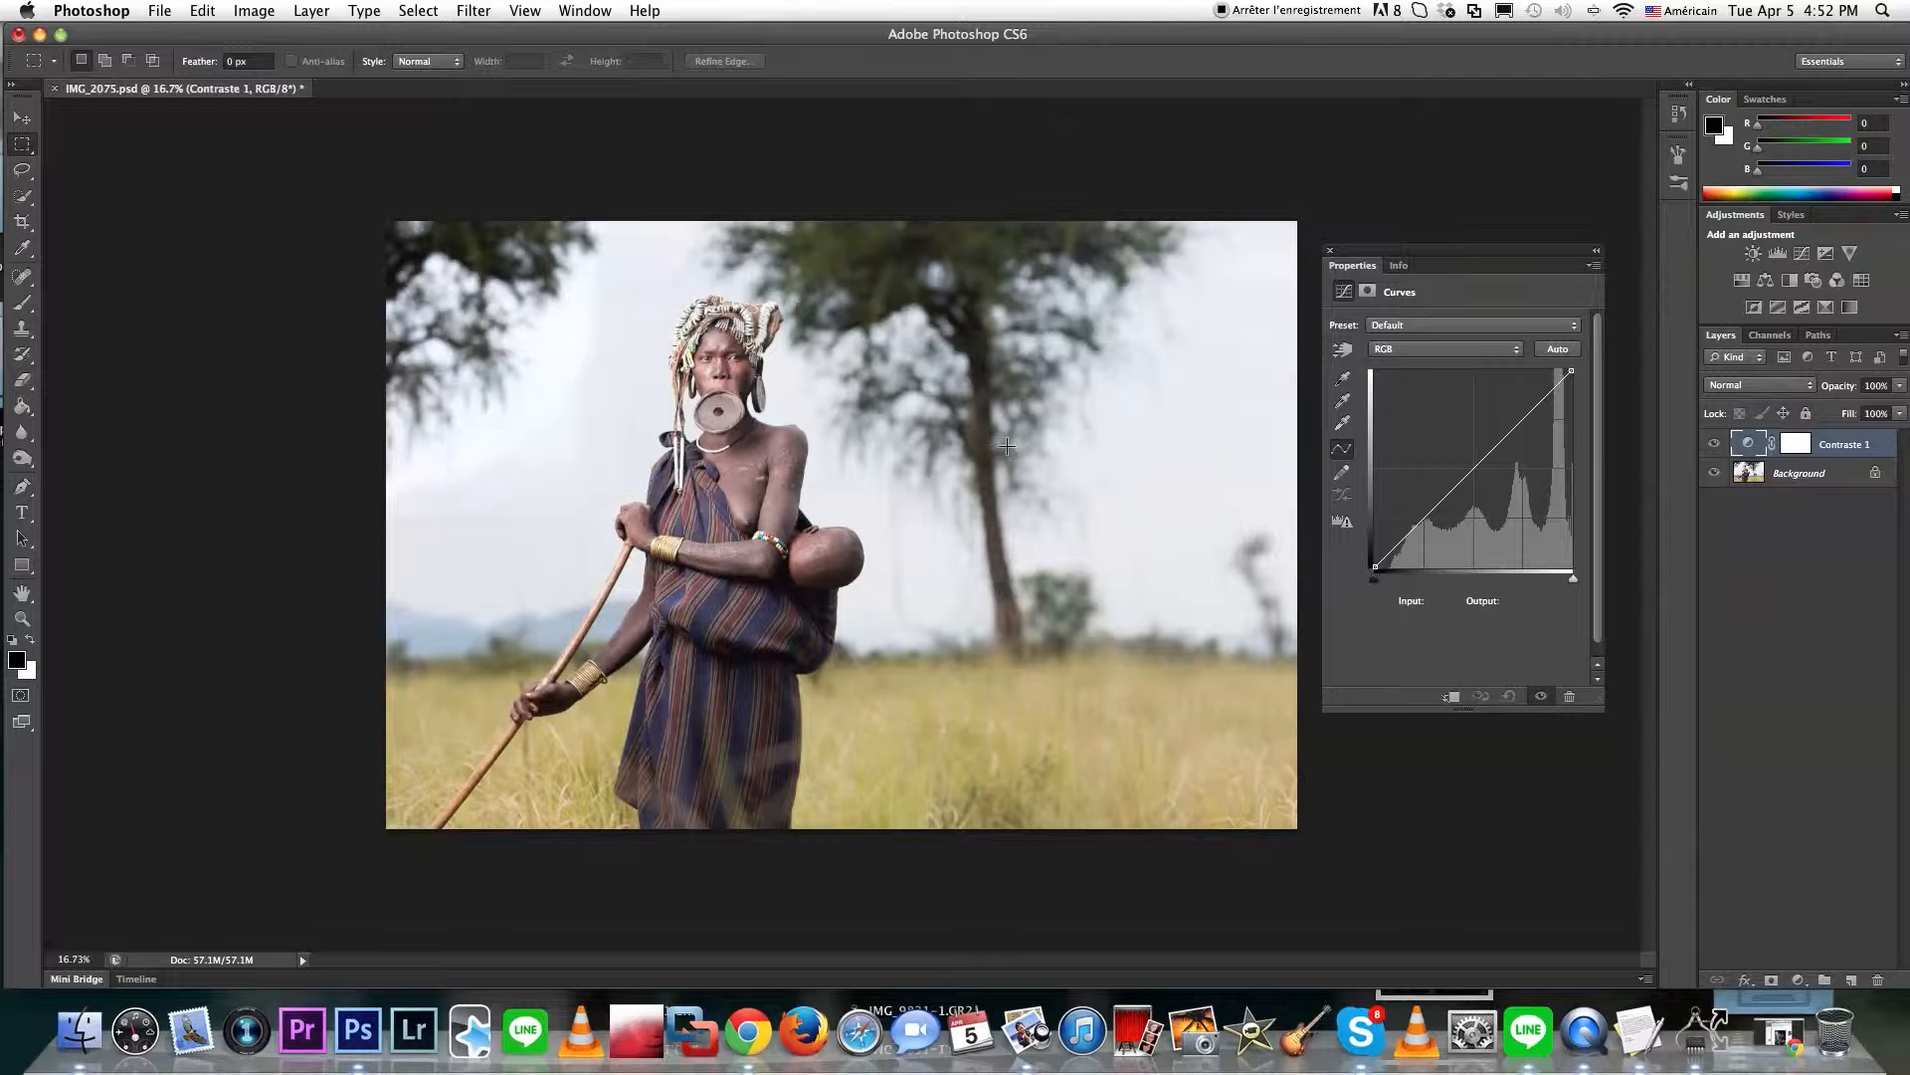
left_click(1523, 418)
left_click_drag(1522, 418, 1521, 413)
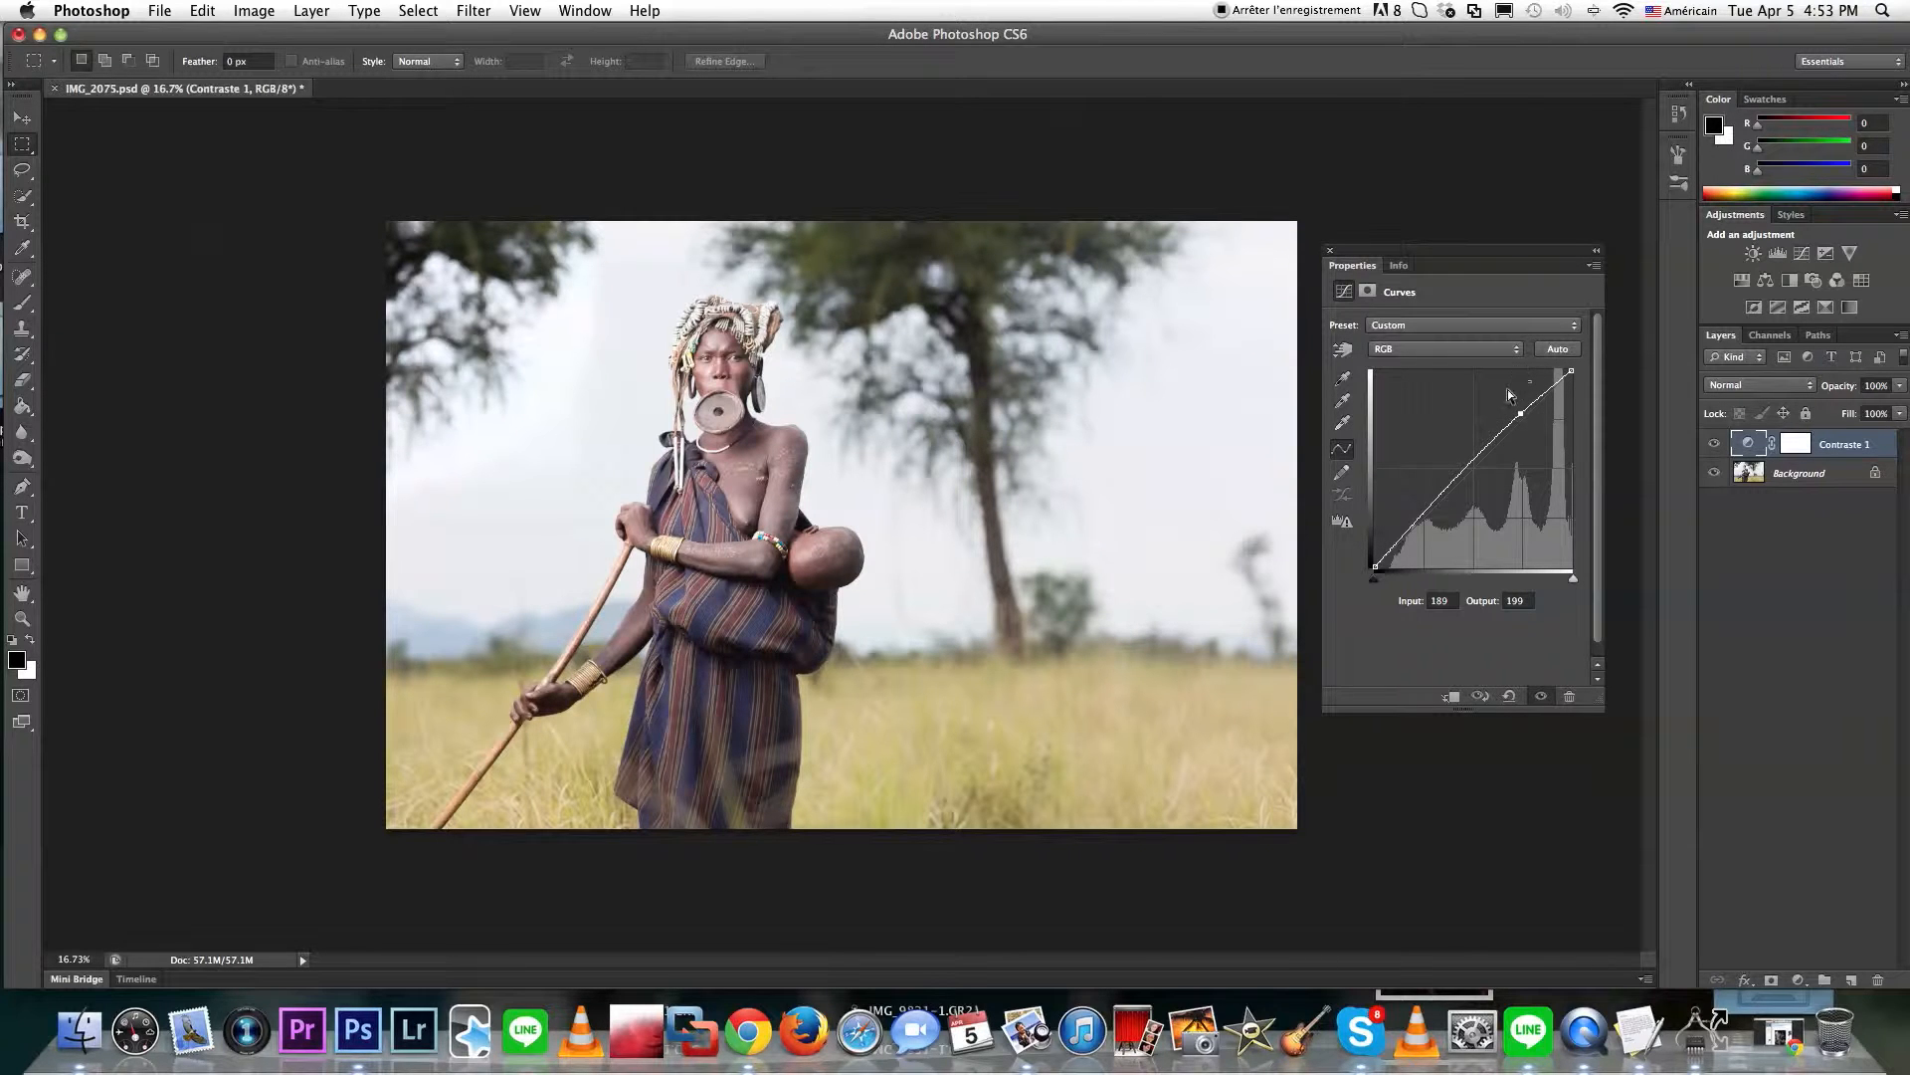
left_click(1436, 502)
left_click_drag(1436, 502, 1441, 507)
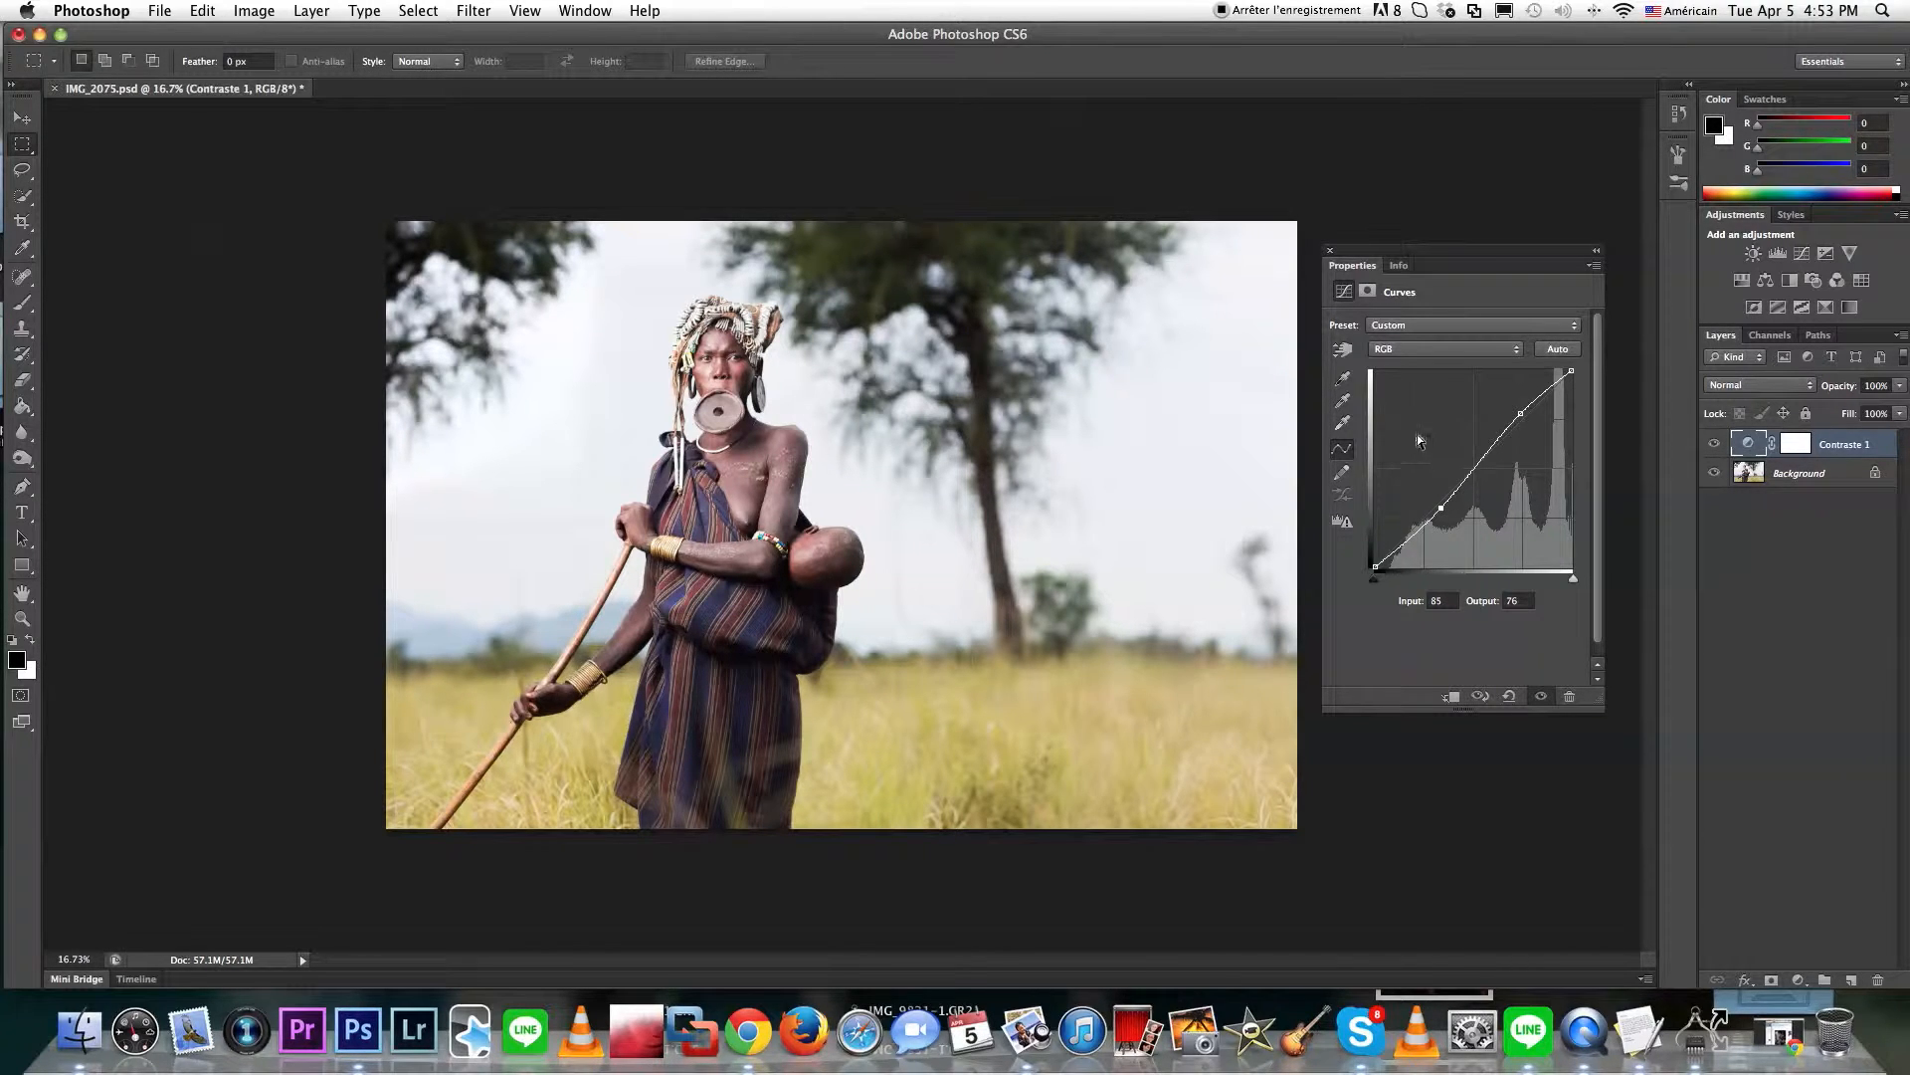
left_click(1342, 349)
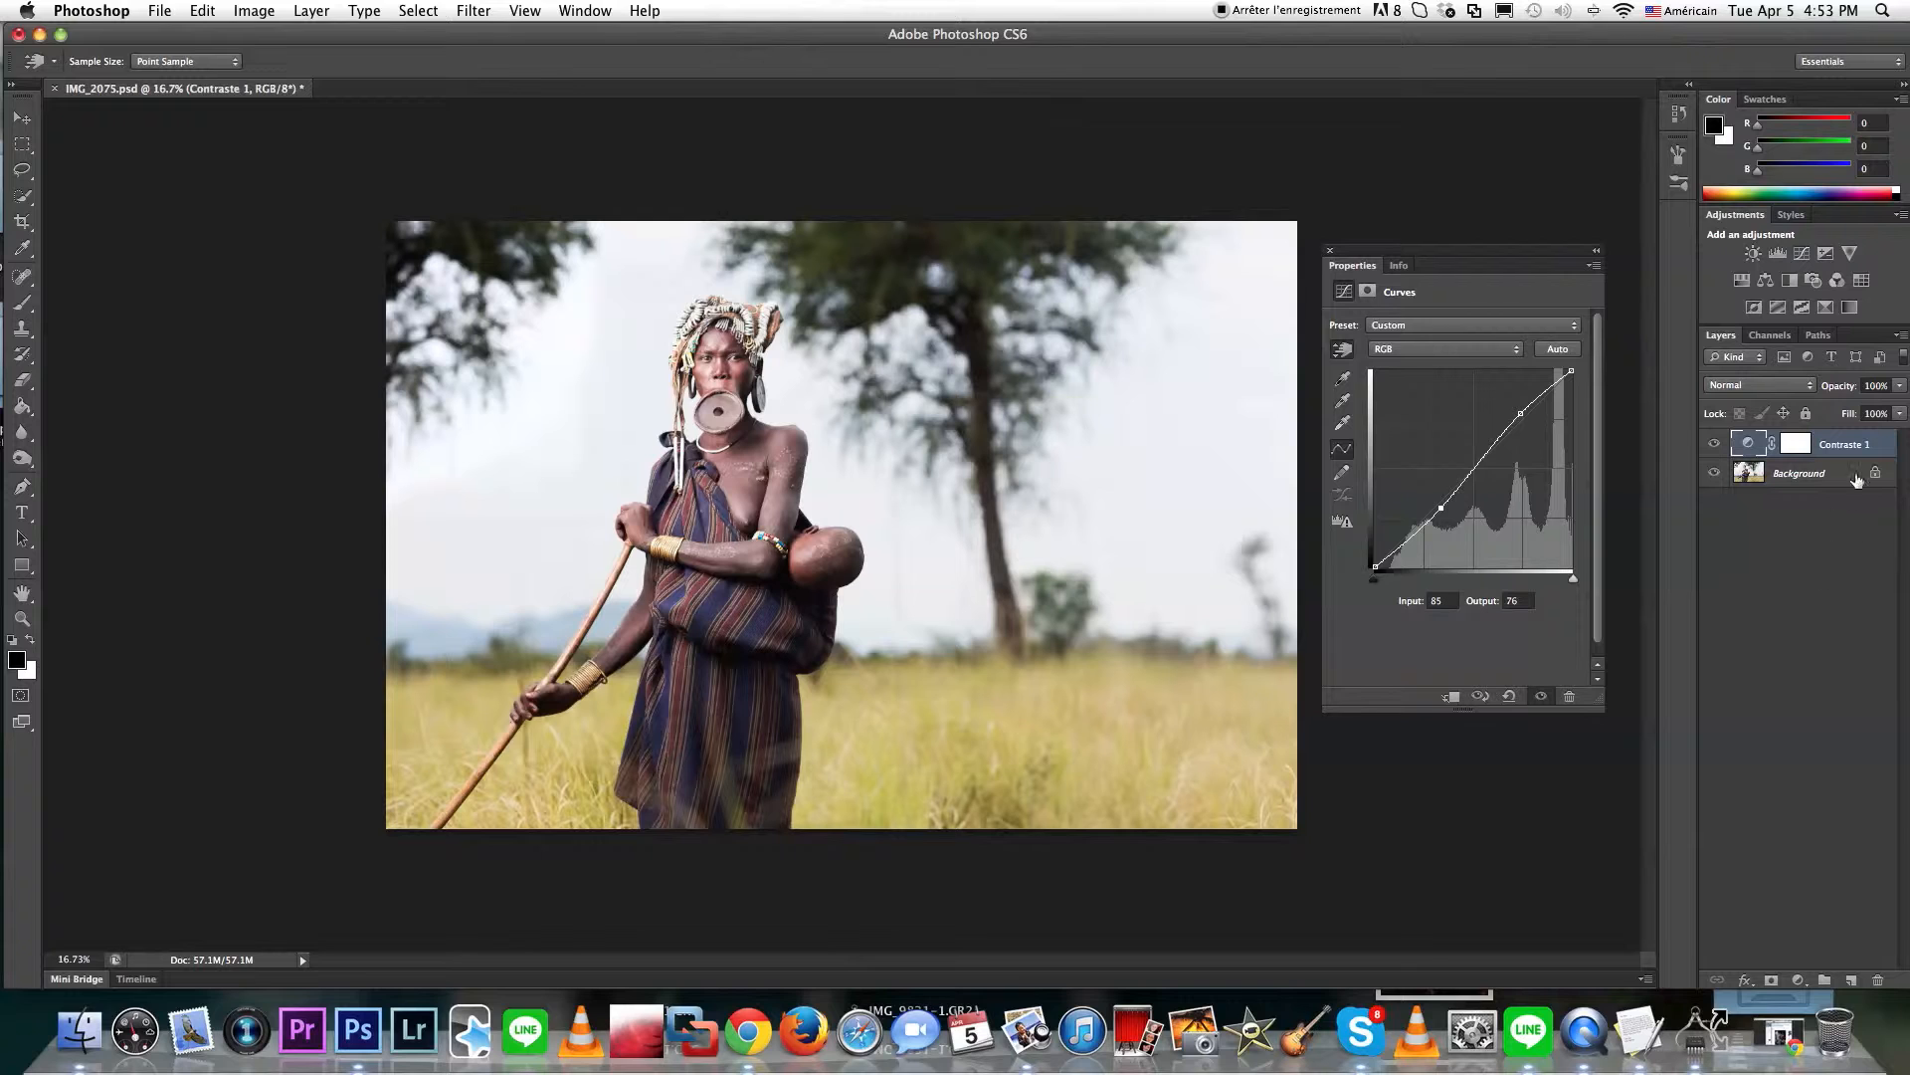
Add a second Curves adjustment layer above Contraste 1 and rename it "Couleurs"
left_click(1803, 255)
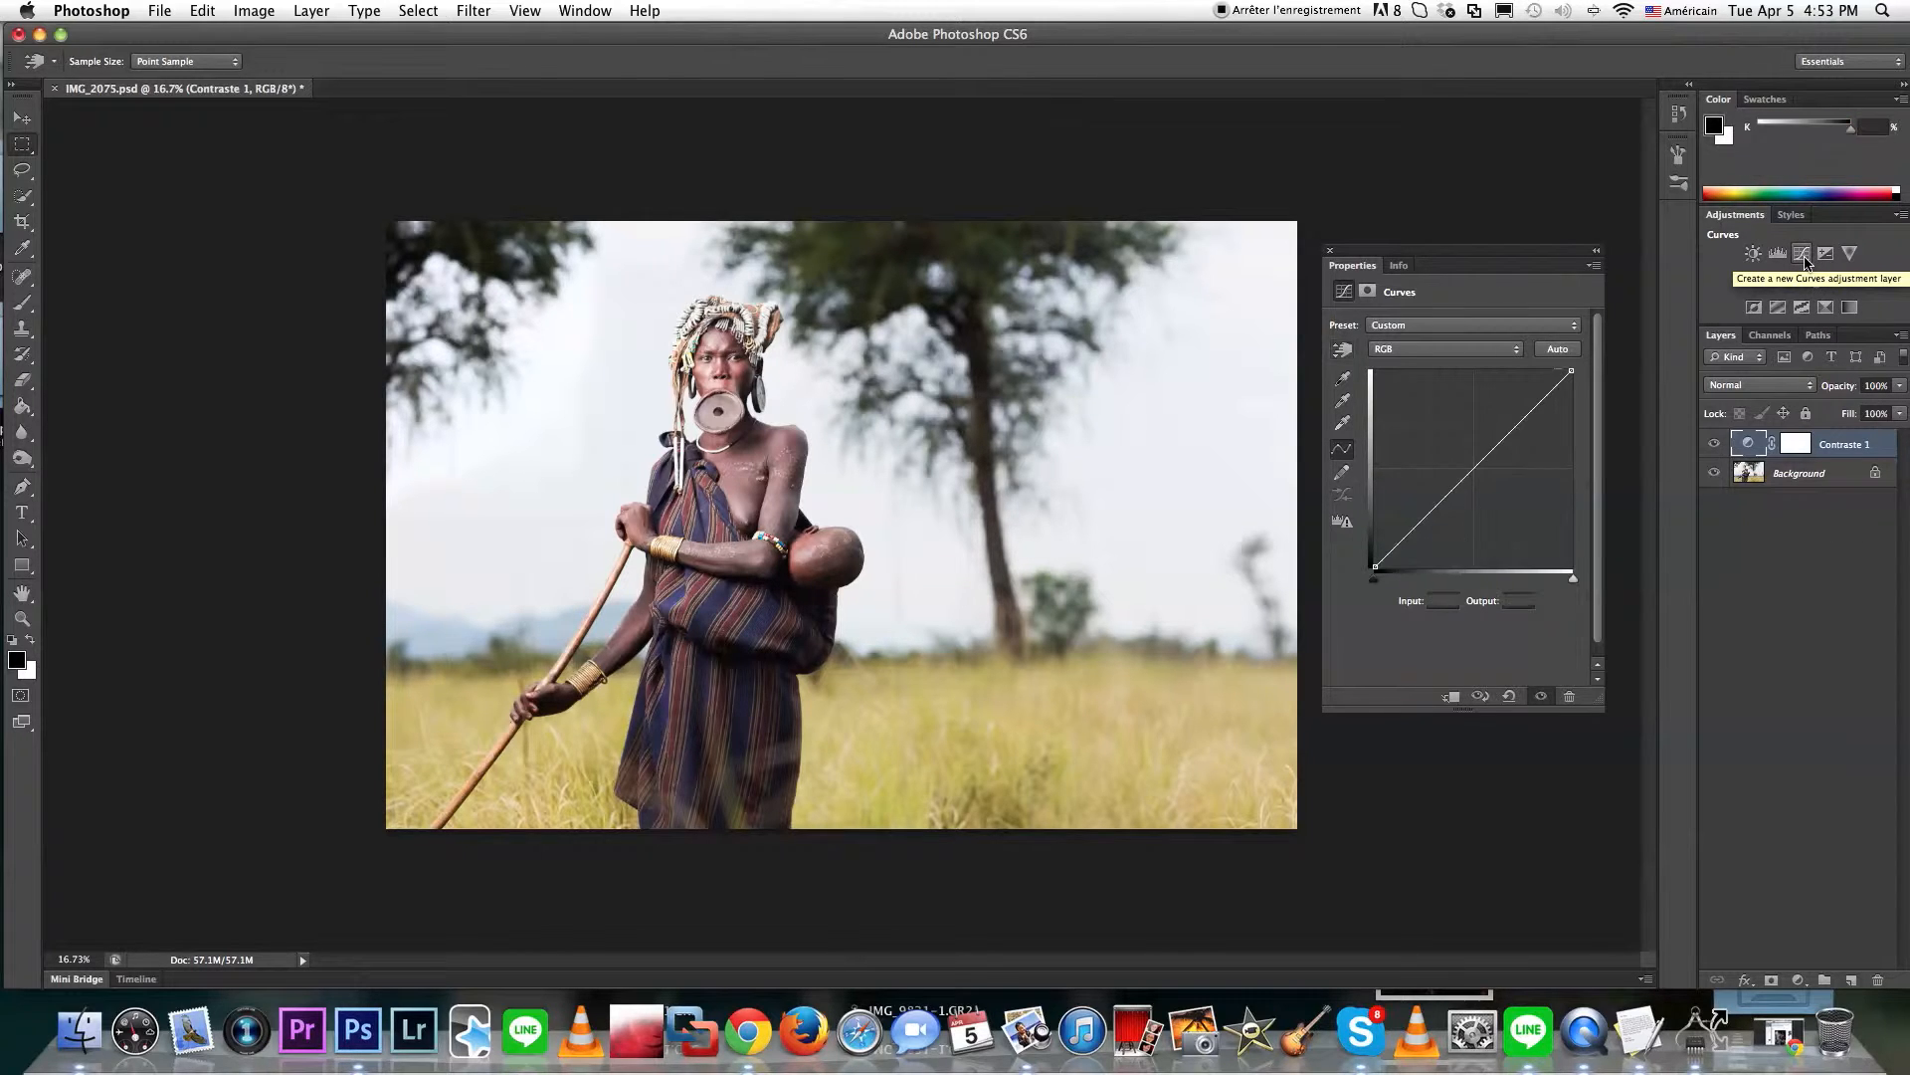
key("m")
double_click(1845, 445)
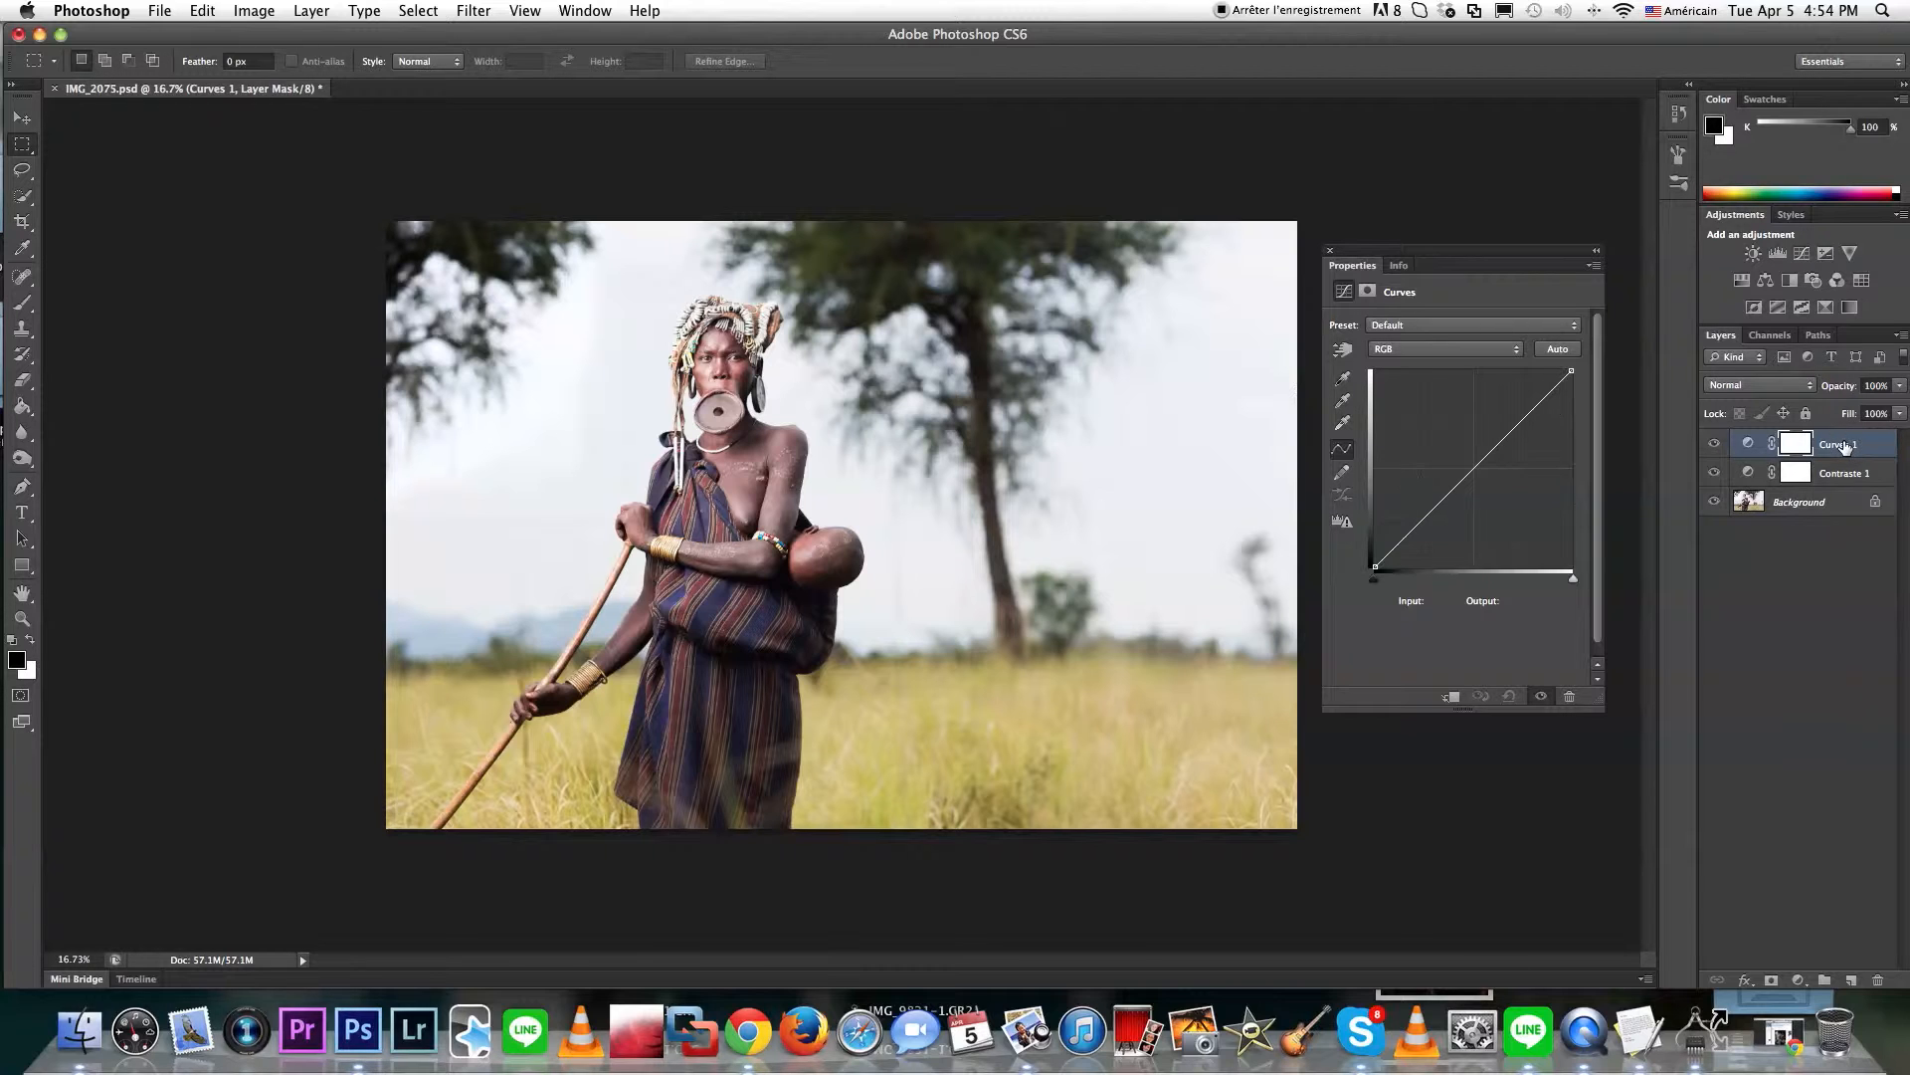
type("Cou")
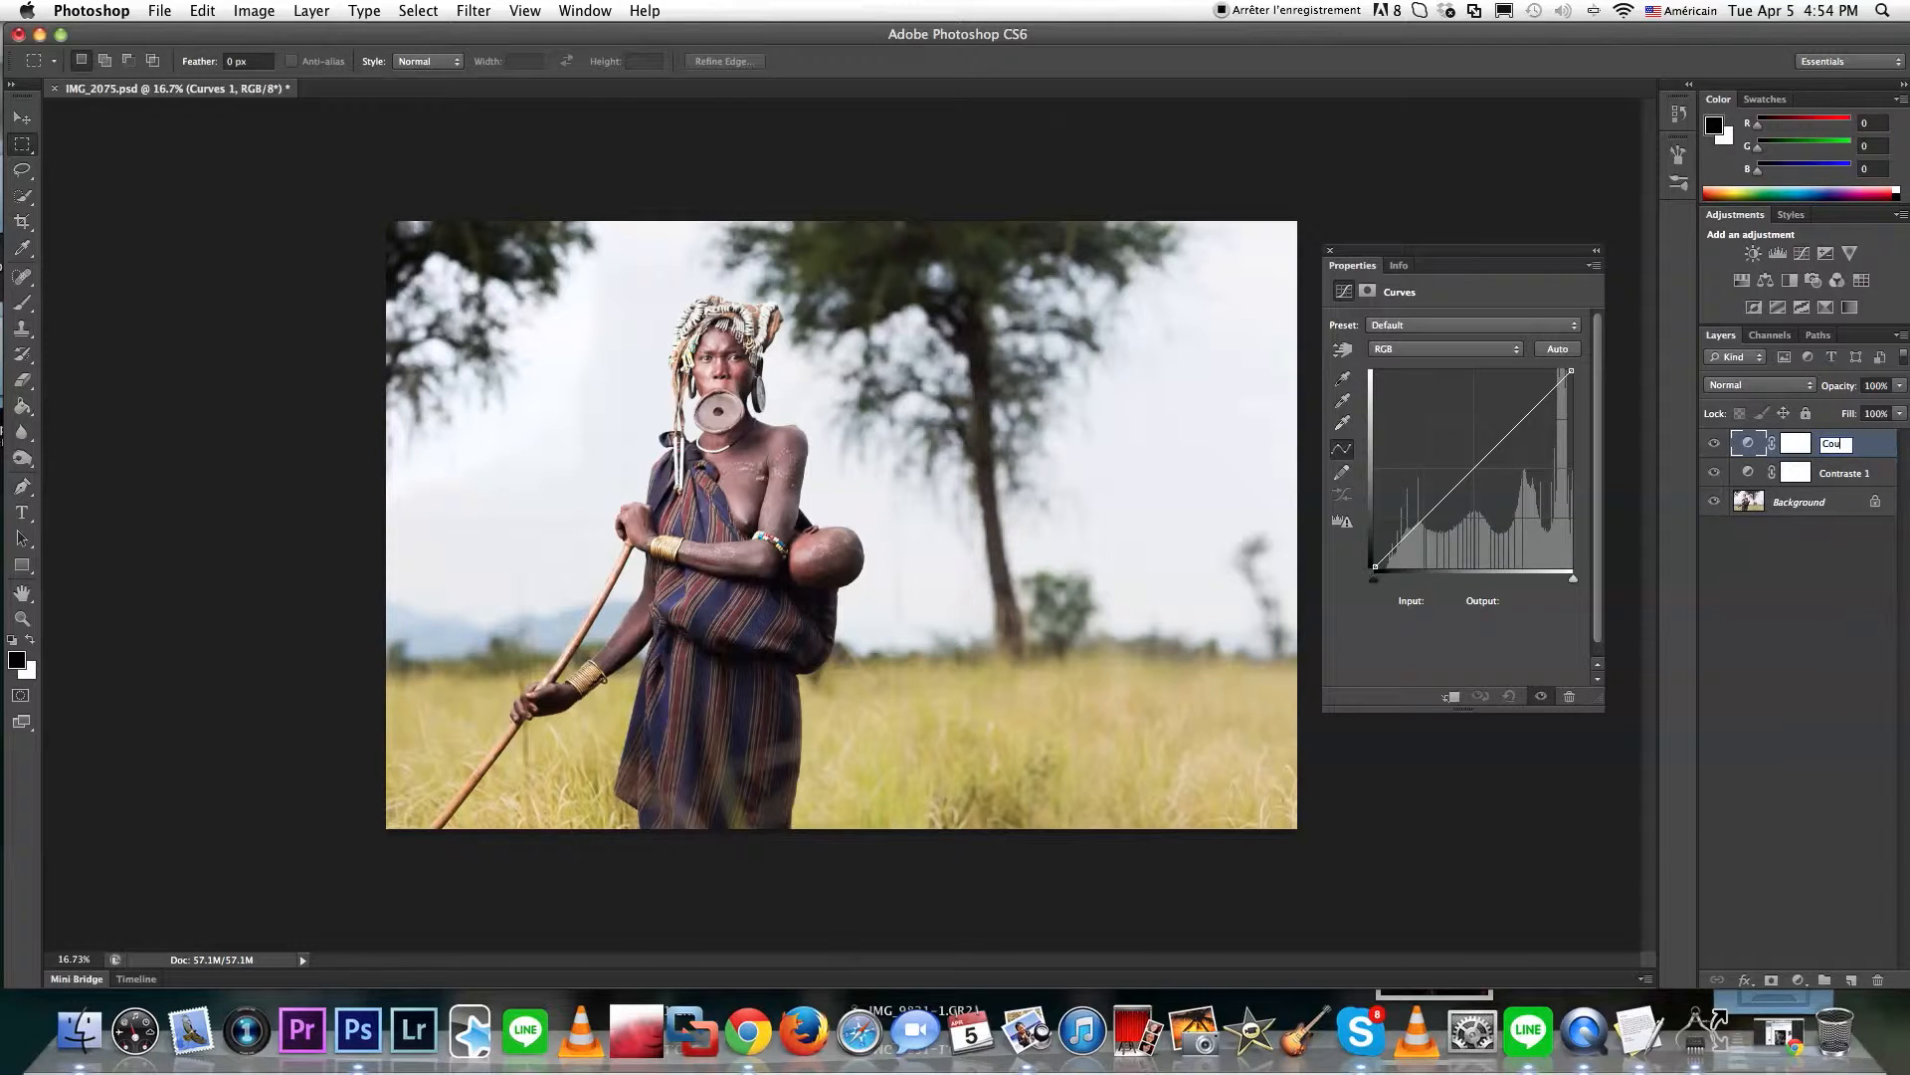
type("leurs")
key("Return")
Try shifting the midpoint of the Red, Green and Blue curves in turn on the Couleurs layer, discarding each added point
left_click(1404, 350)
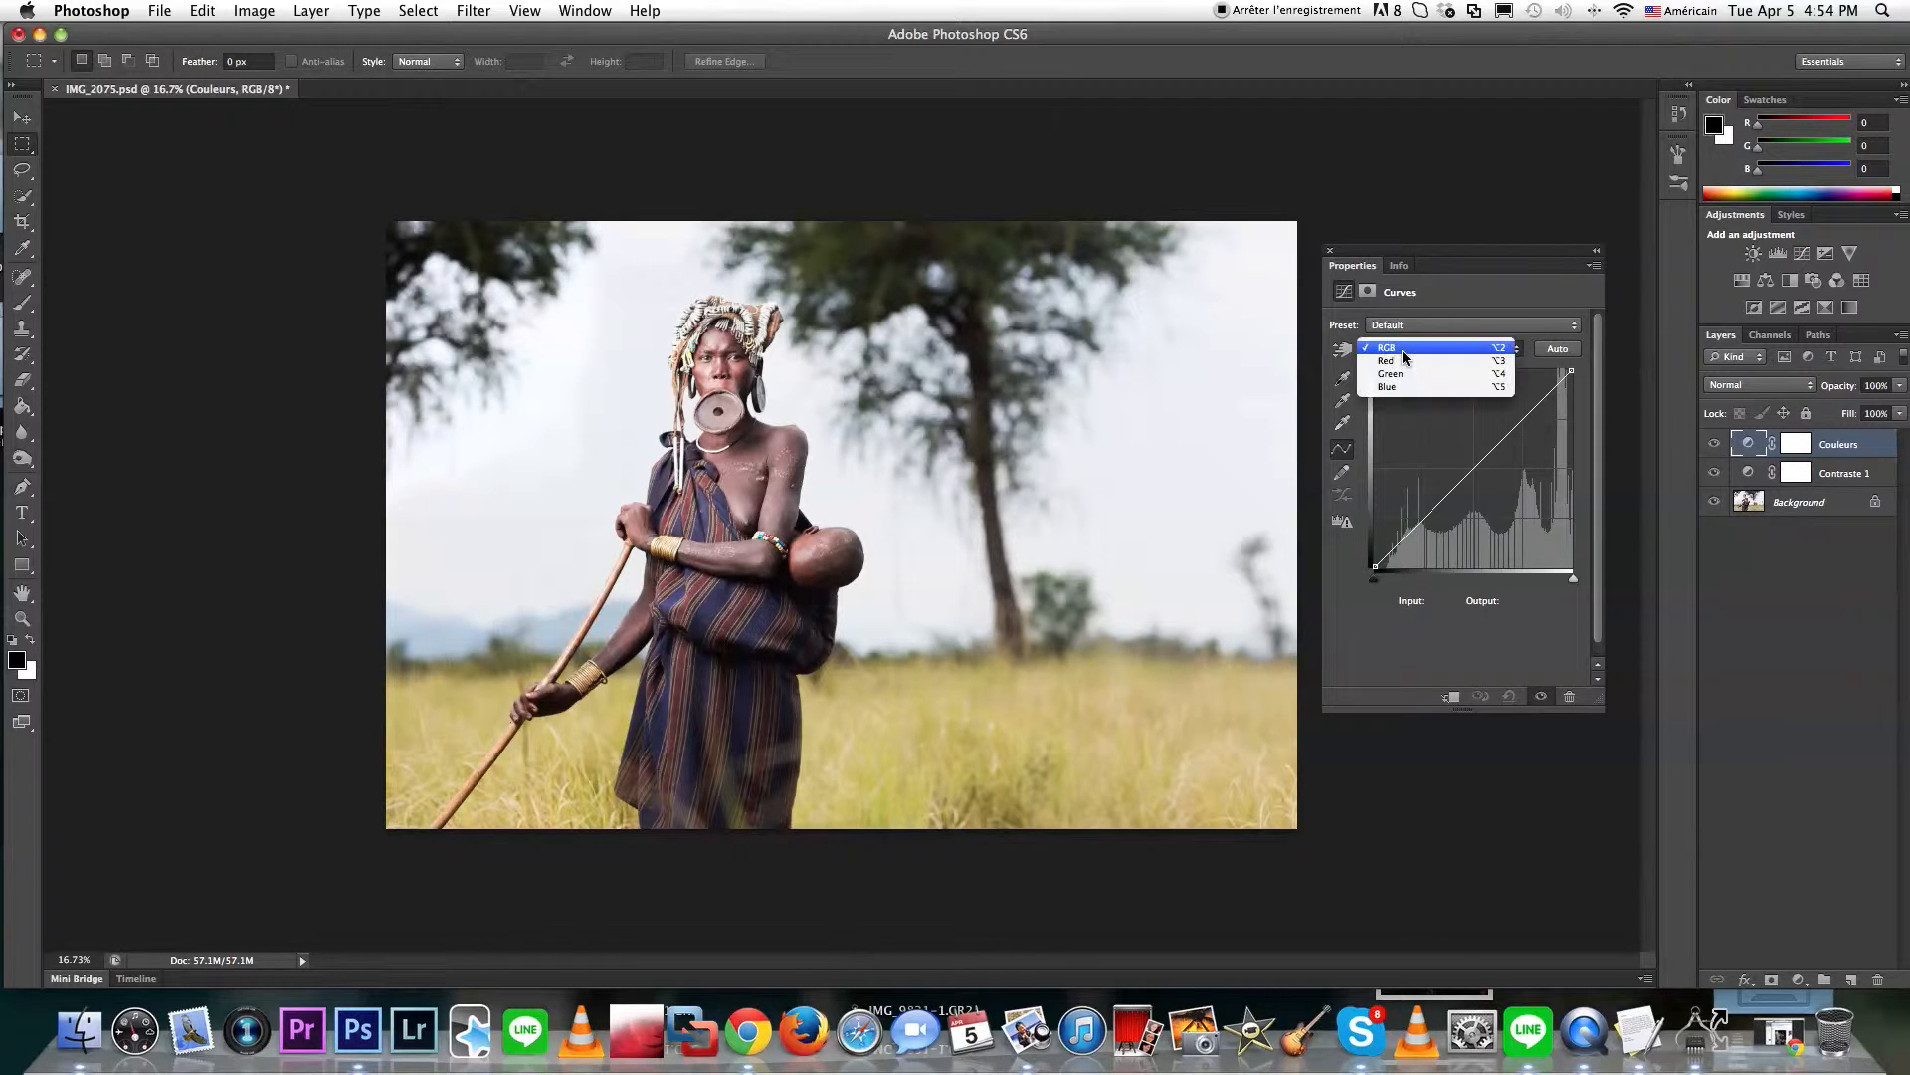
left_click(1406, 362)
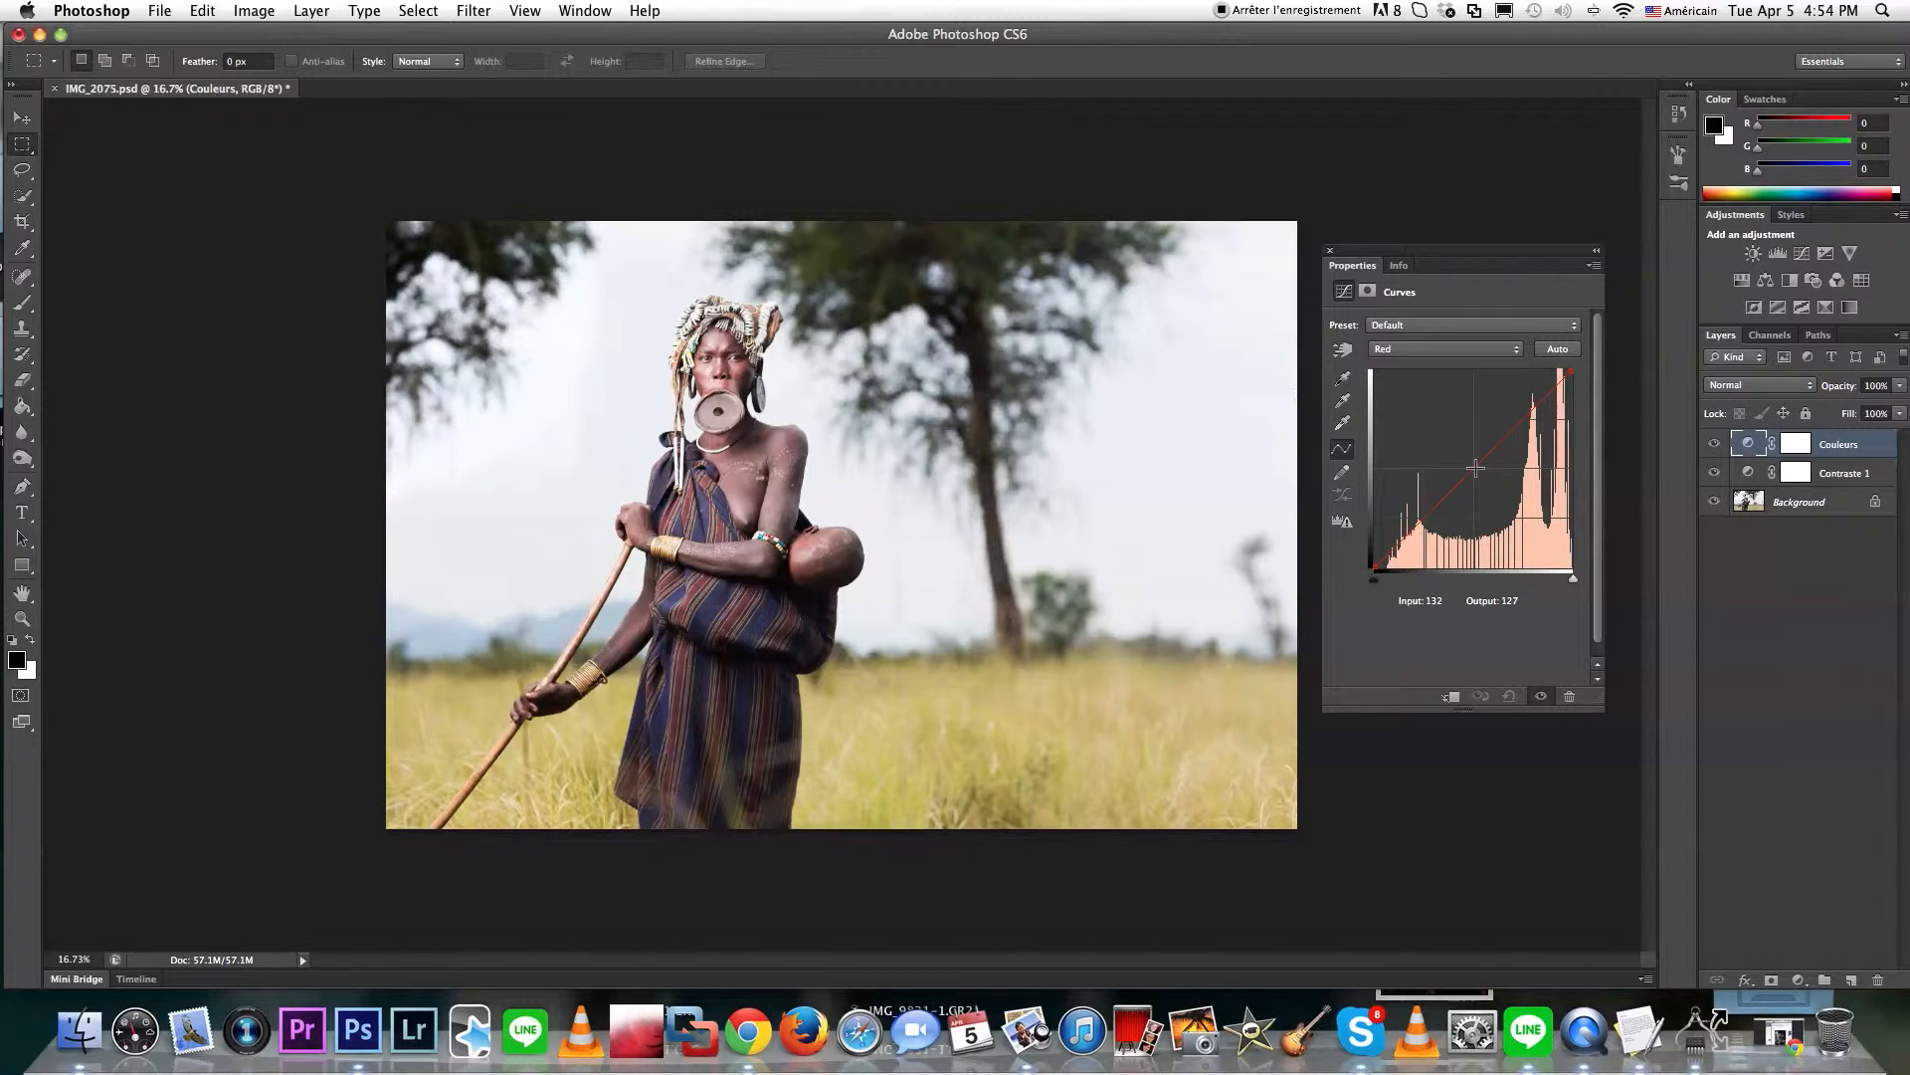
left_click_drag(1474, 468, 1466, 360)
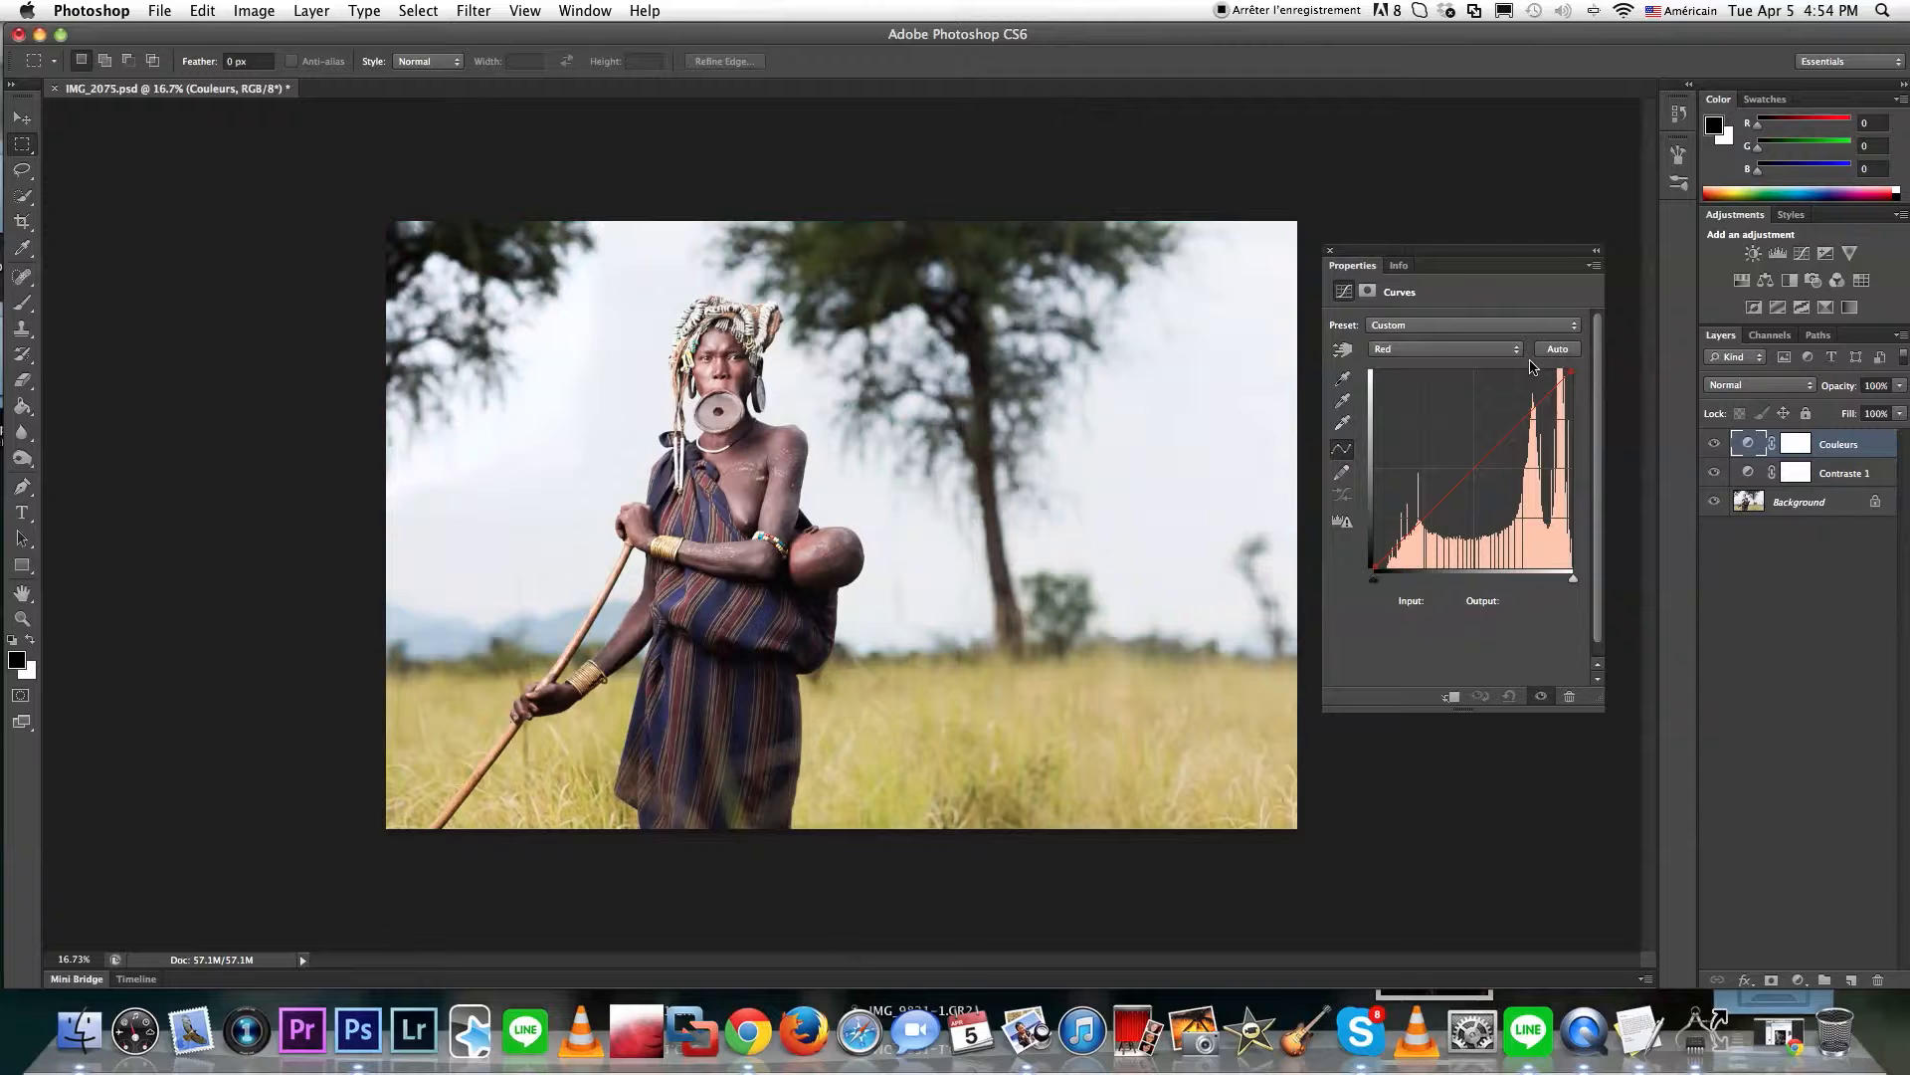
left_click(1465, 361)
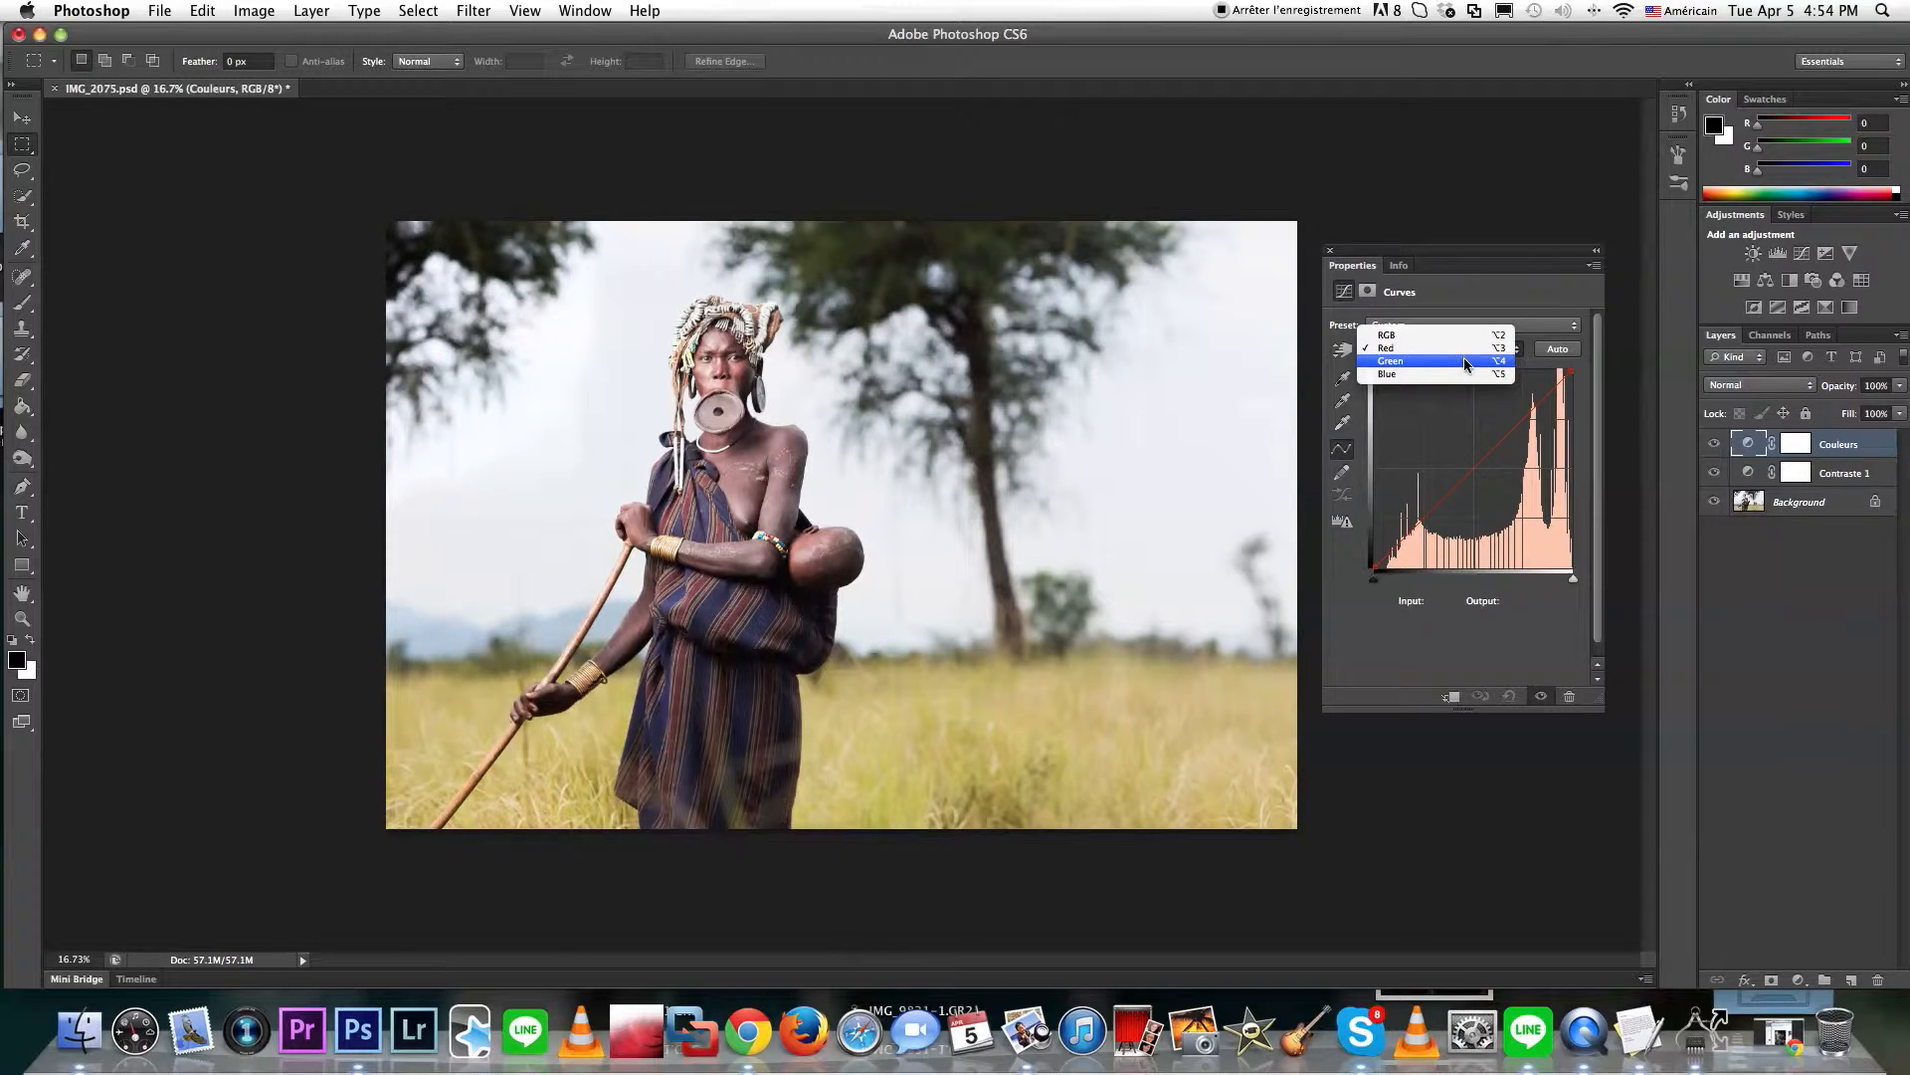
left_click(1465, 363)
left_click(1472, 463)
left_click_drag(1472, 464, 1490, 360)
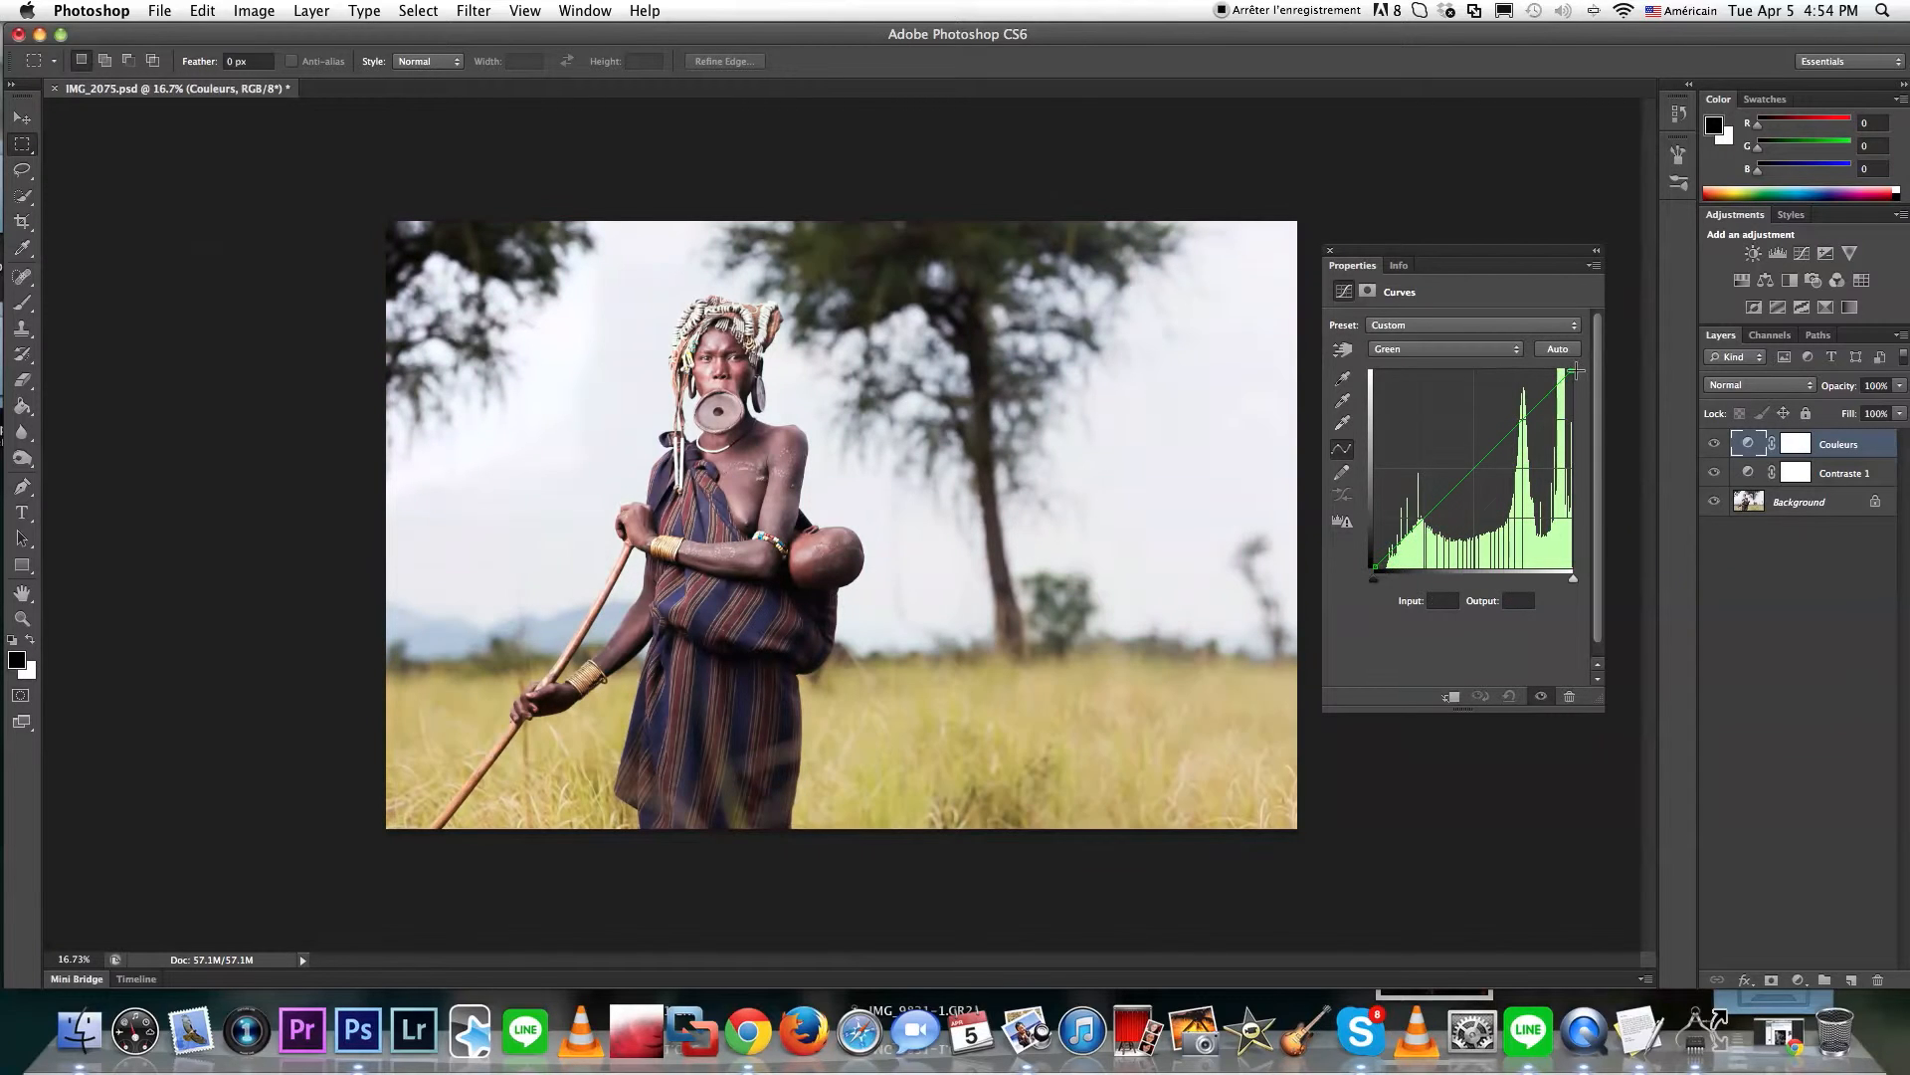
left_click(1489, 360)
left_click(1490, 362)
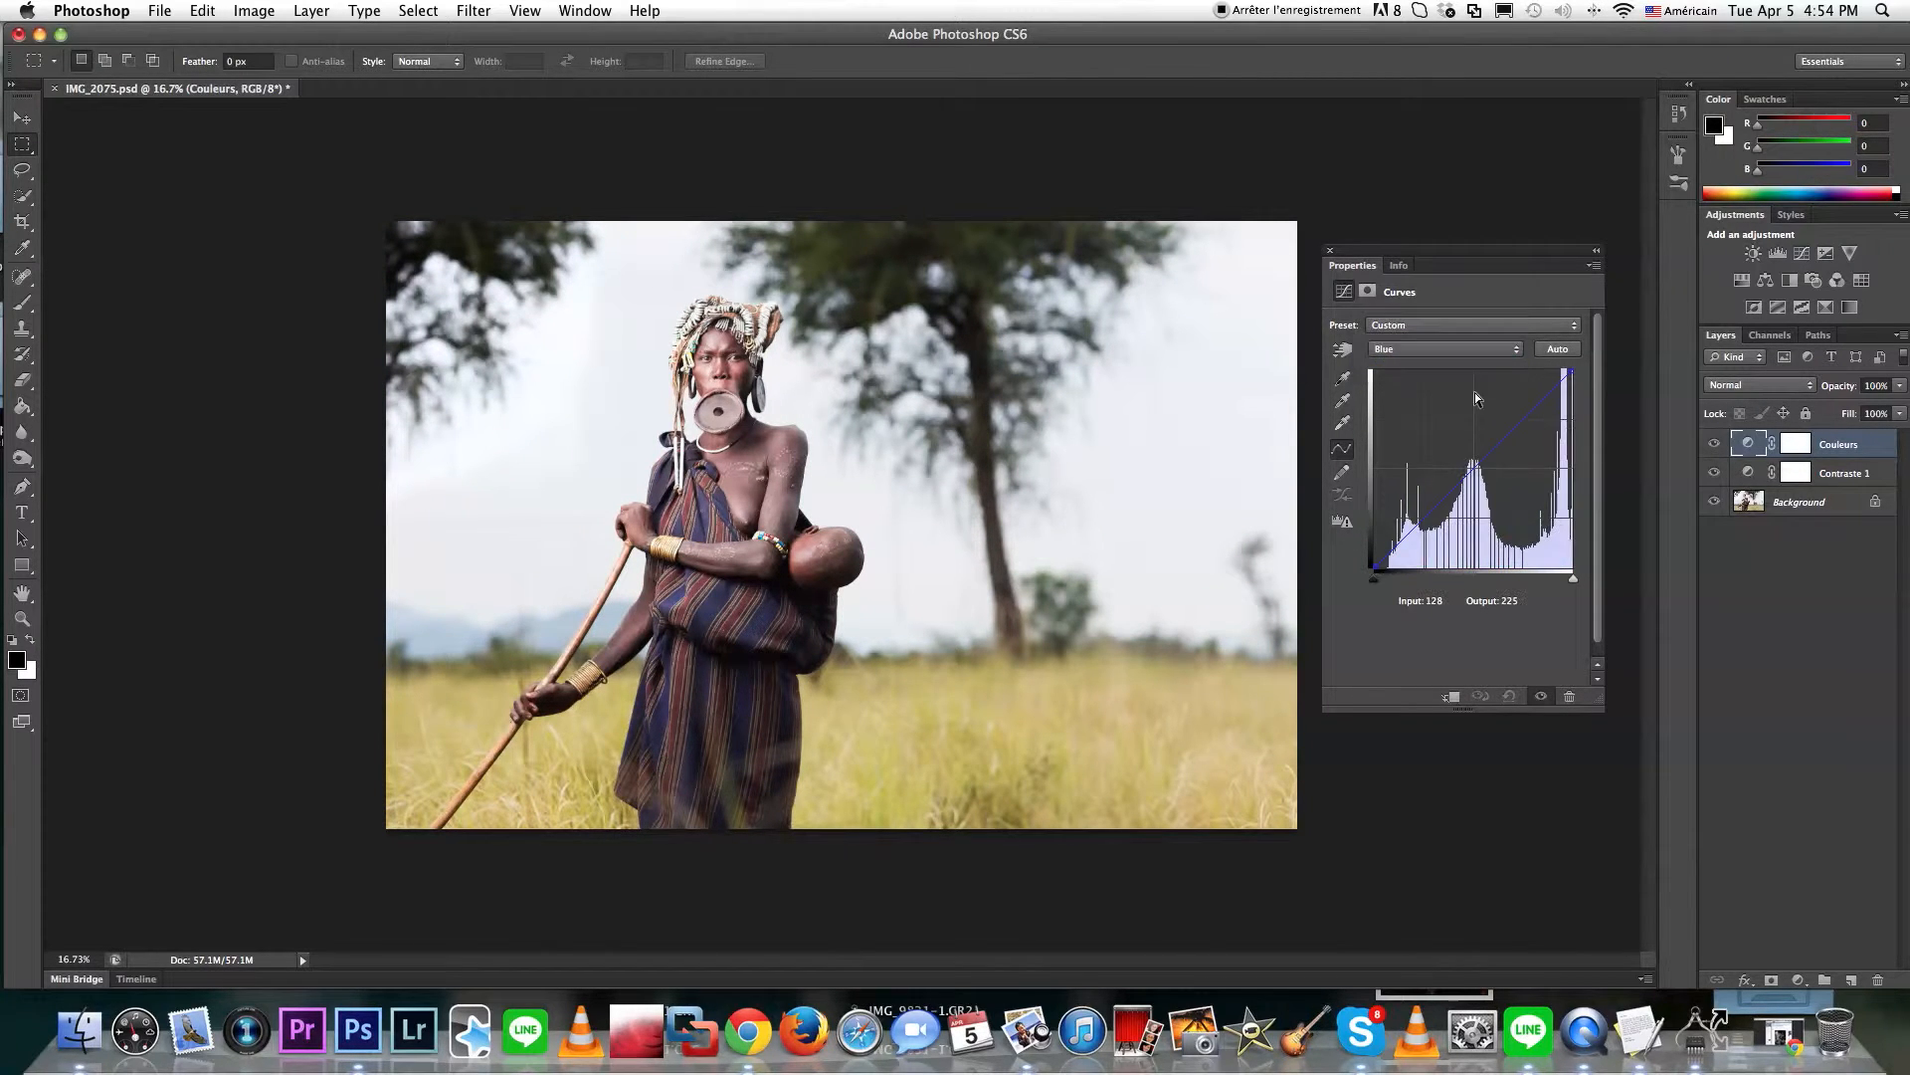
left_click_drag(1472, 464, 1576, 372)
Add a highlight point to the Couleurs layer's Blue curve at input 194, output 189
left_click(1398, 269)
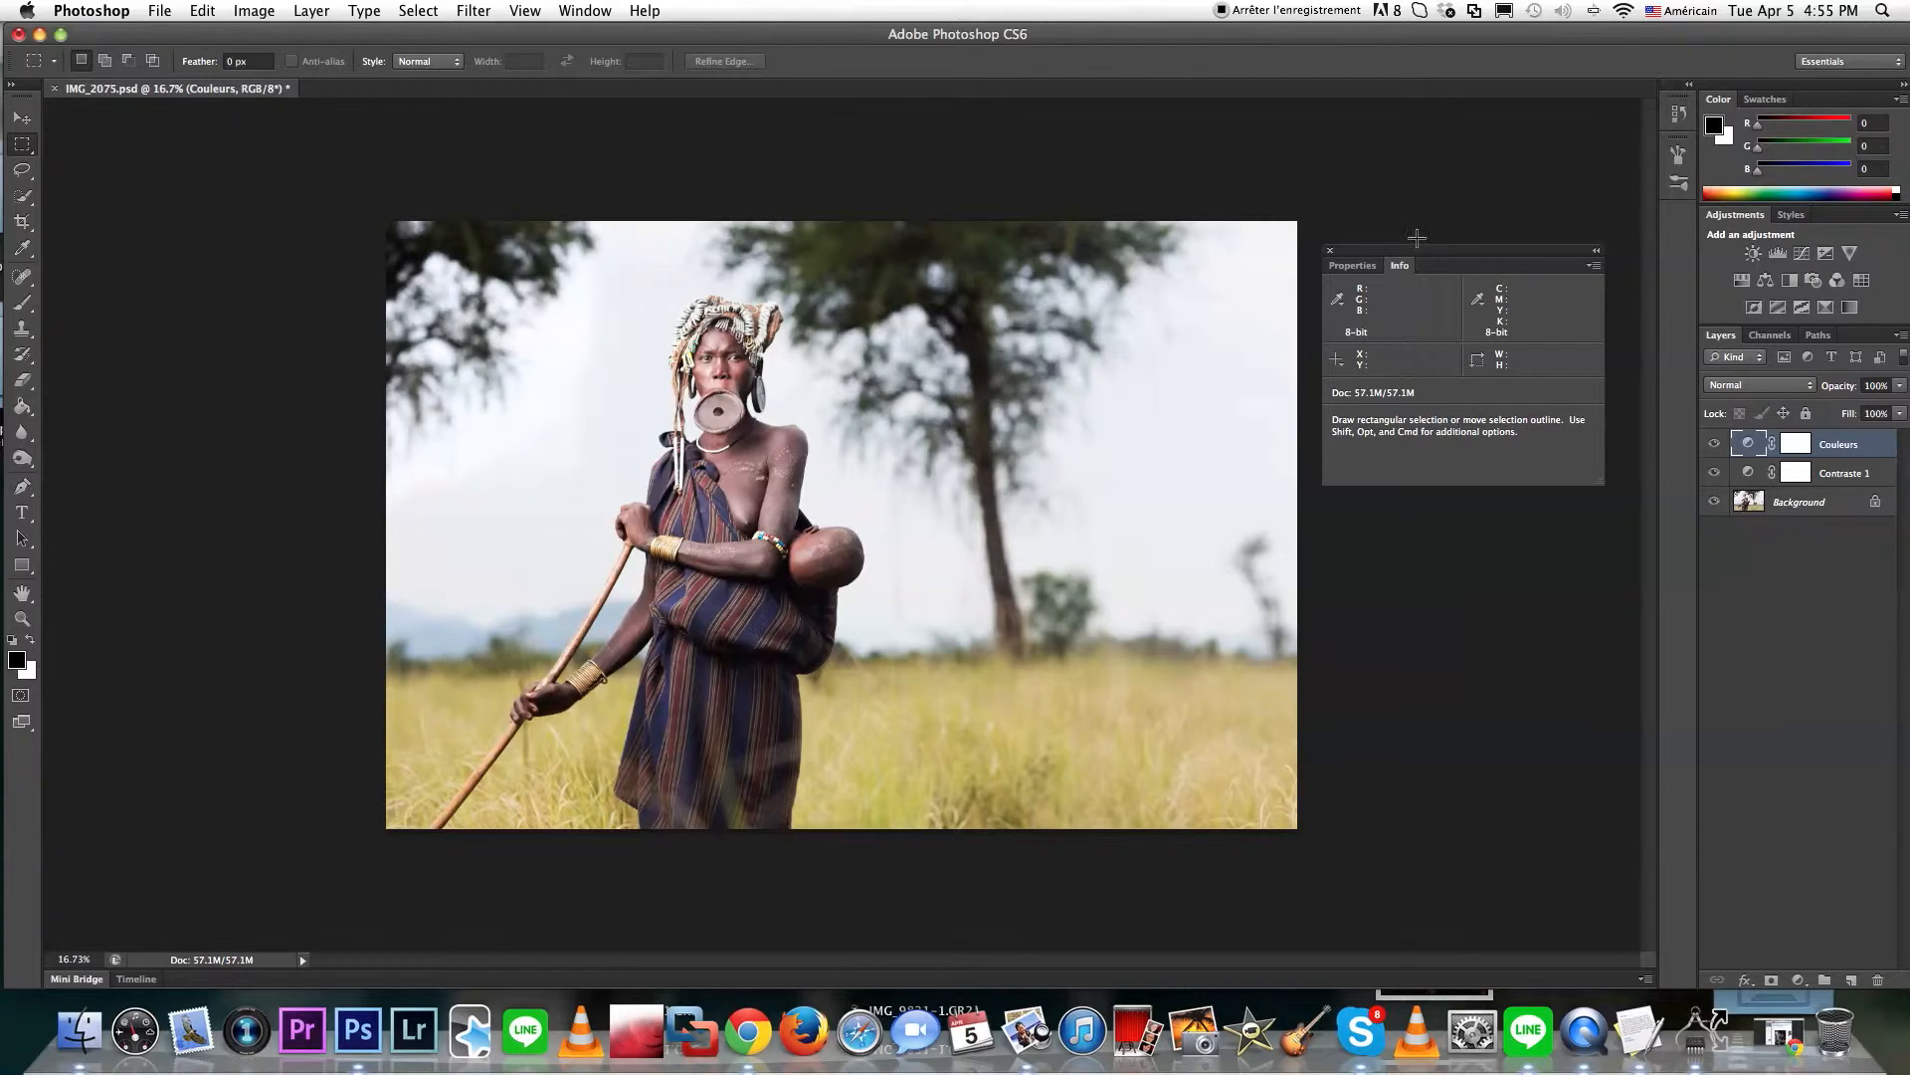
left_click(1371, 267)
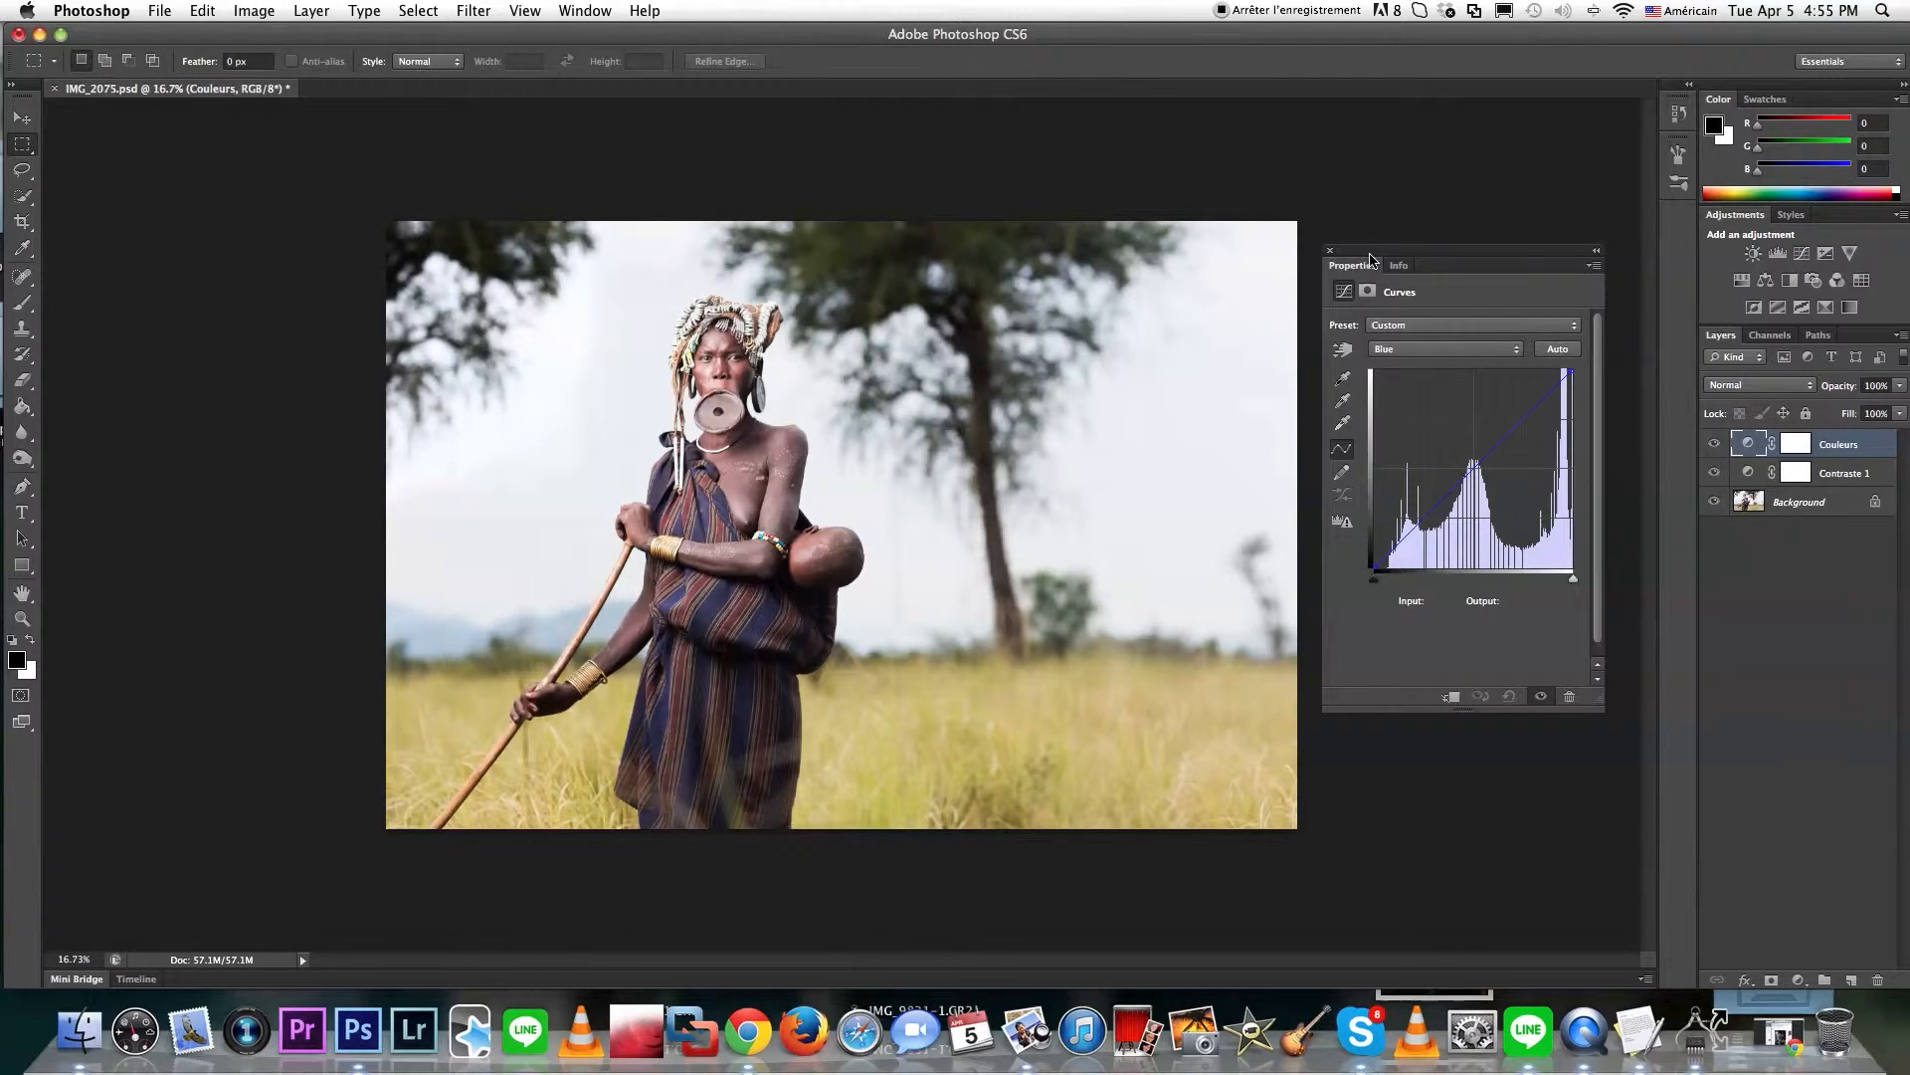
left_click_drag(1370, 257, 1364, 223)
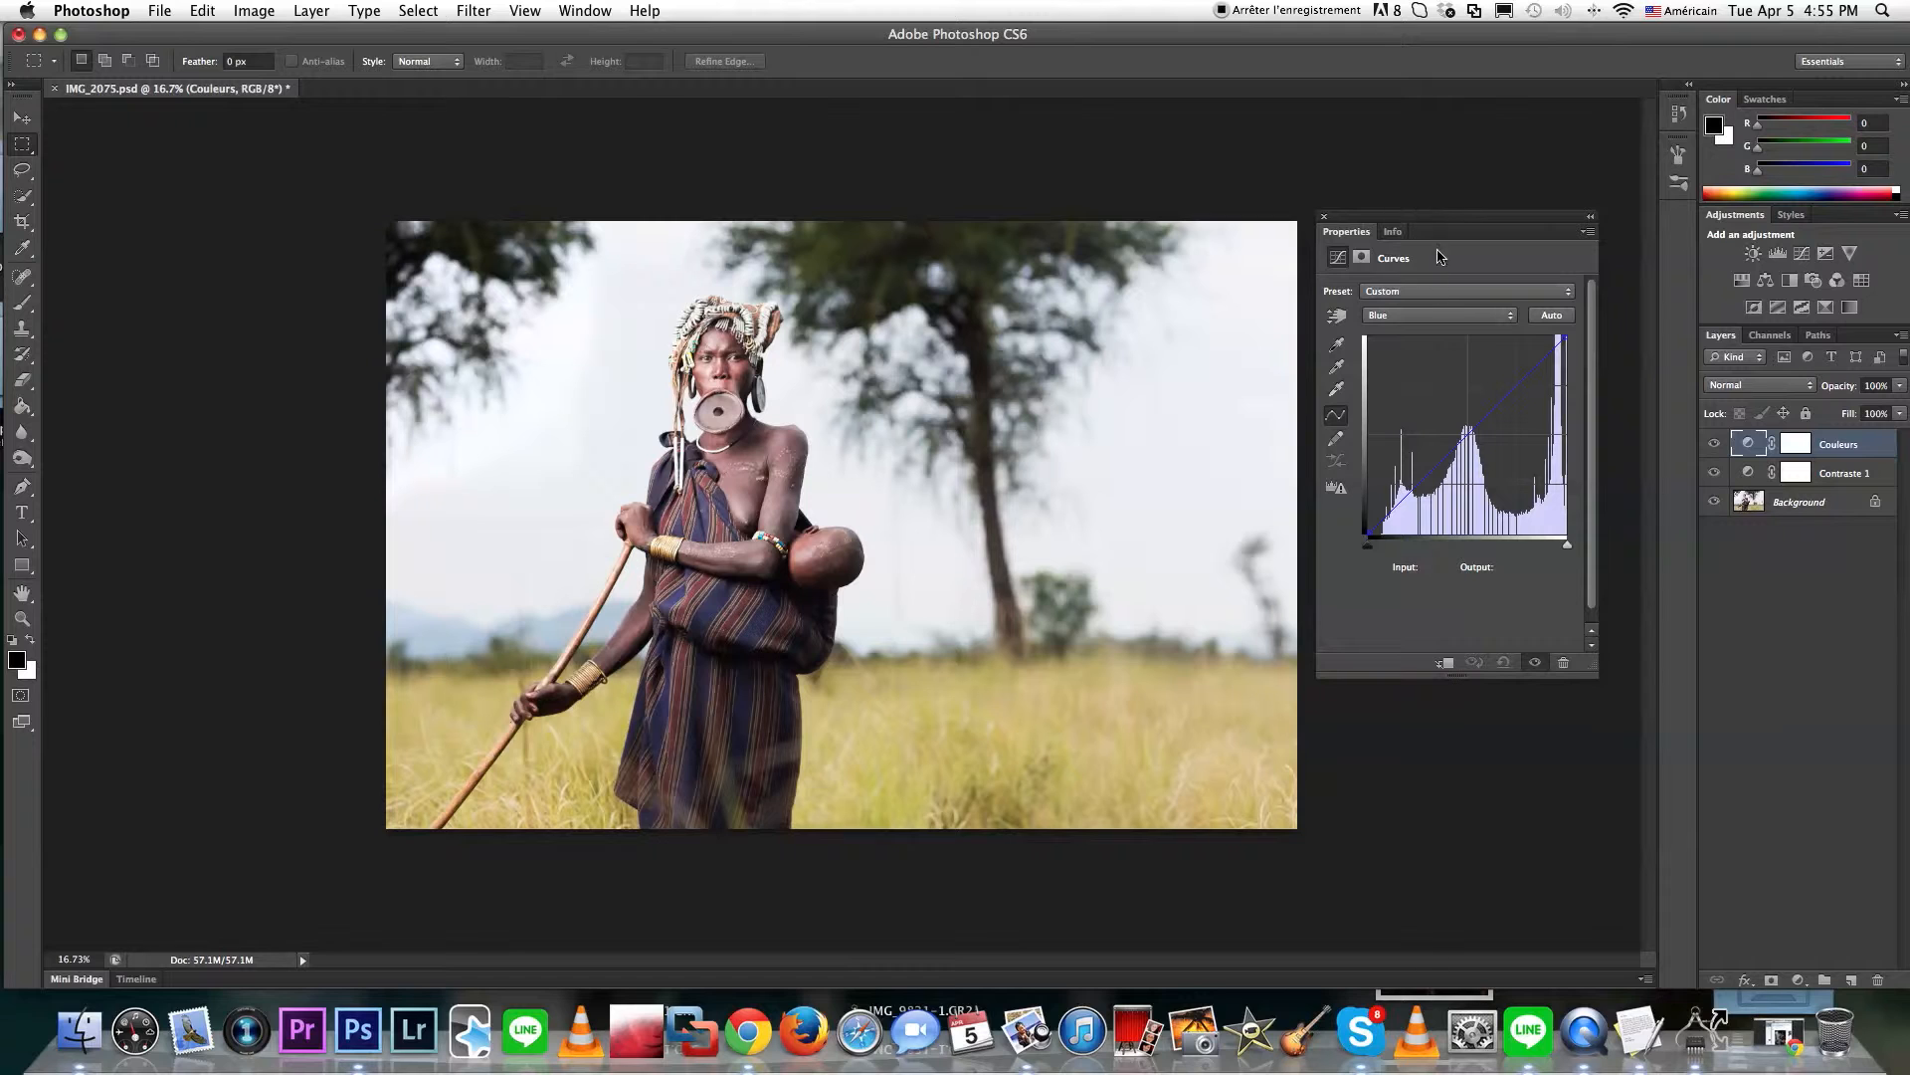
left_click(1428, 317)
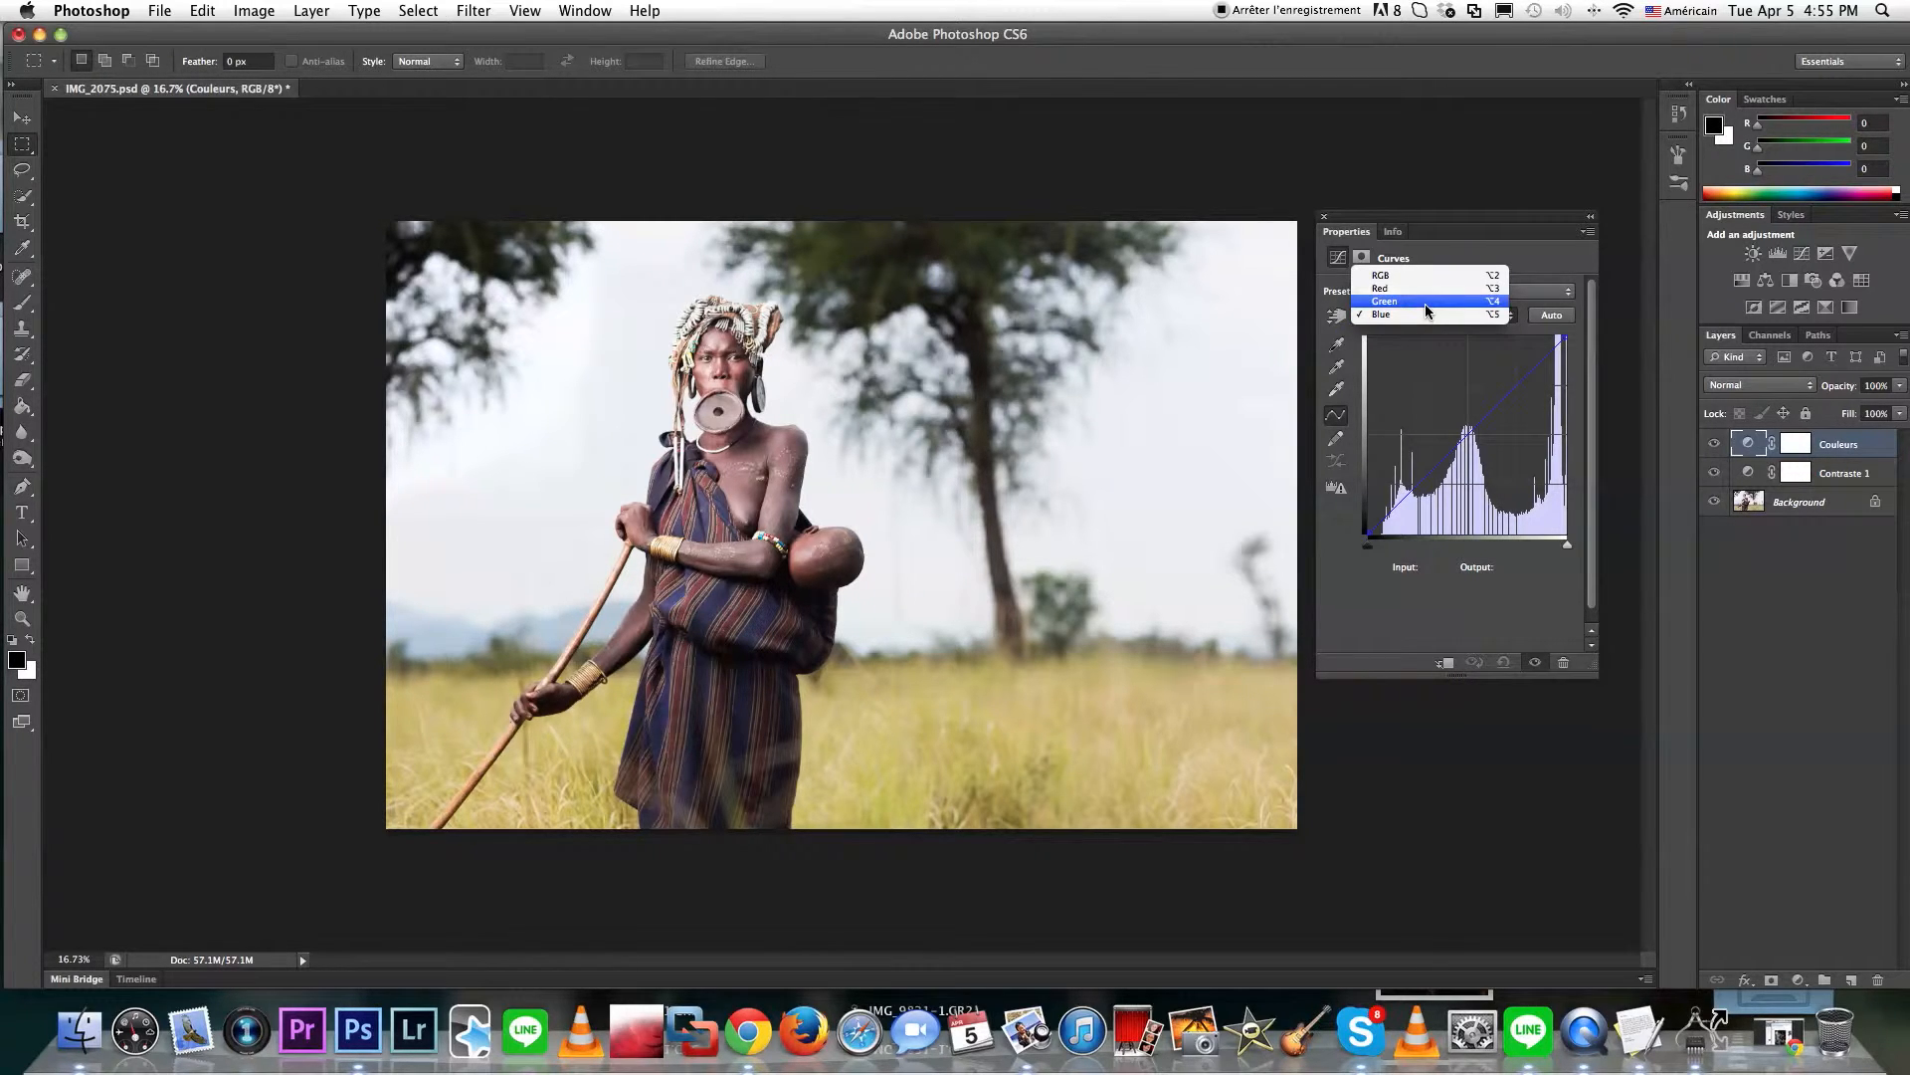
left_click(1422, 314)
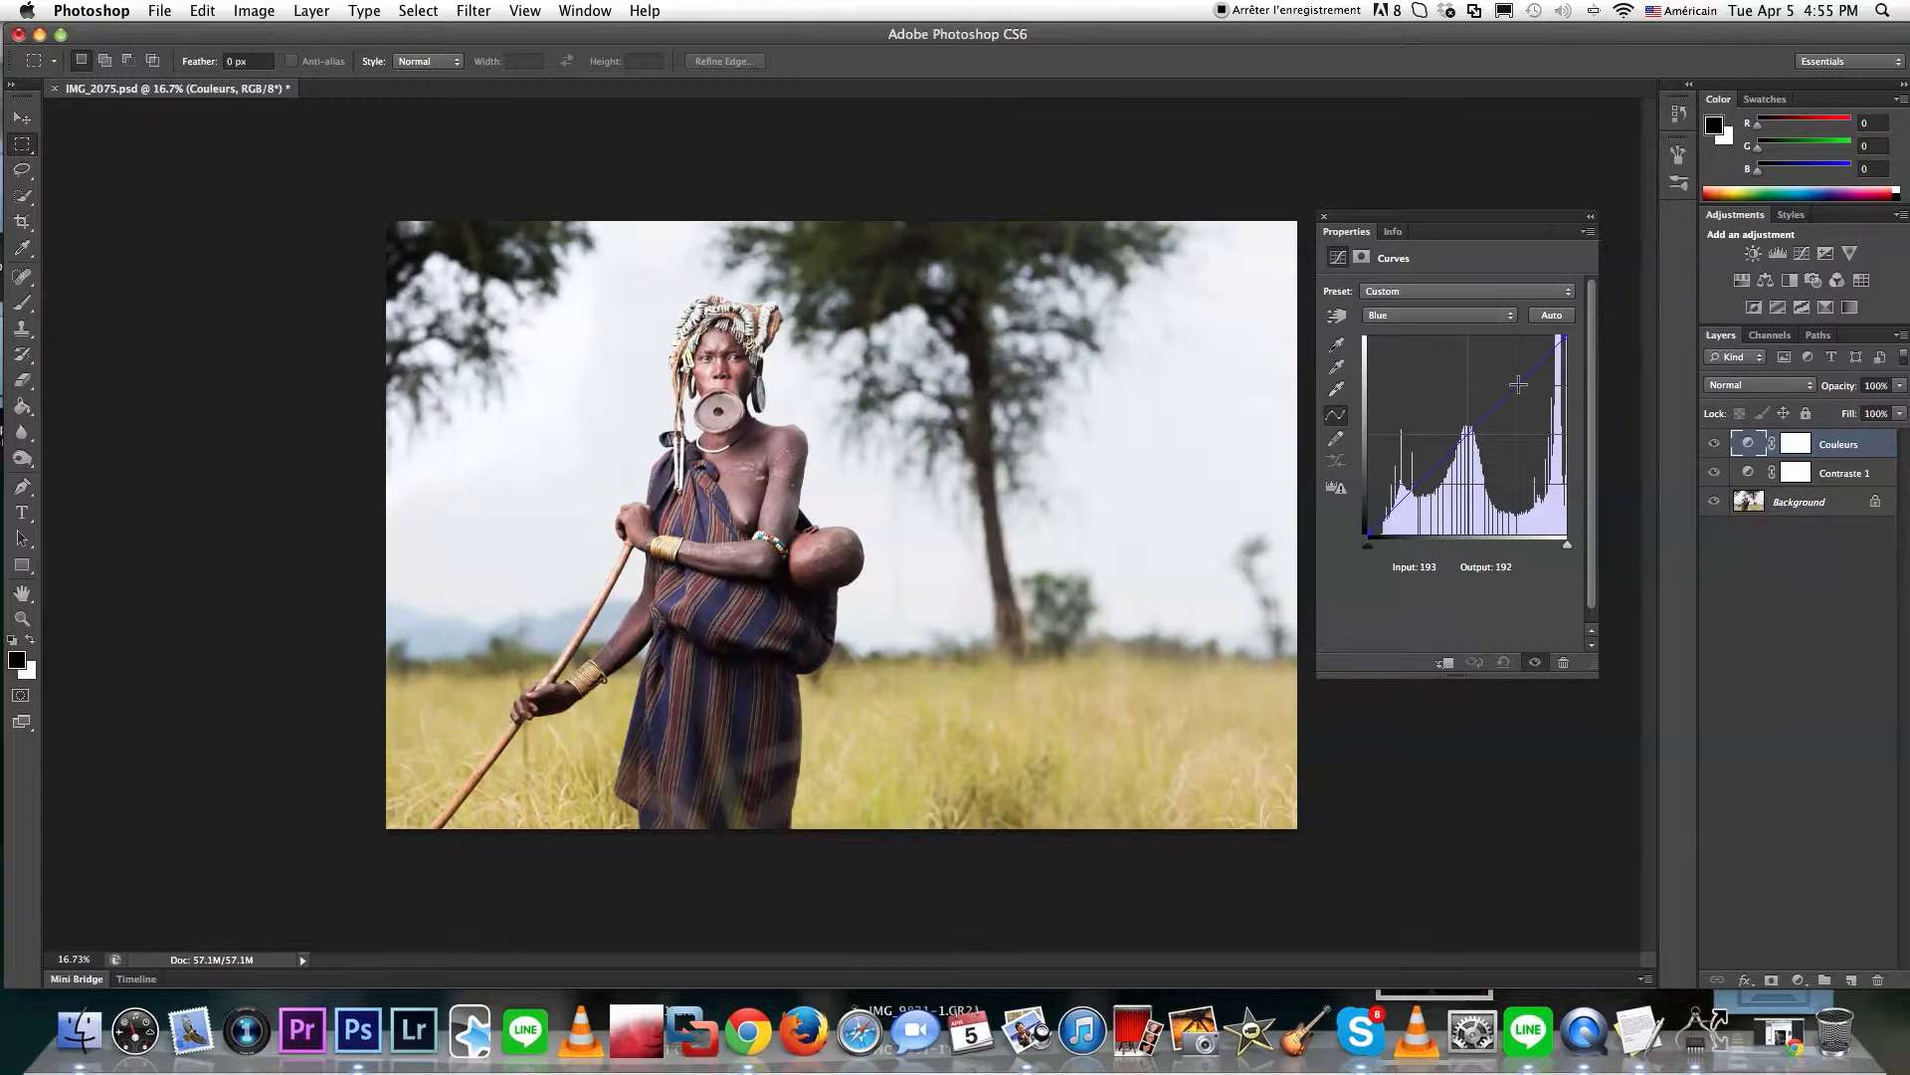
left_click(1518, 386)
left_click_drag(1518, 386, 1518, 387)
Add a midpoint to the Green curve at input 127, output 132, and to the Red curve at input 127, output 129
left_click(1471, 325)
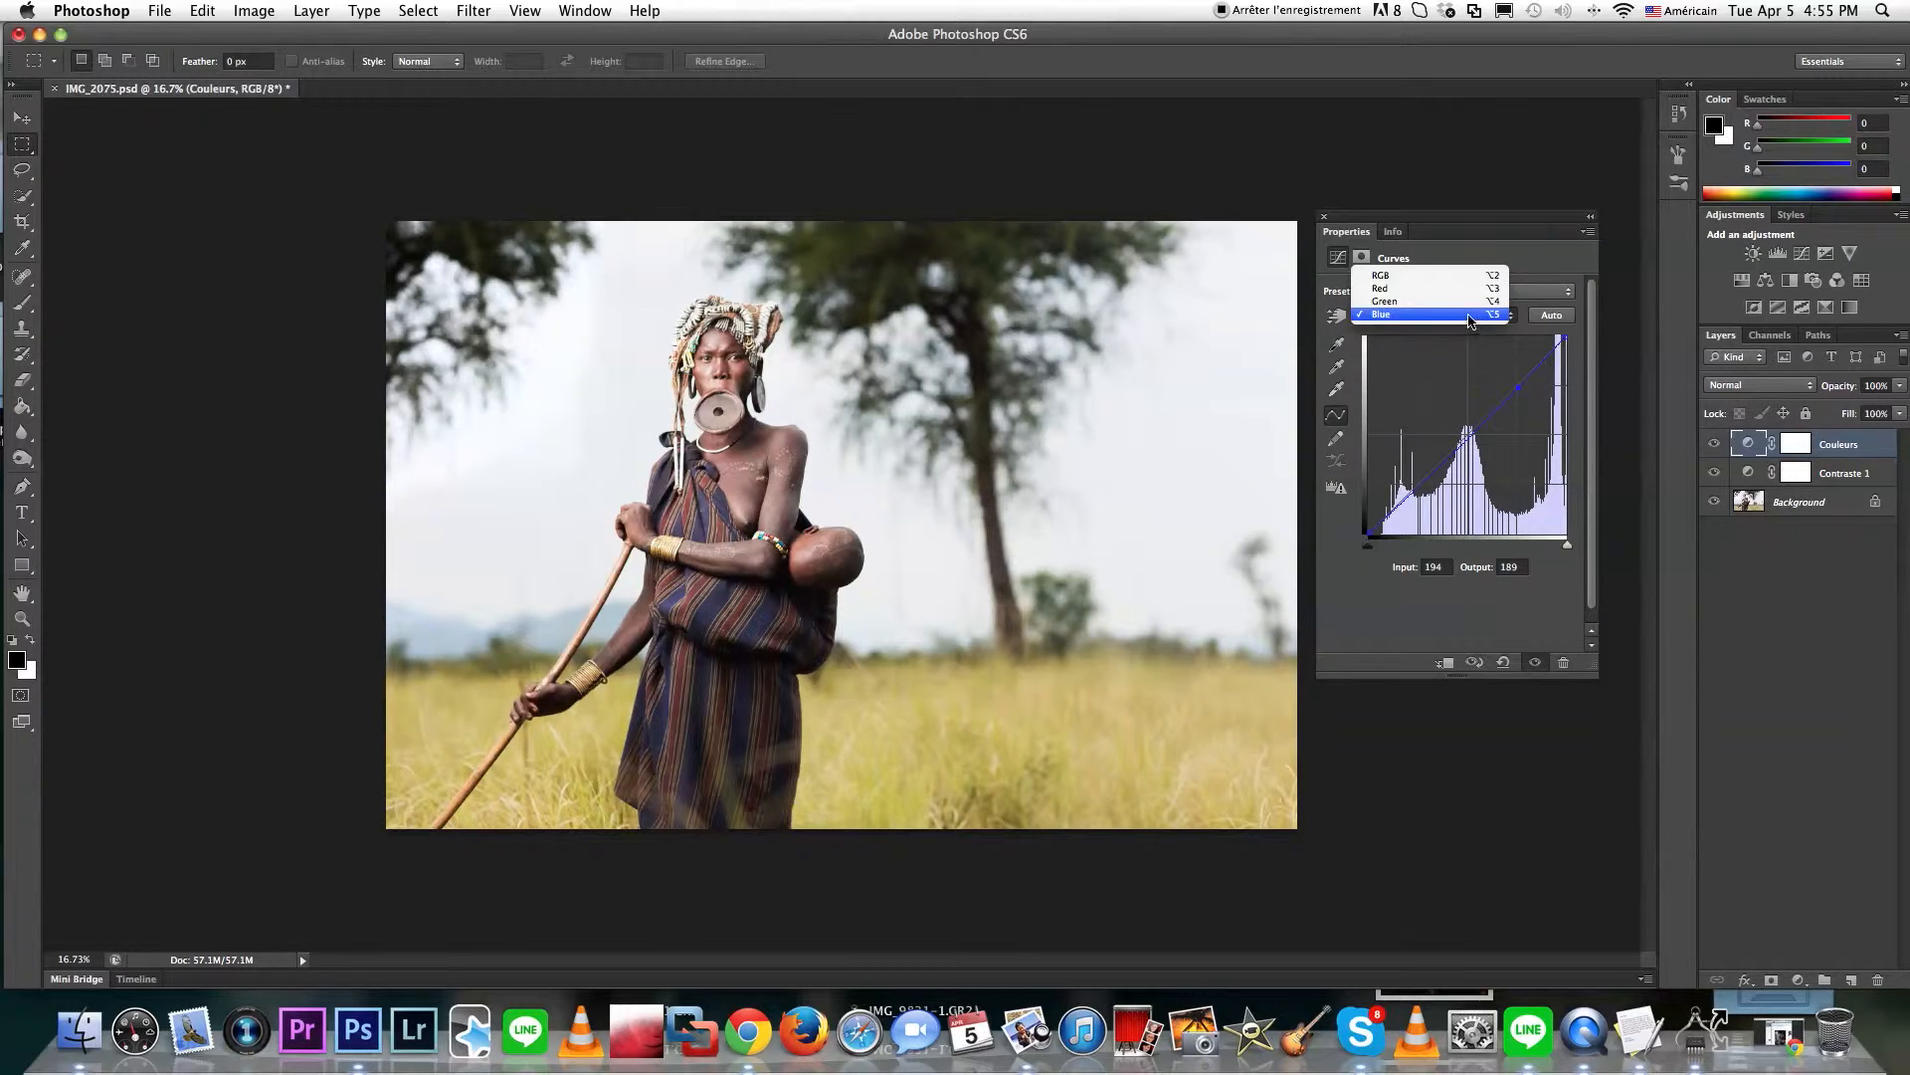
left_click(1467, 301)
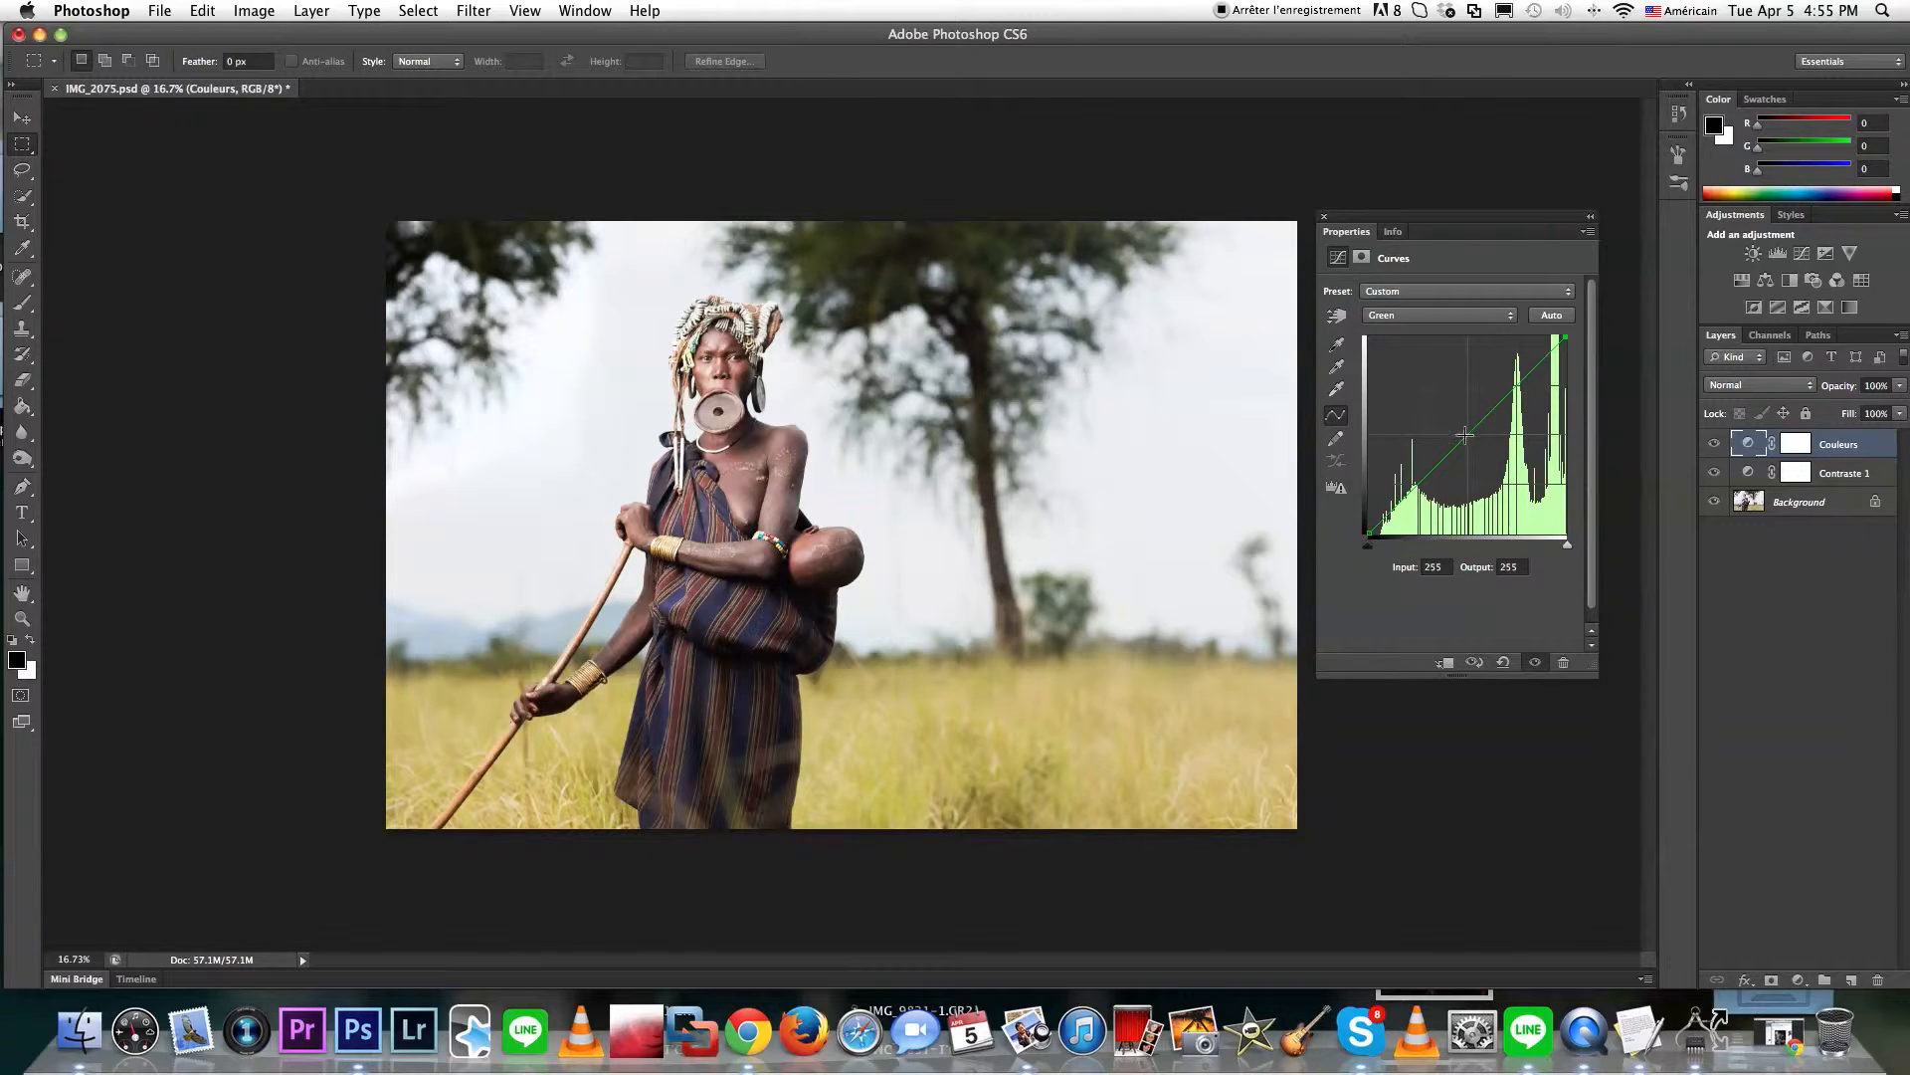
left_click_drag(1468, 434, 1466, 431)
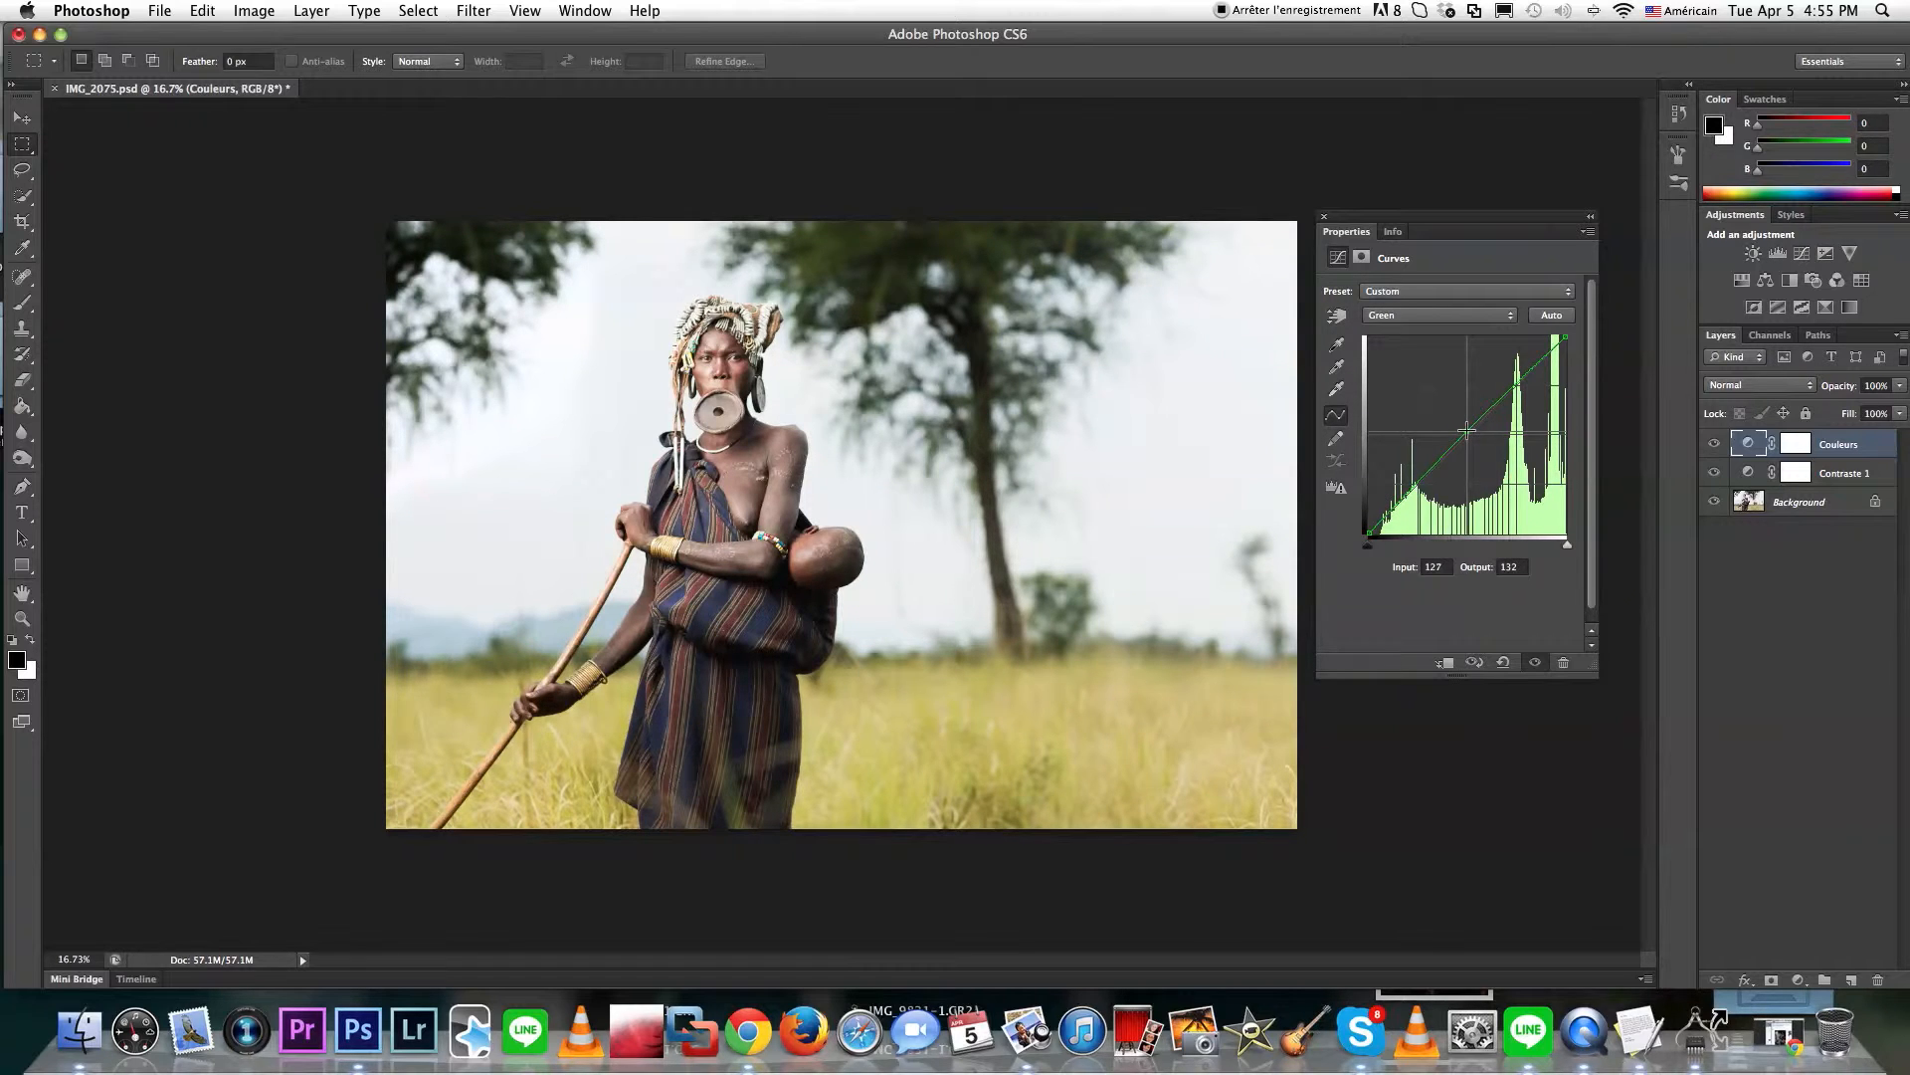
left_click(1471, 316)
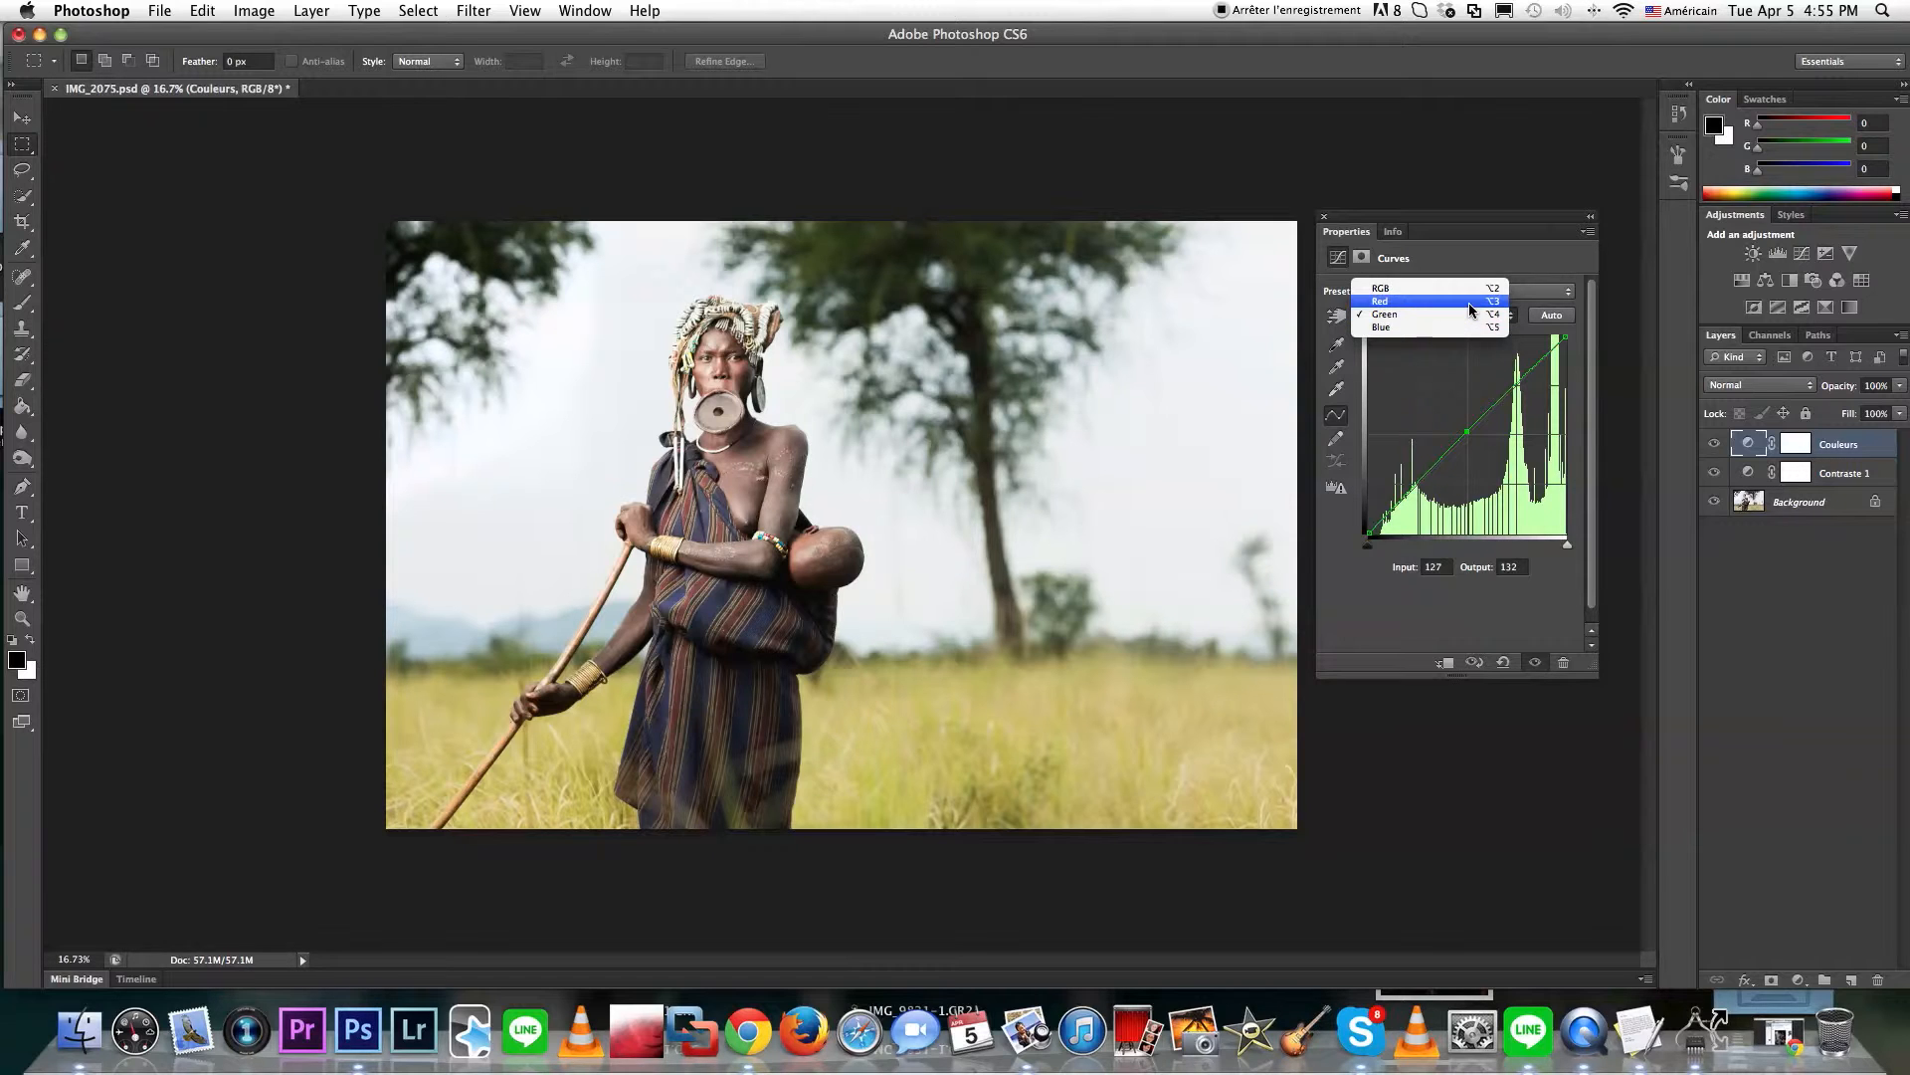
left_click(1469, 302)
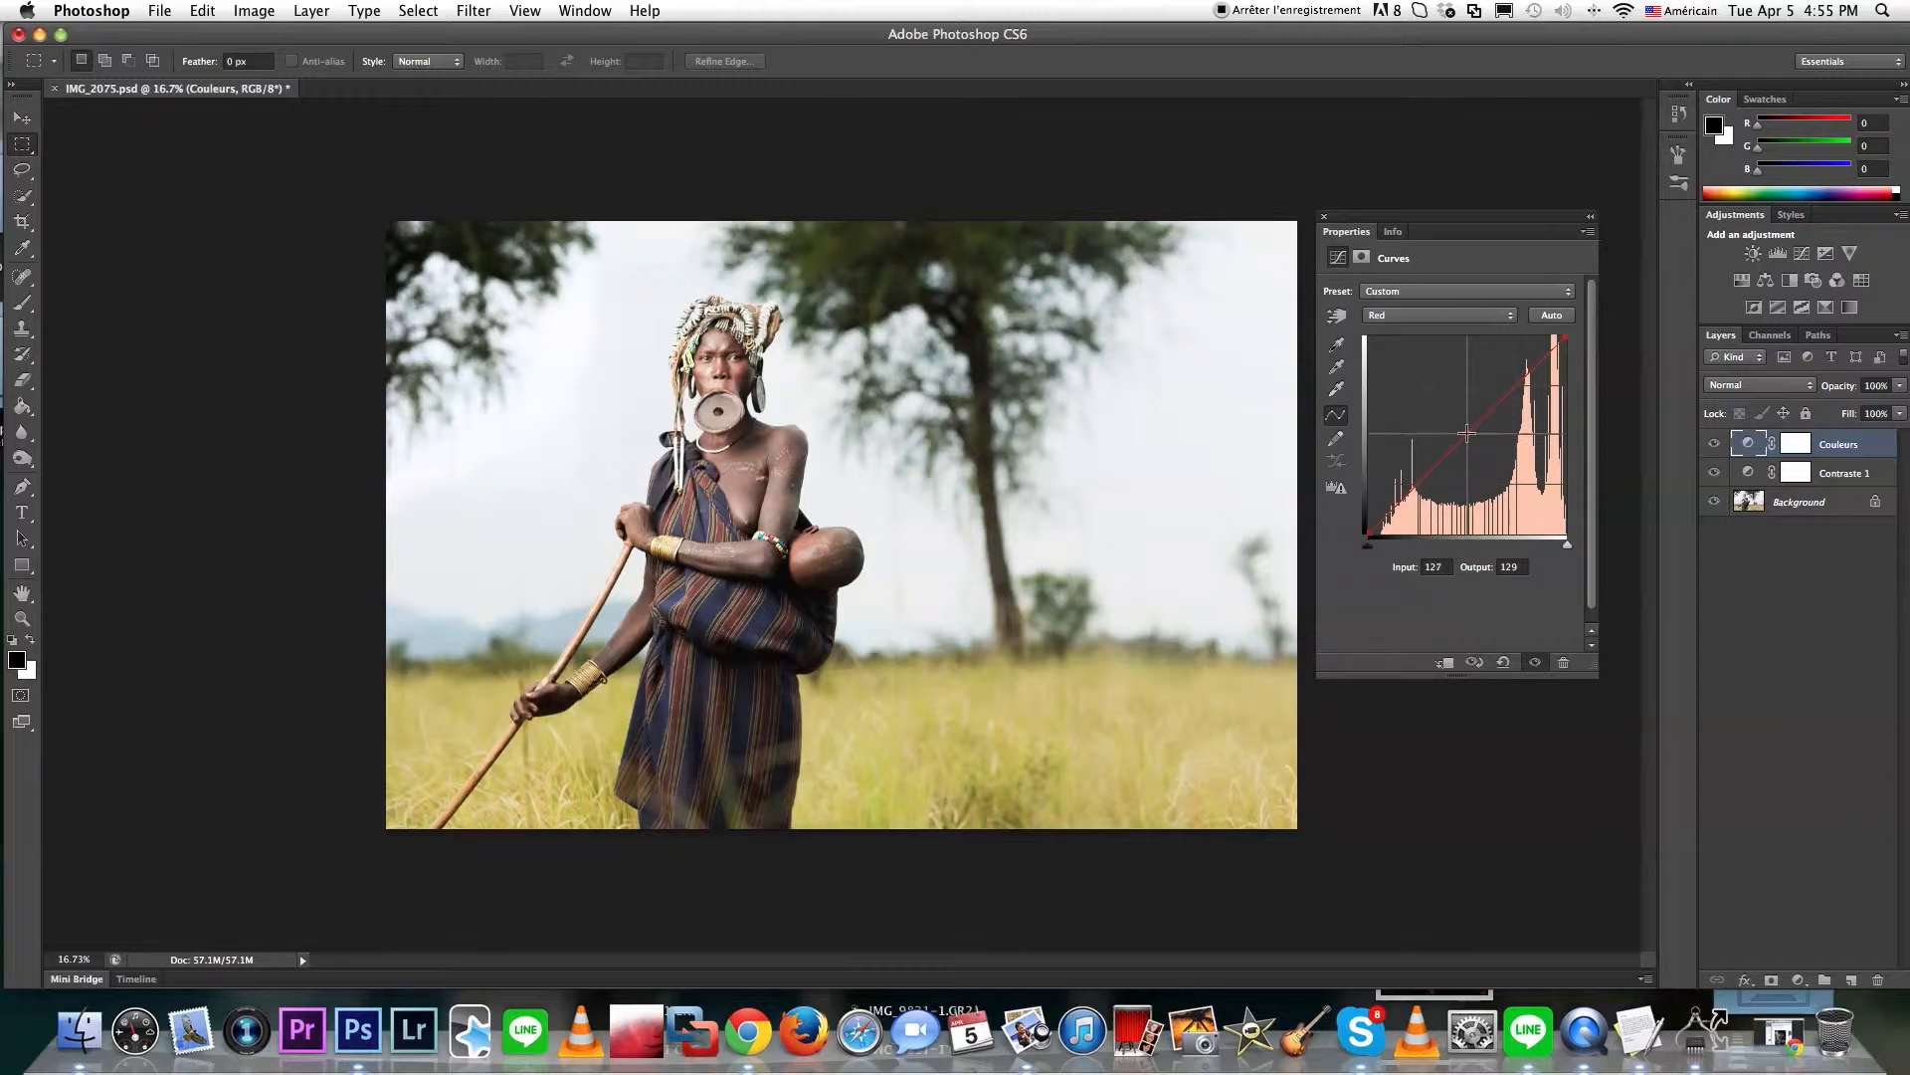
left_click(1467, 433)
Lower the Green curve's midpoint to output 131 and fine-tune the Blue curve's highlight point
left_click(1433, 314)
left_click(1413, 331)
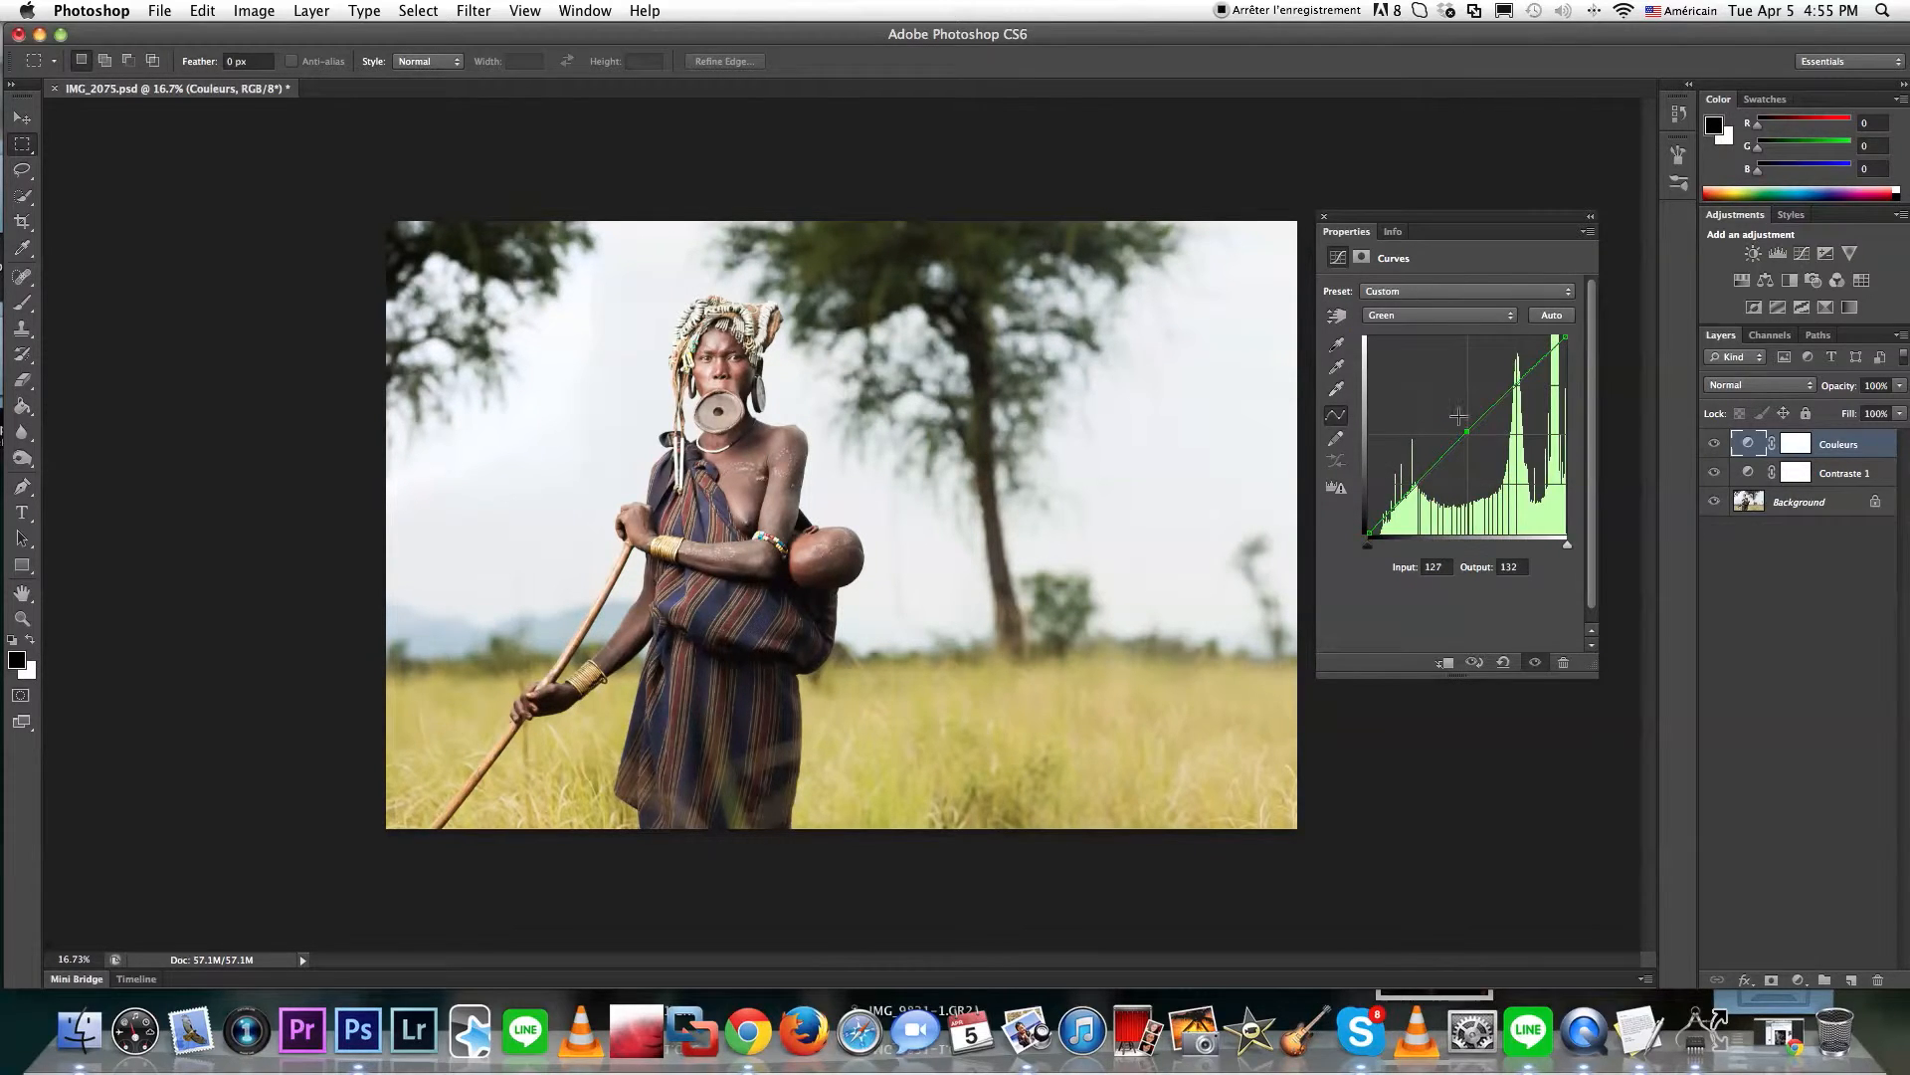
left_click(1468, 432)
left_click(1440, 314)
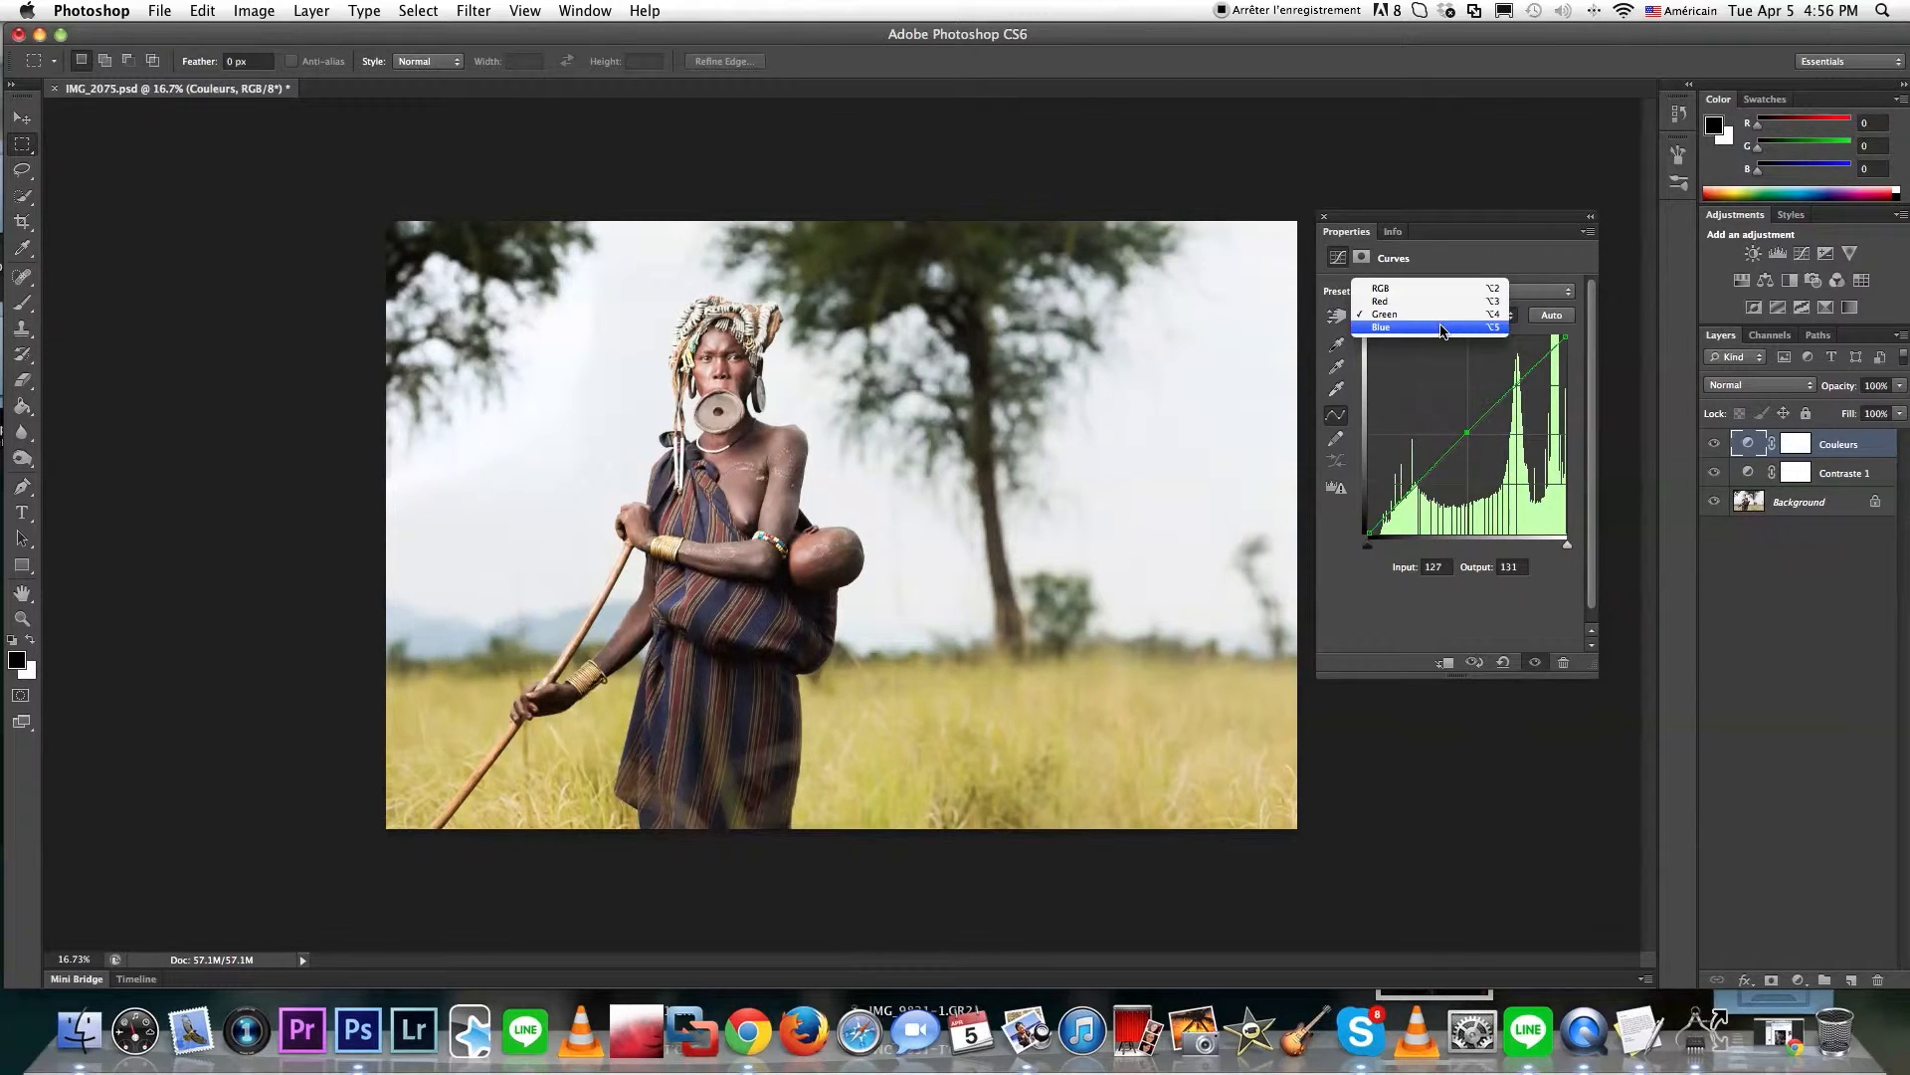
left_click(1440, 332)
left_click(1519, 388)
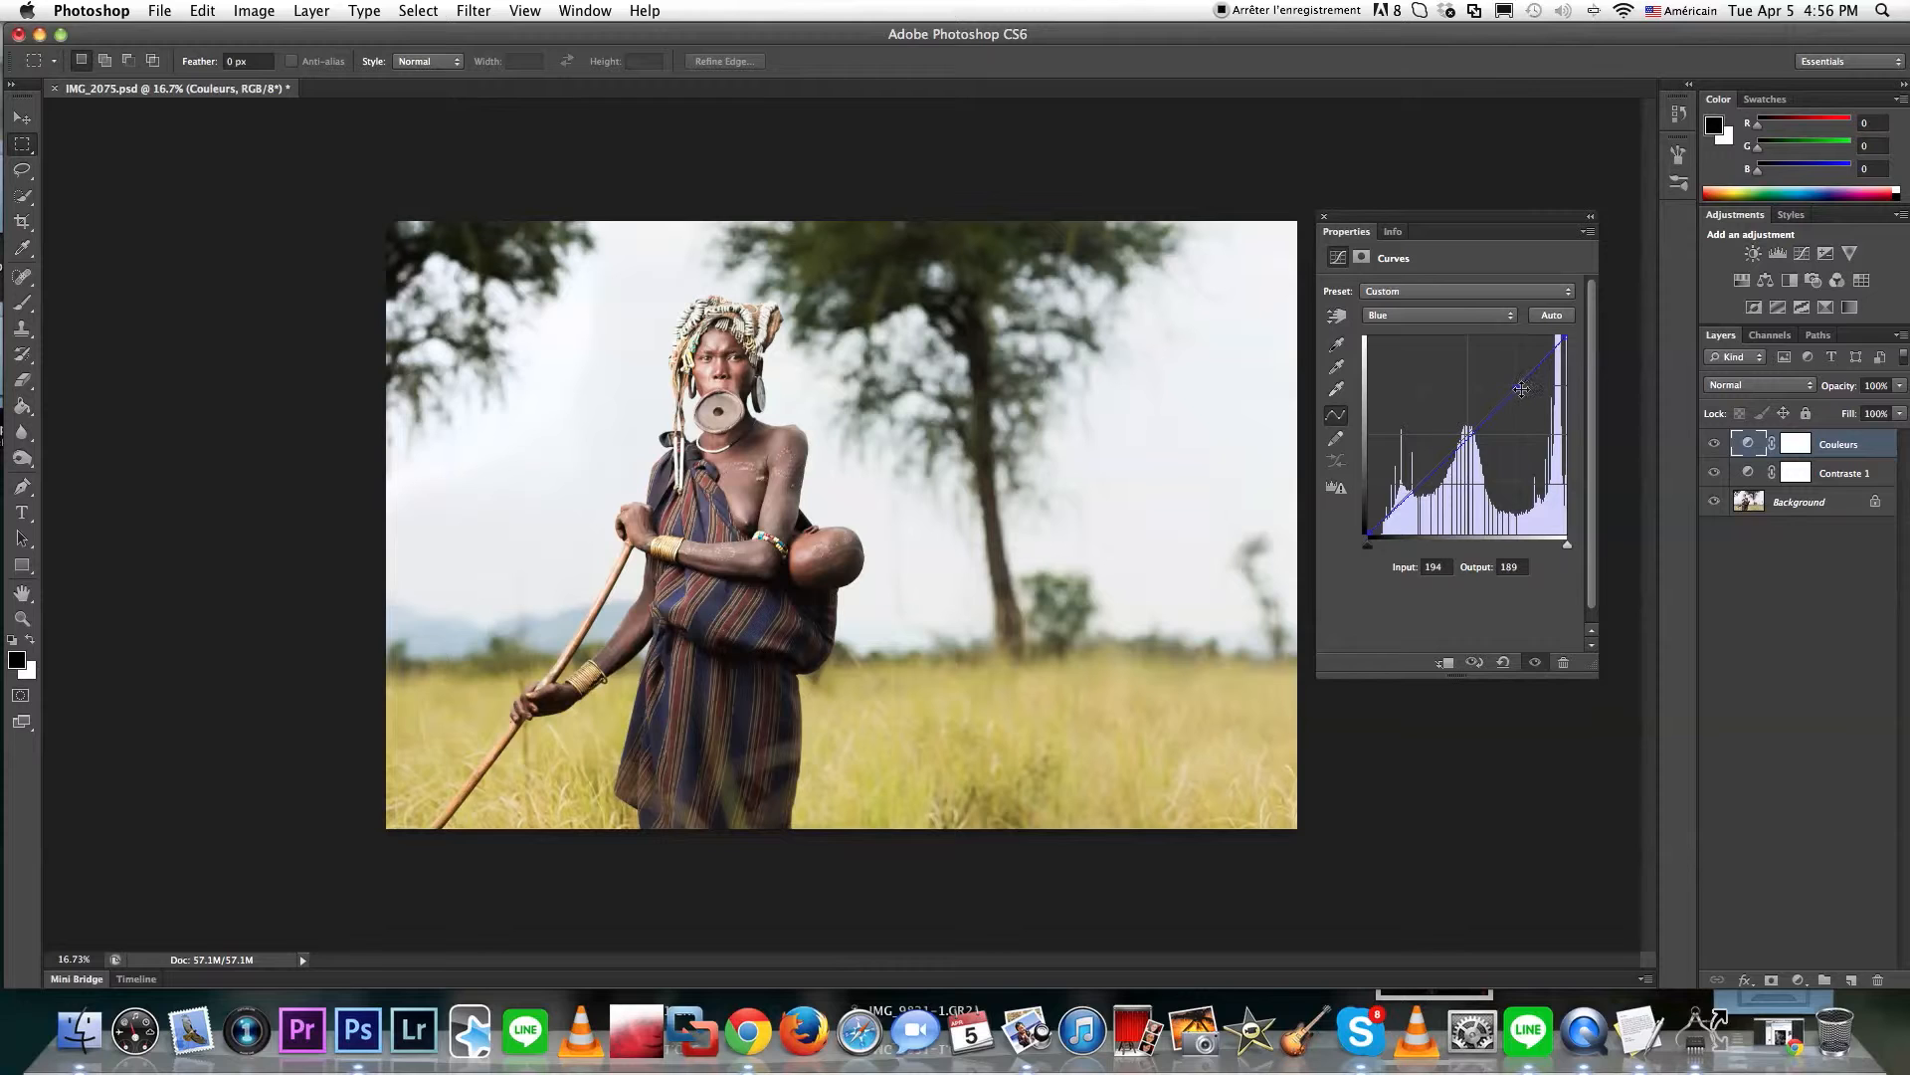
left_click_drag(1519, 388, 1517, 387)
Add a Black & White adjustment layer above Couleurs and place its properties beside the photo
left_click(1590, 216)
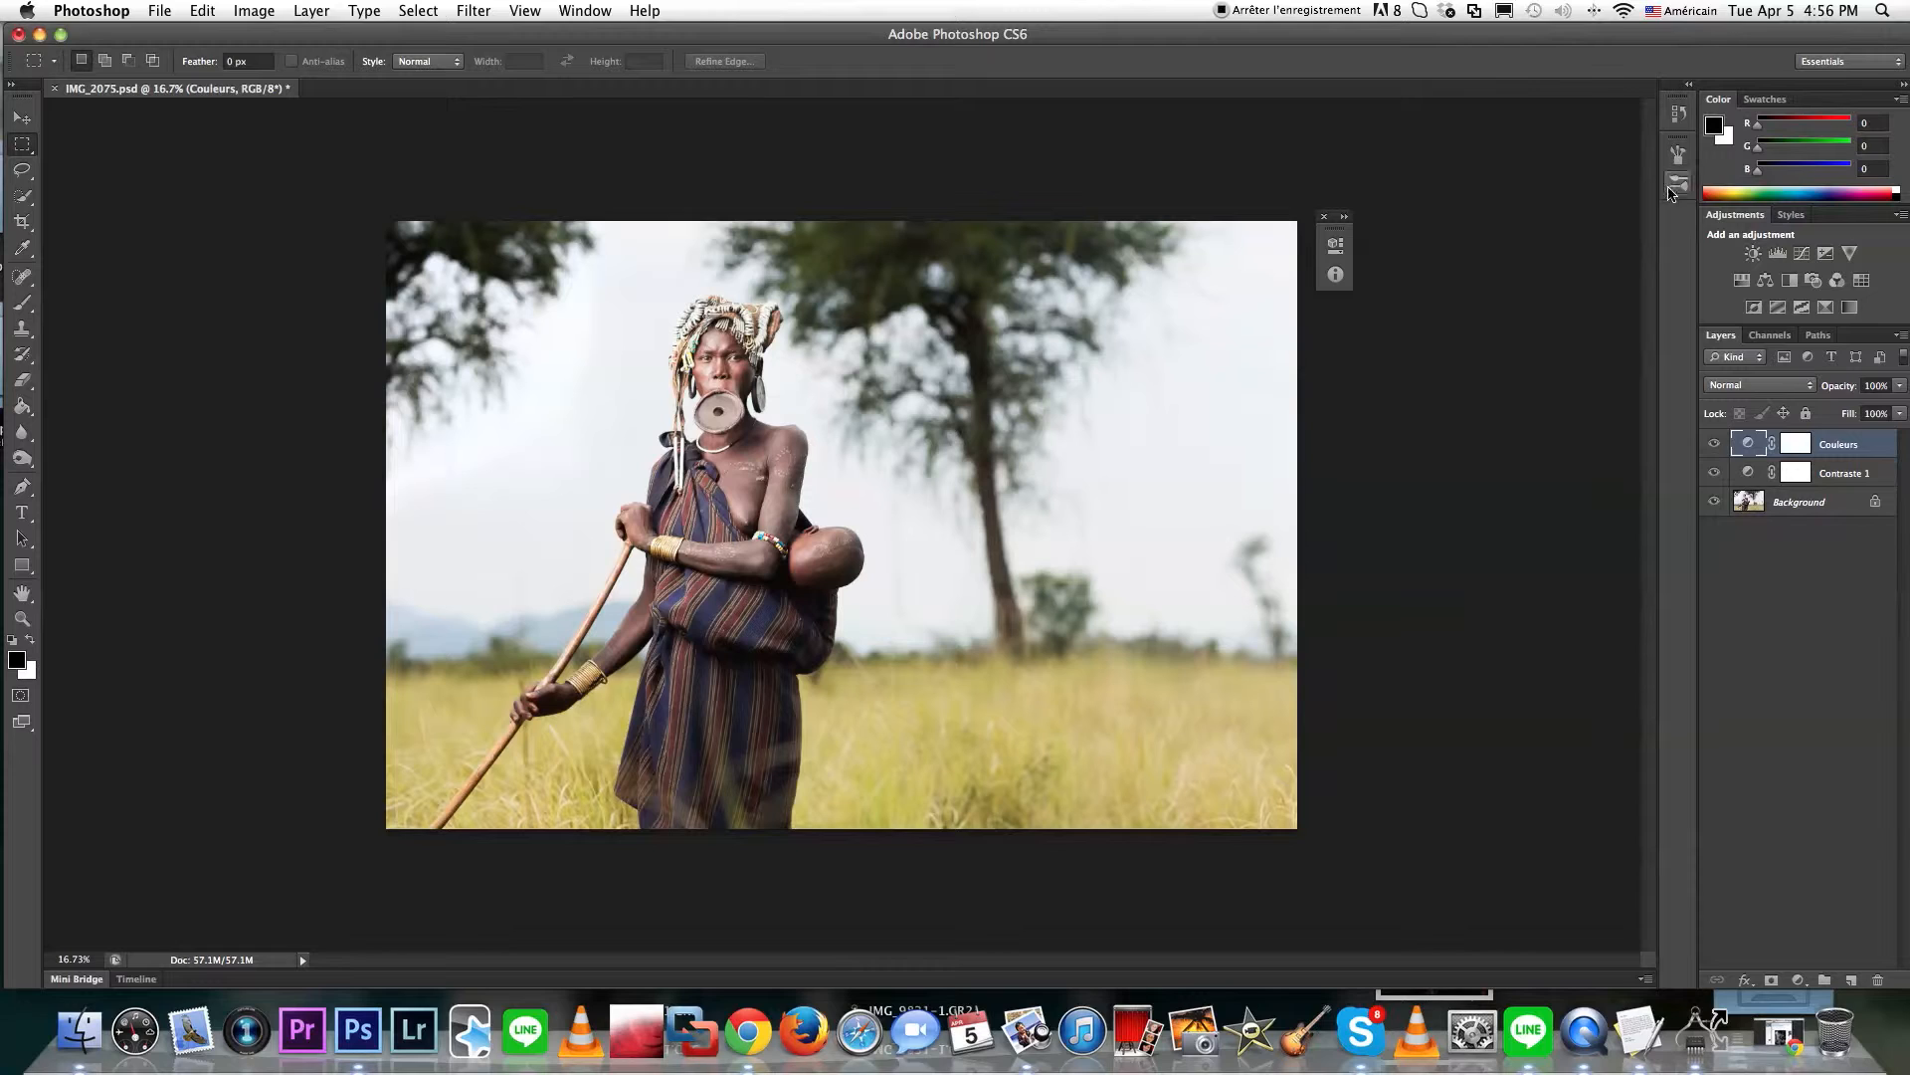
left_click(1789, 282)
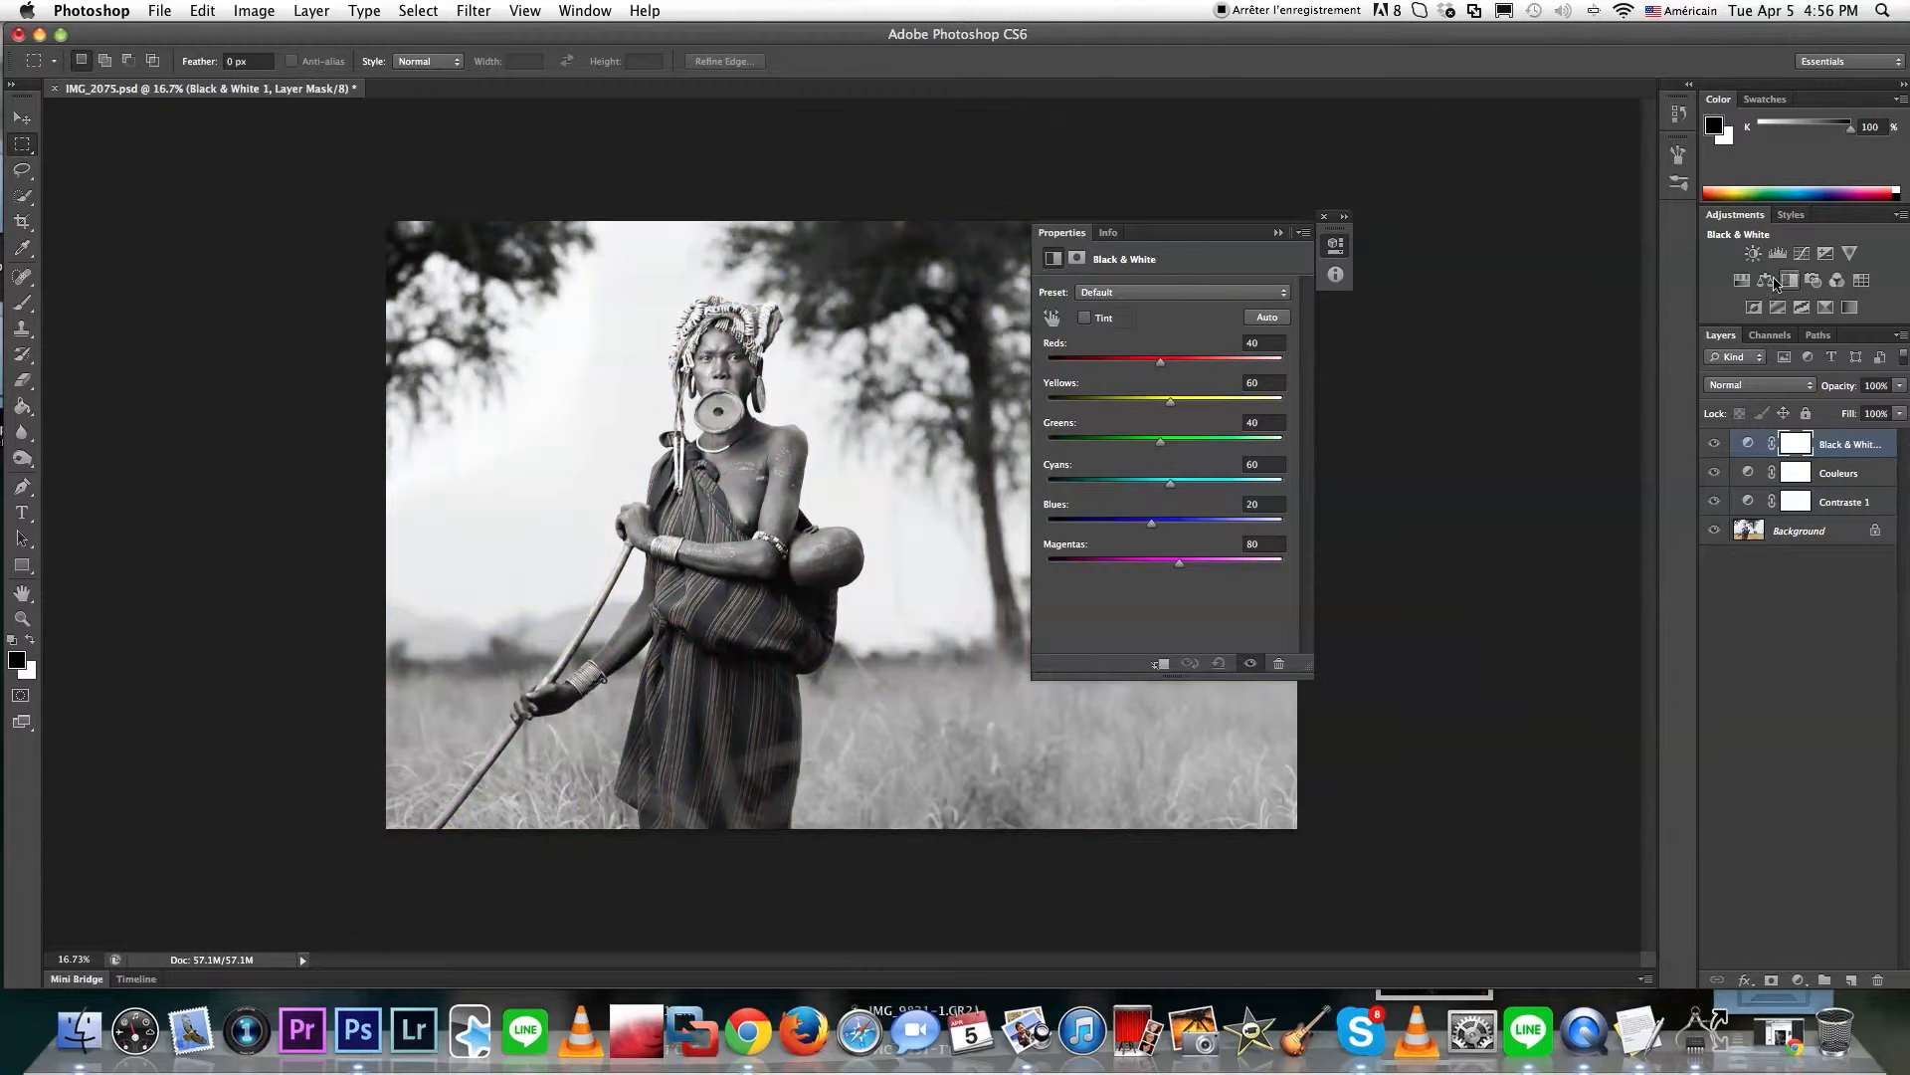
left_click_drag(1204, 240, 1477, 267)
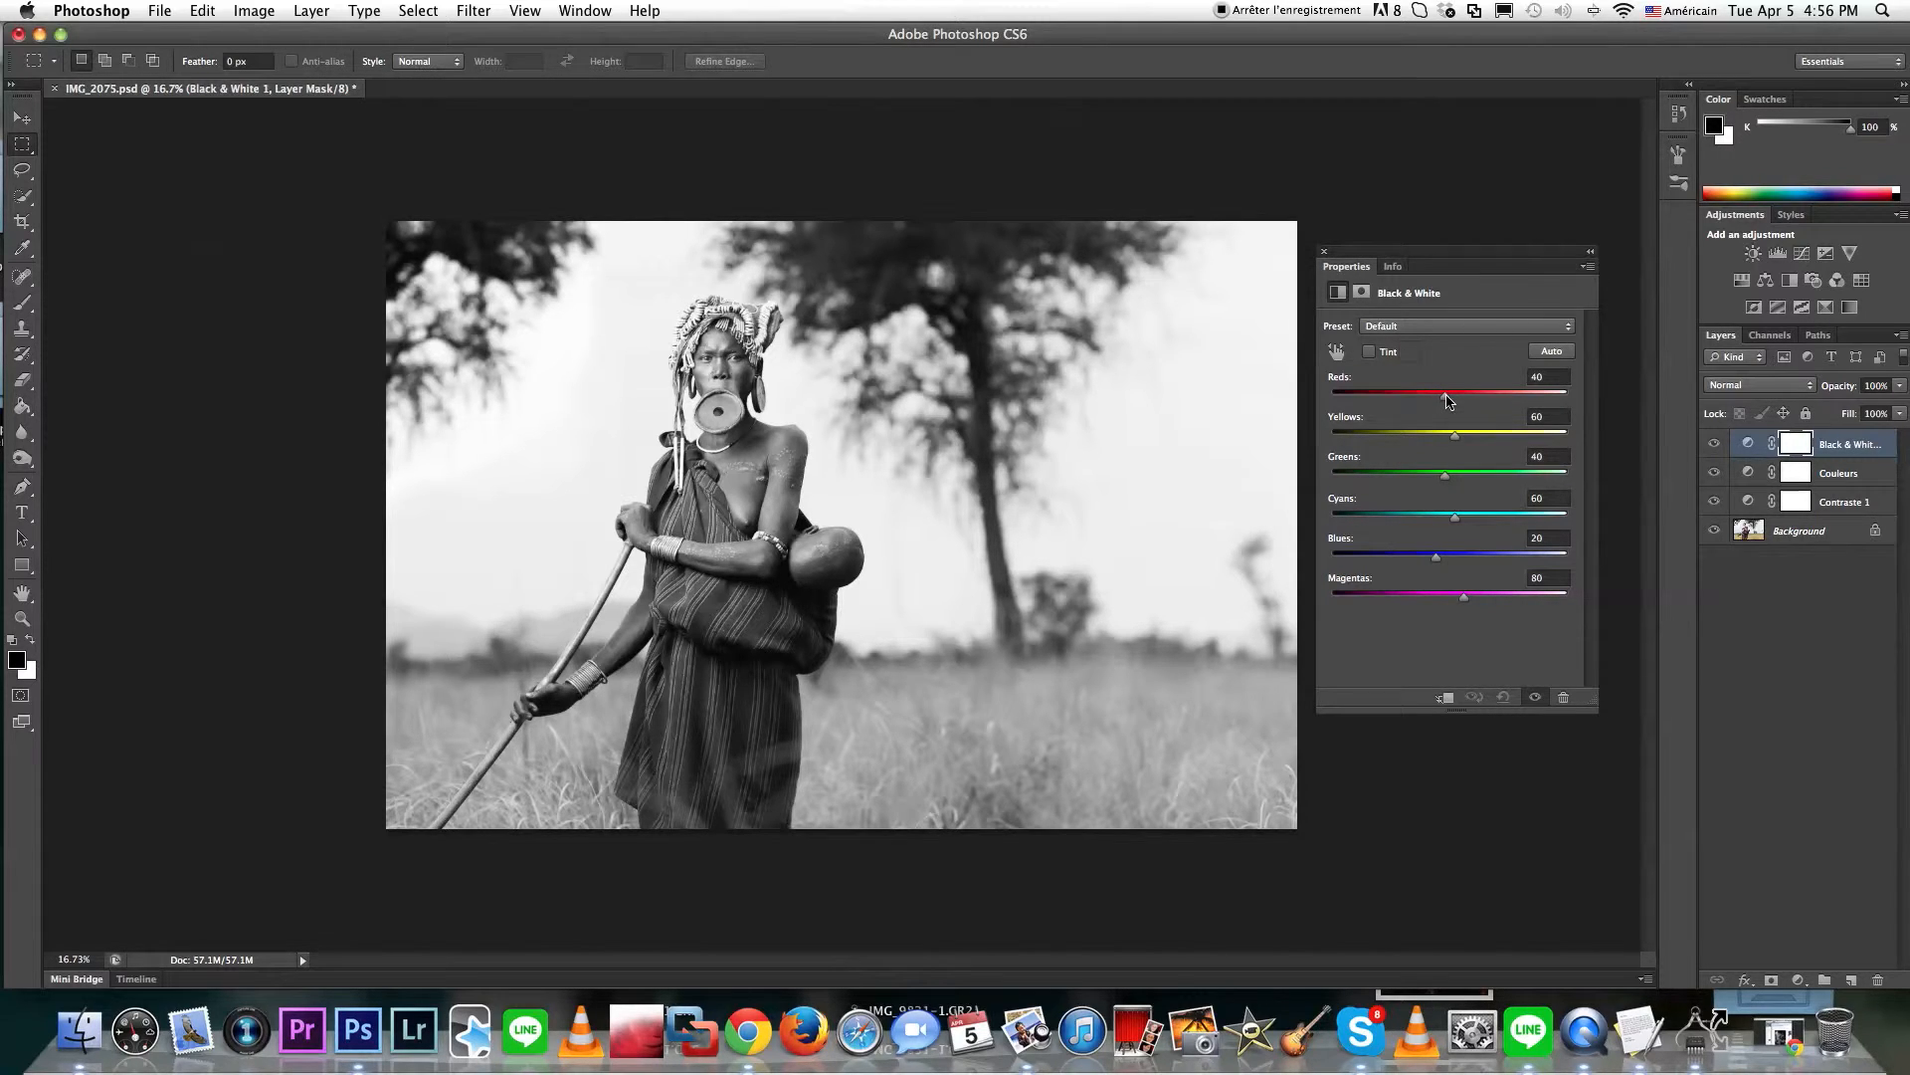
Set the Black & White layer's Reds to 35 and Yellows to 117 after trying darker and lighter reds
mouse_move(1445, 399)
left_mouse_down()
mouse_move(1423, 398)
mouse_move(1473, 399)
mouse_move(1441, 400)
left_mouse_up()
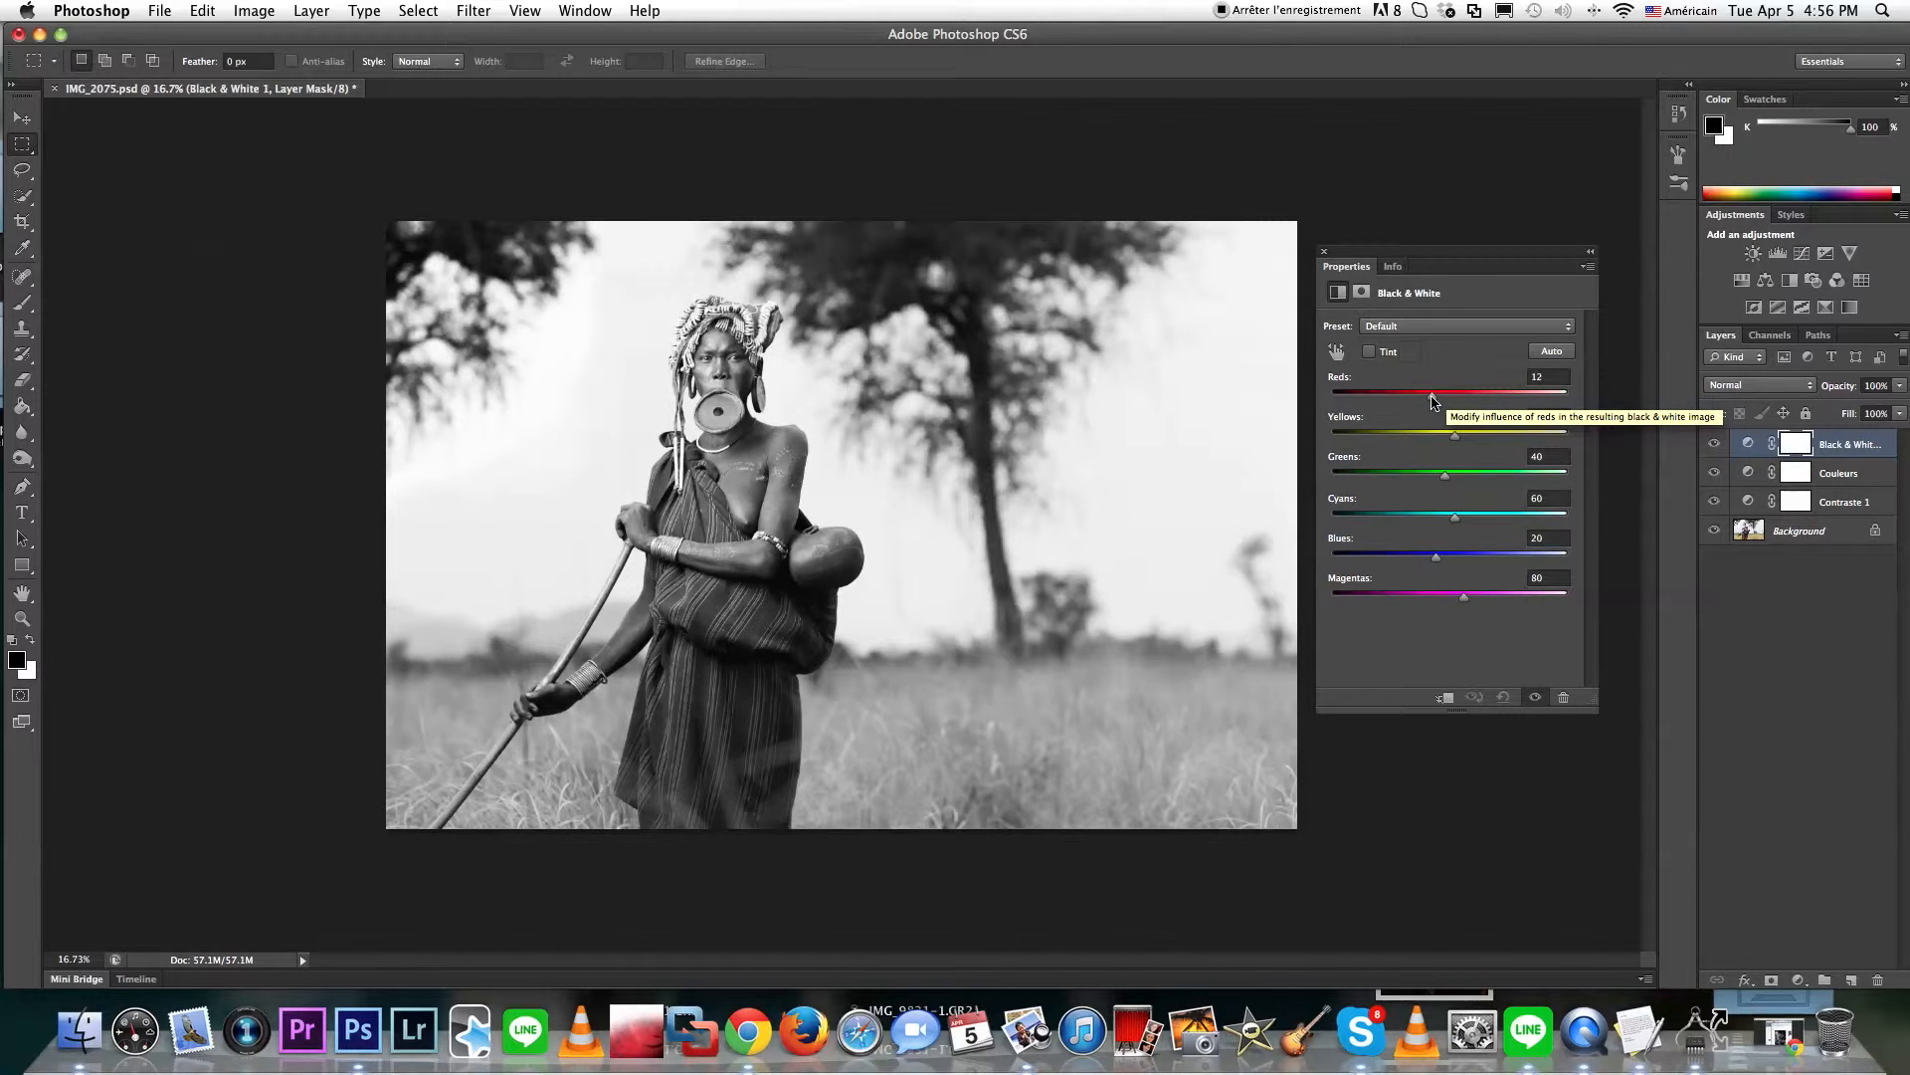
left_click_drag(1439, 399, 1440, 400)
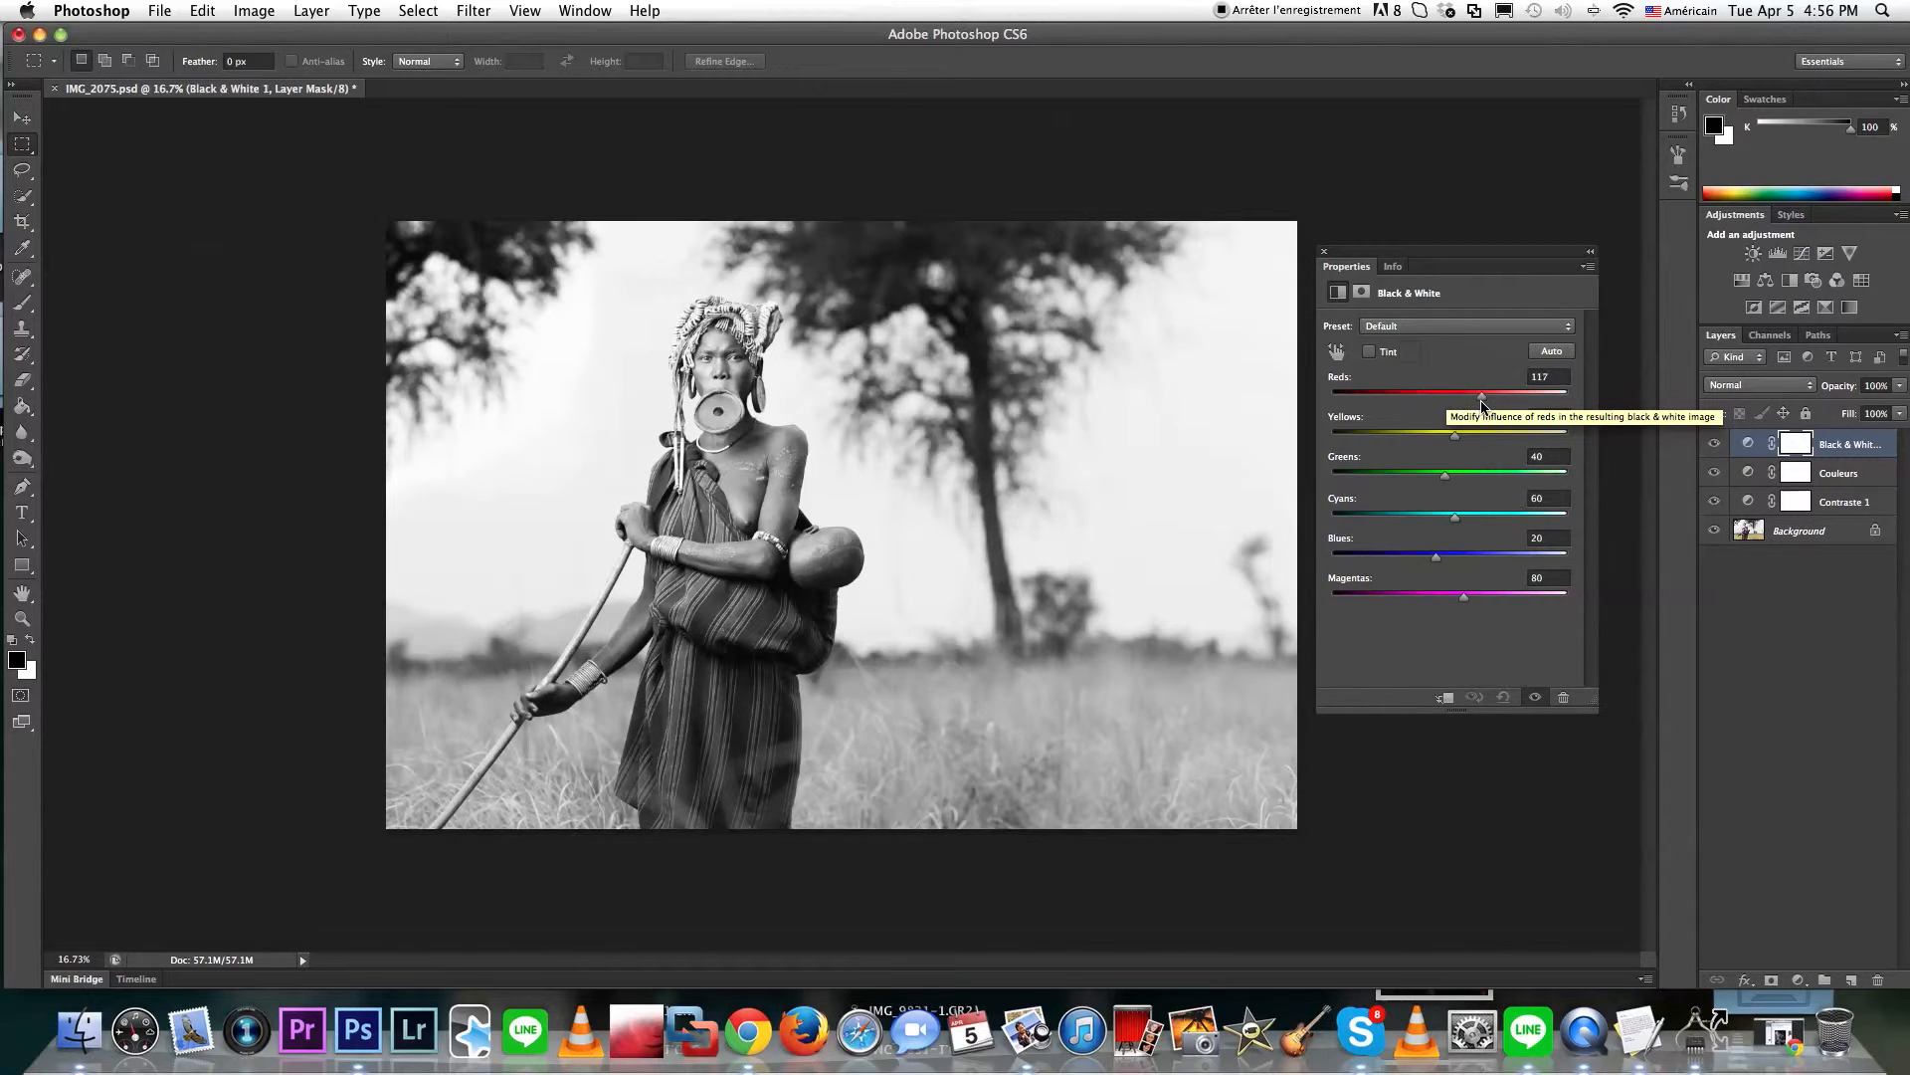
left_click_drag(1483, 404, 1476, 441)
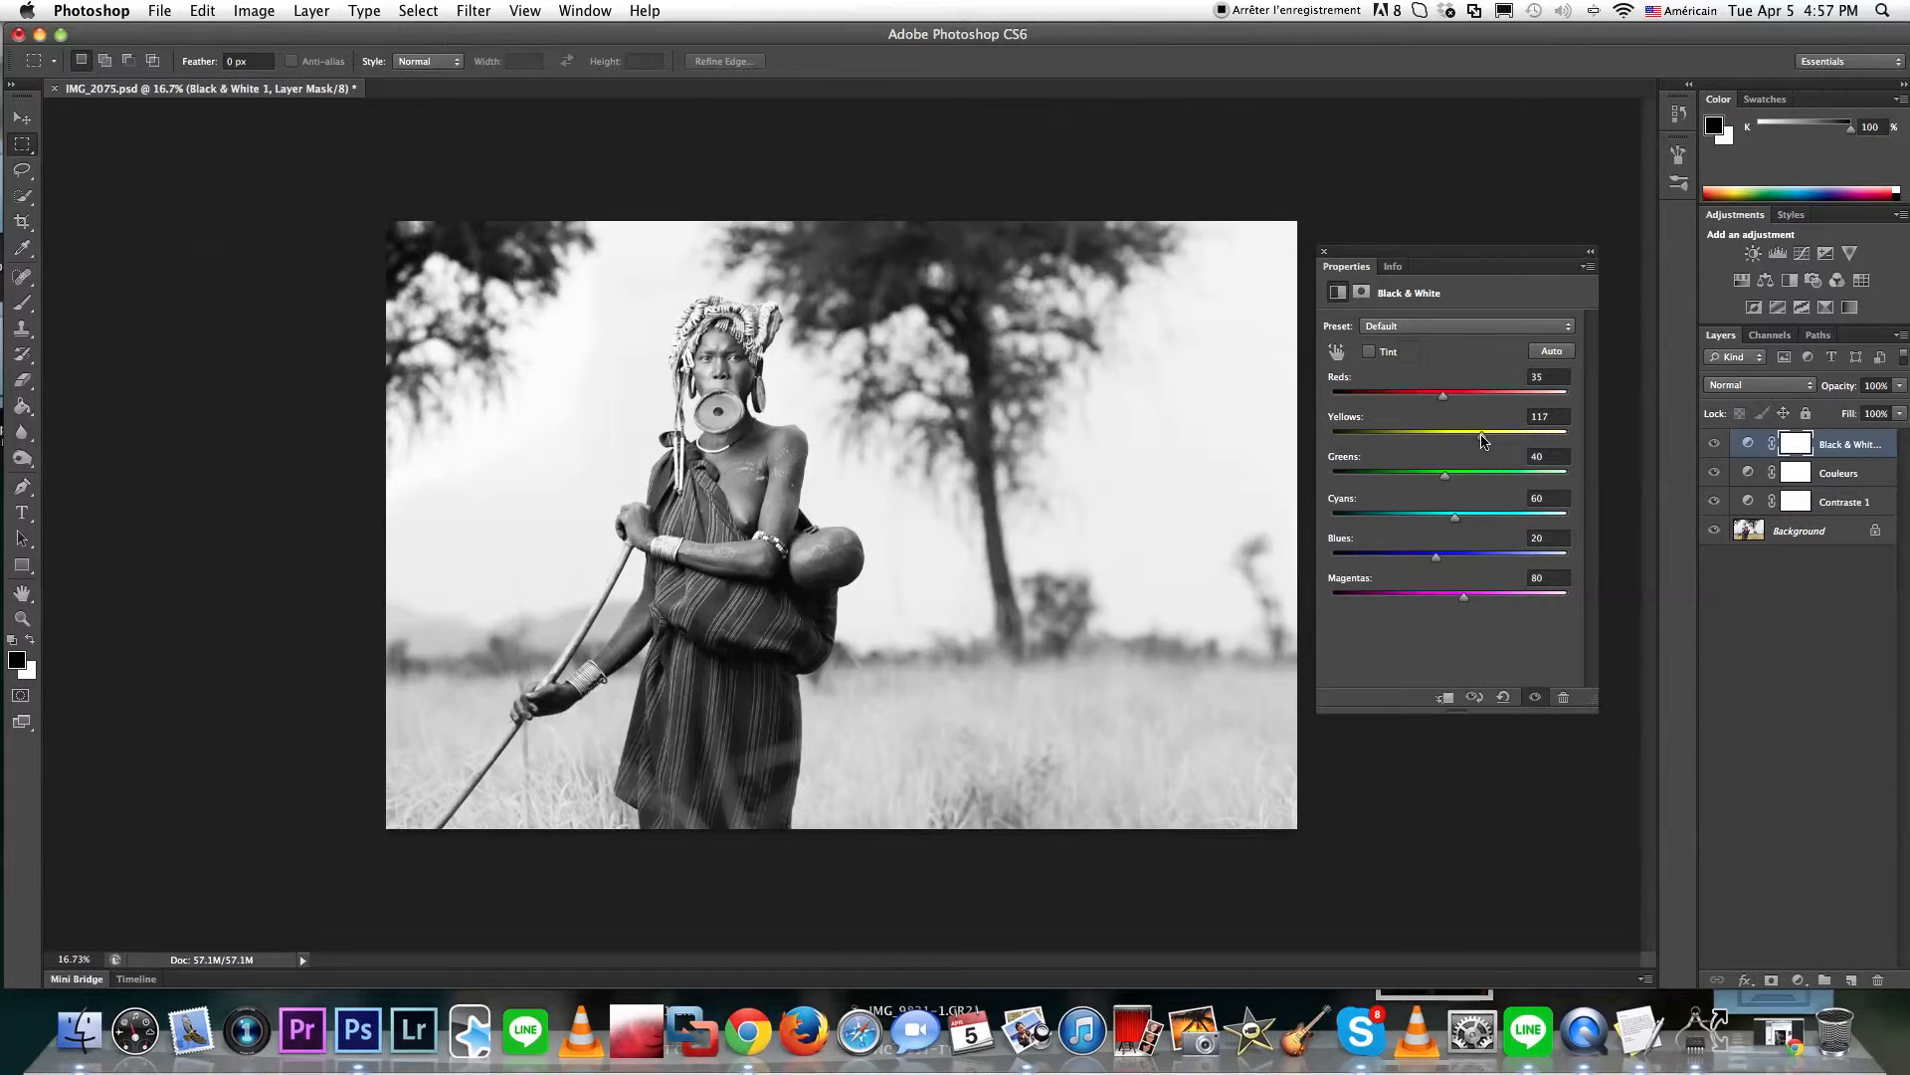
Set the Black & White layer's Reds to 48, Yellows 18, Greens 178, Cyans 103, Blues 119 and Magentas 136
left_click_drag(1483, 440, 1442, 439)
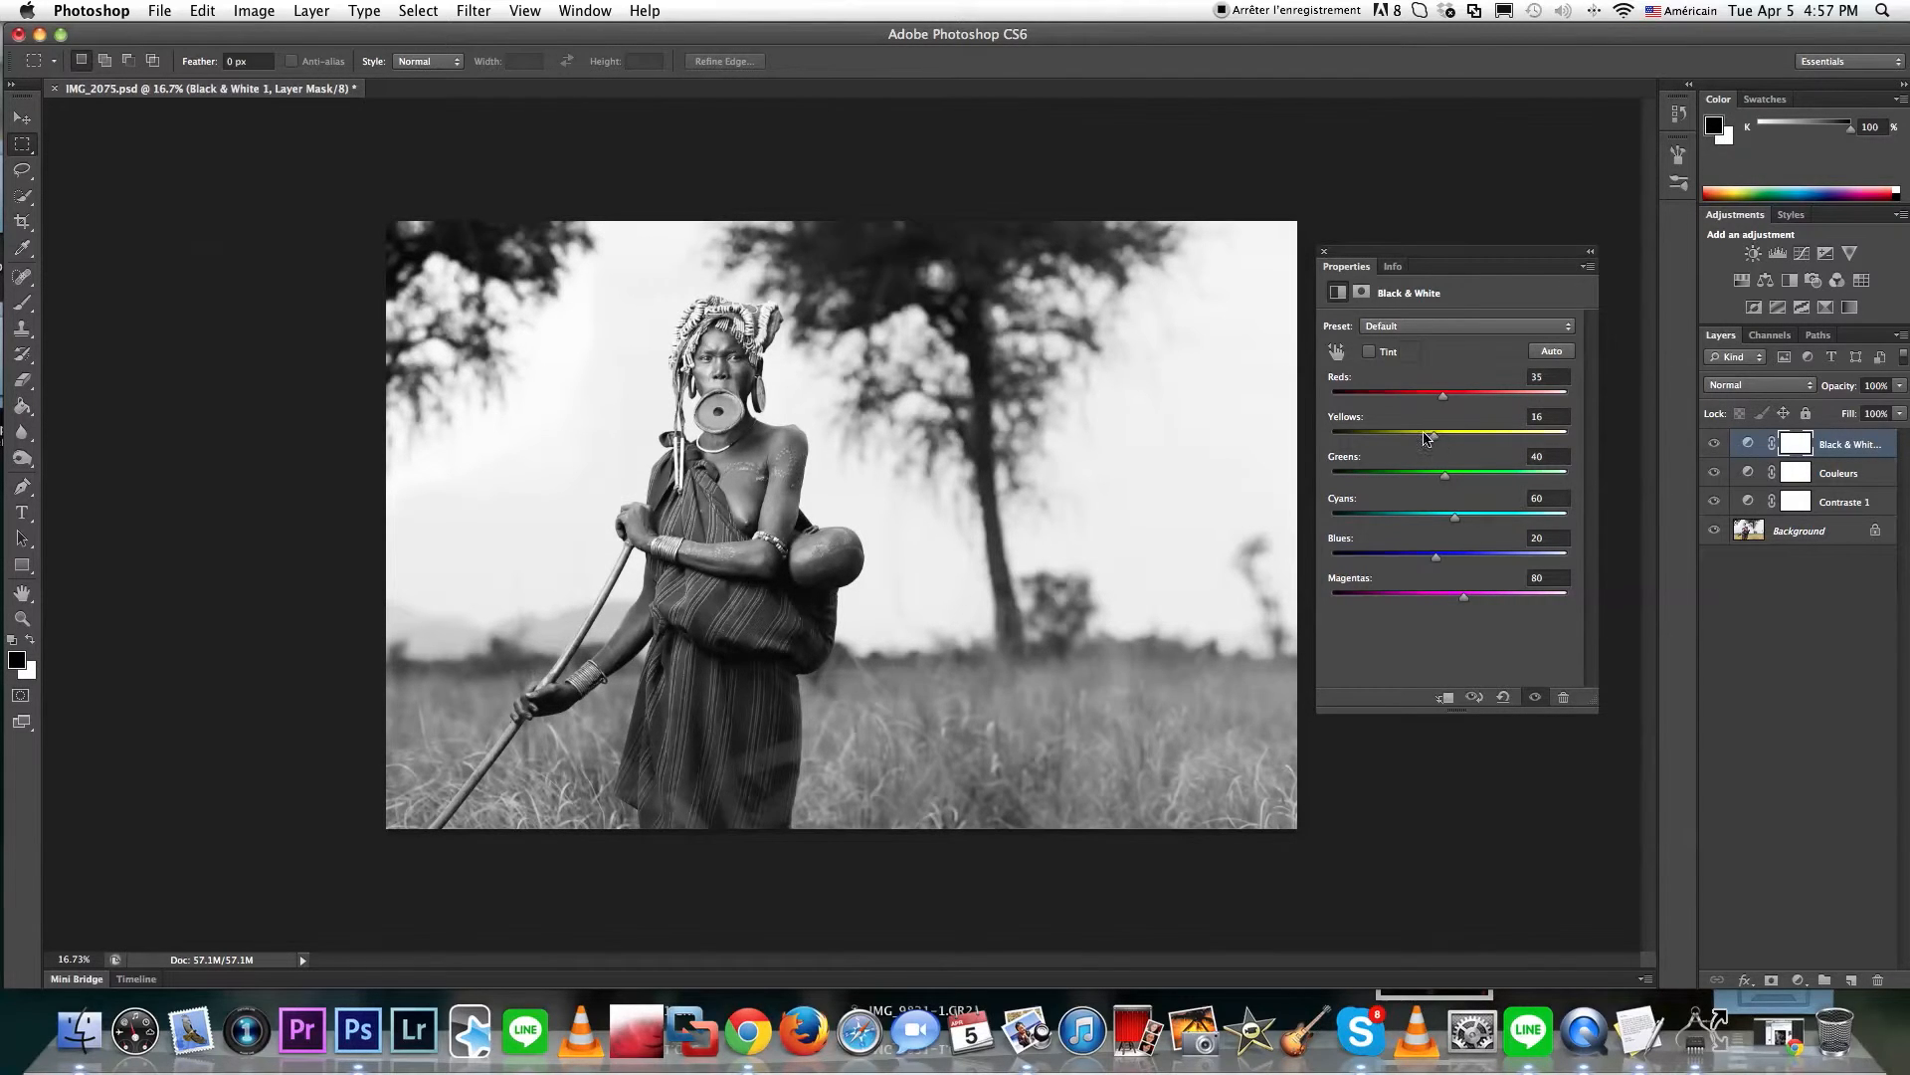
left_click_drag(1430, 442, 1481, 559)
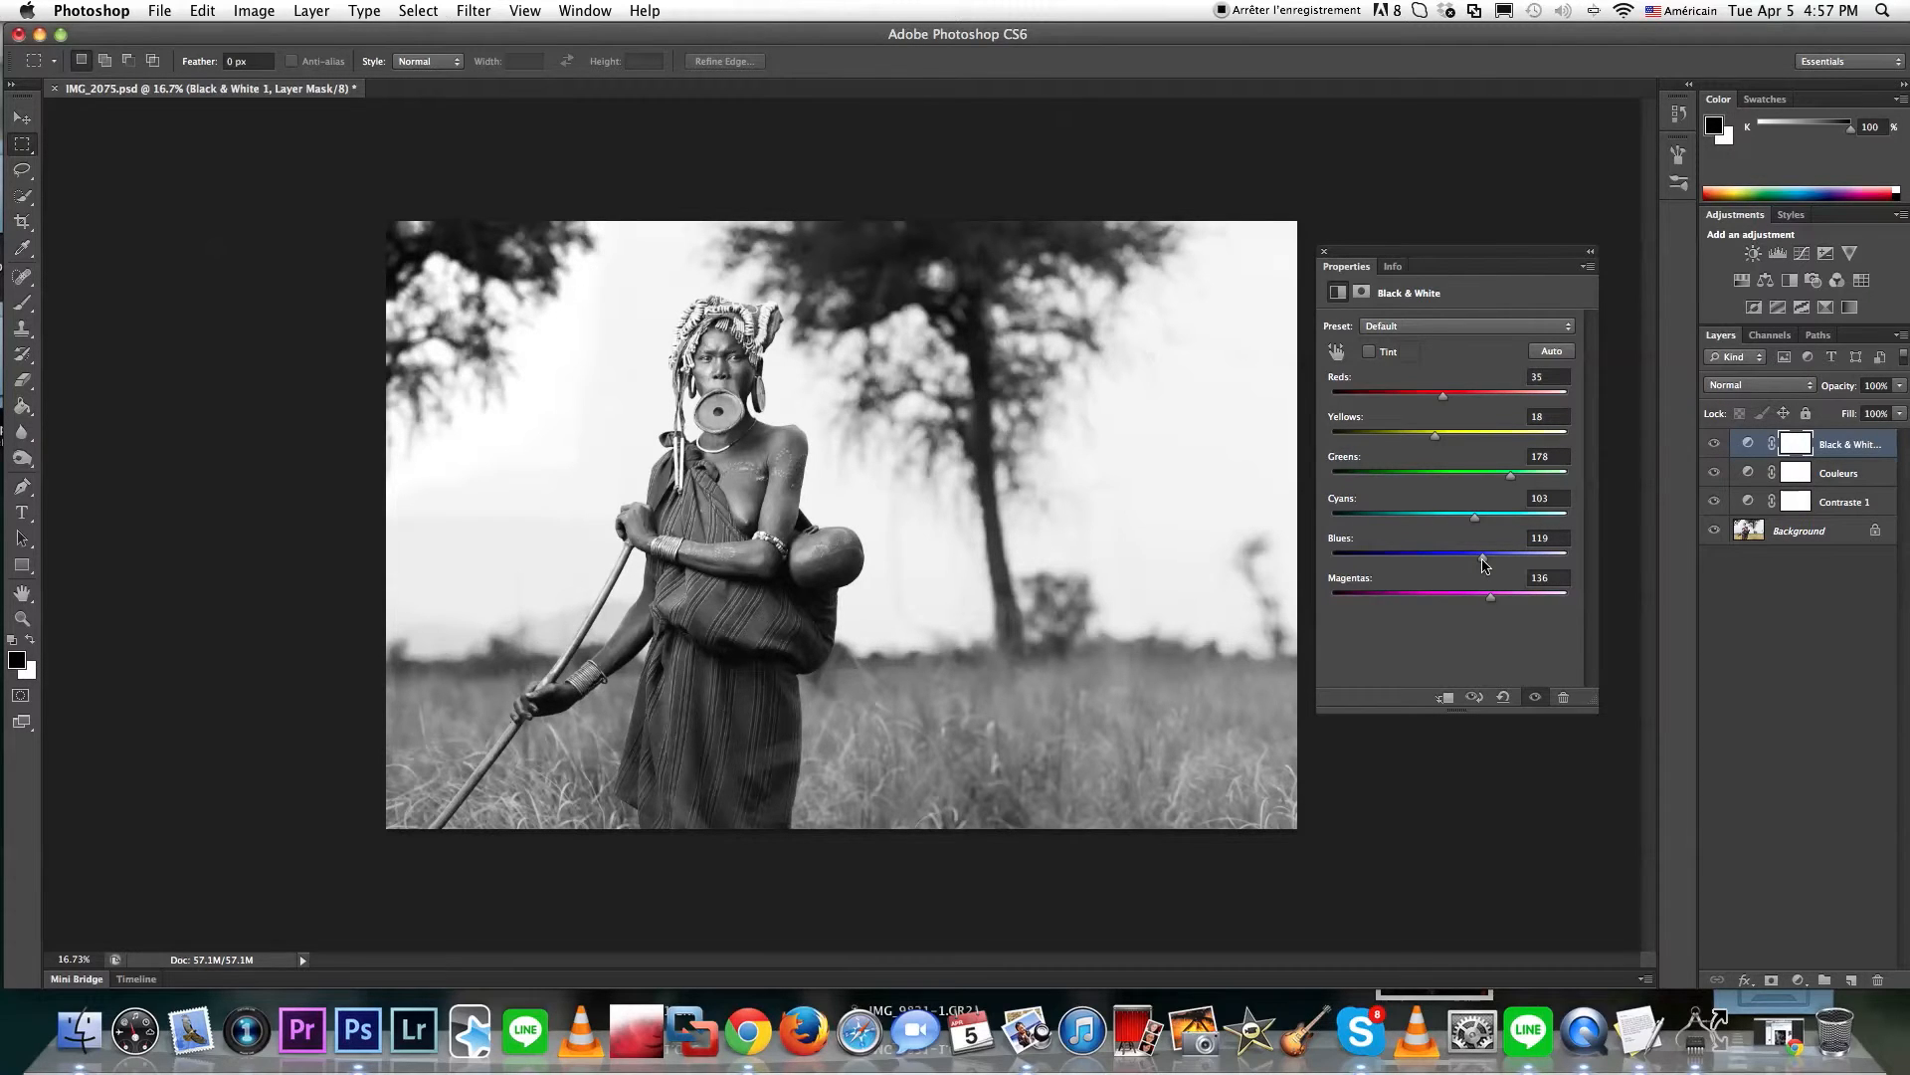
left_click_drag(1443, 398, 1448, 399)
Reduce the Black & White layer's opacity to 35% after trying 0%, and deselect the layer
left_click(1897, 387)
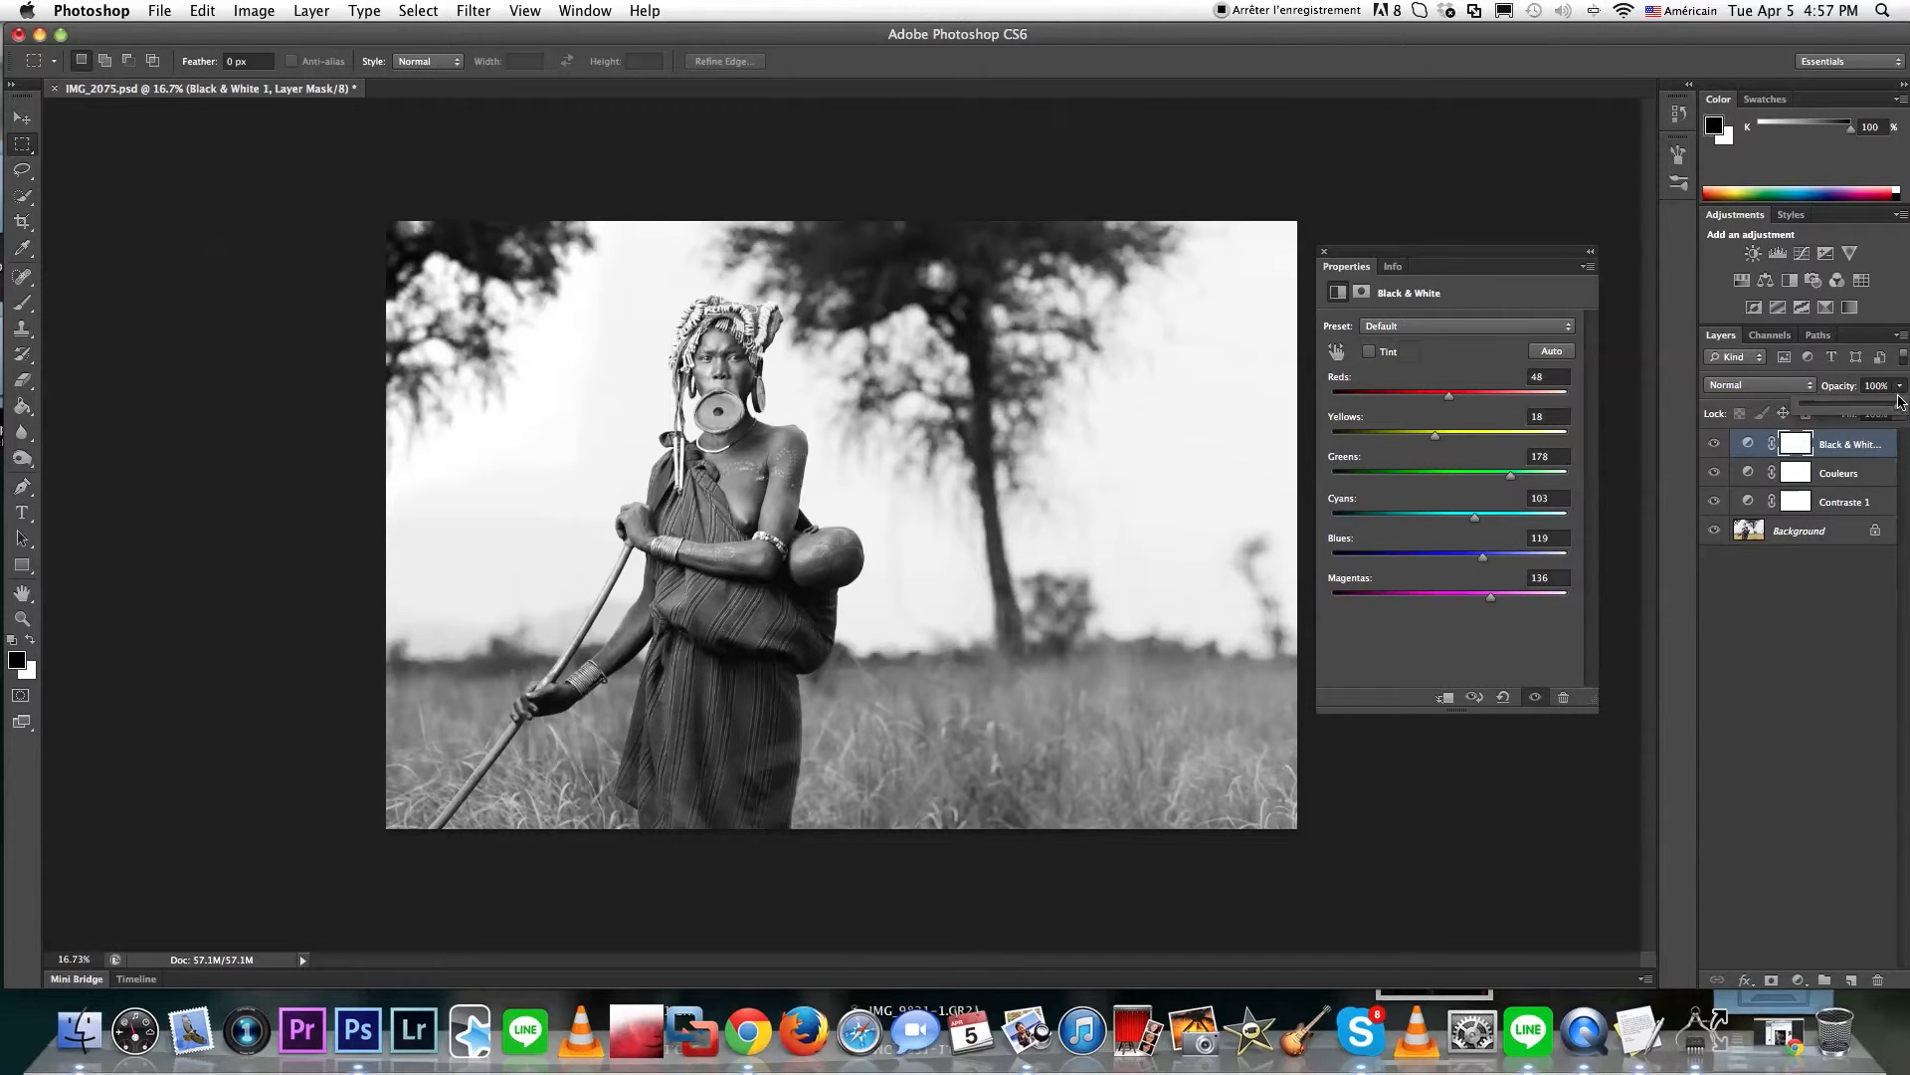
left_click_drag(1900, 413, 1902, 413)
left_click_drag(1900, 413, 1799, 408)
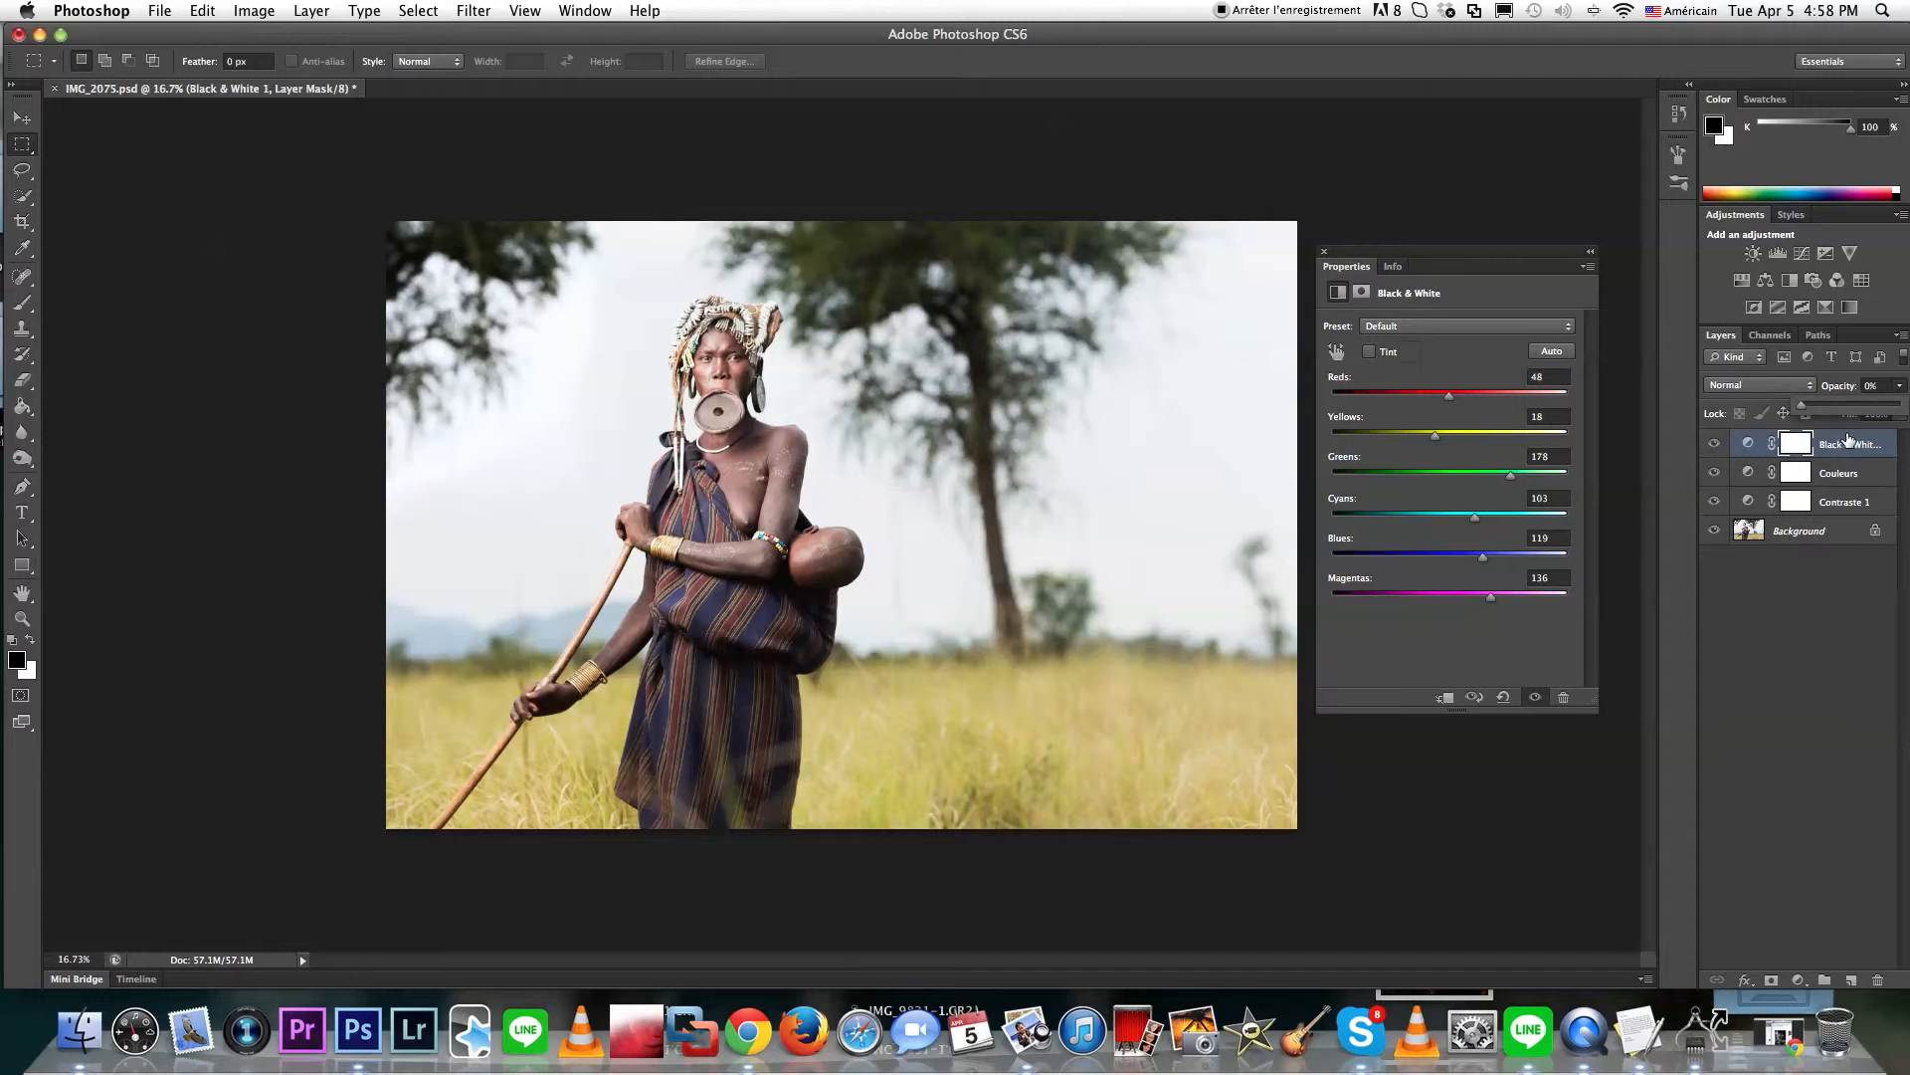
left_click_drag(1829, 409, 1836, 411)
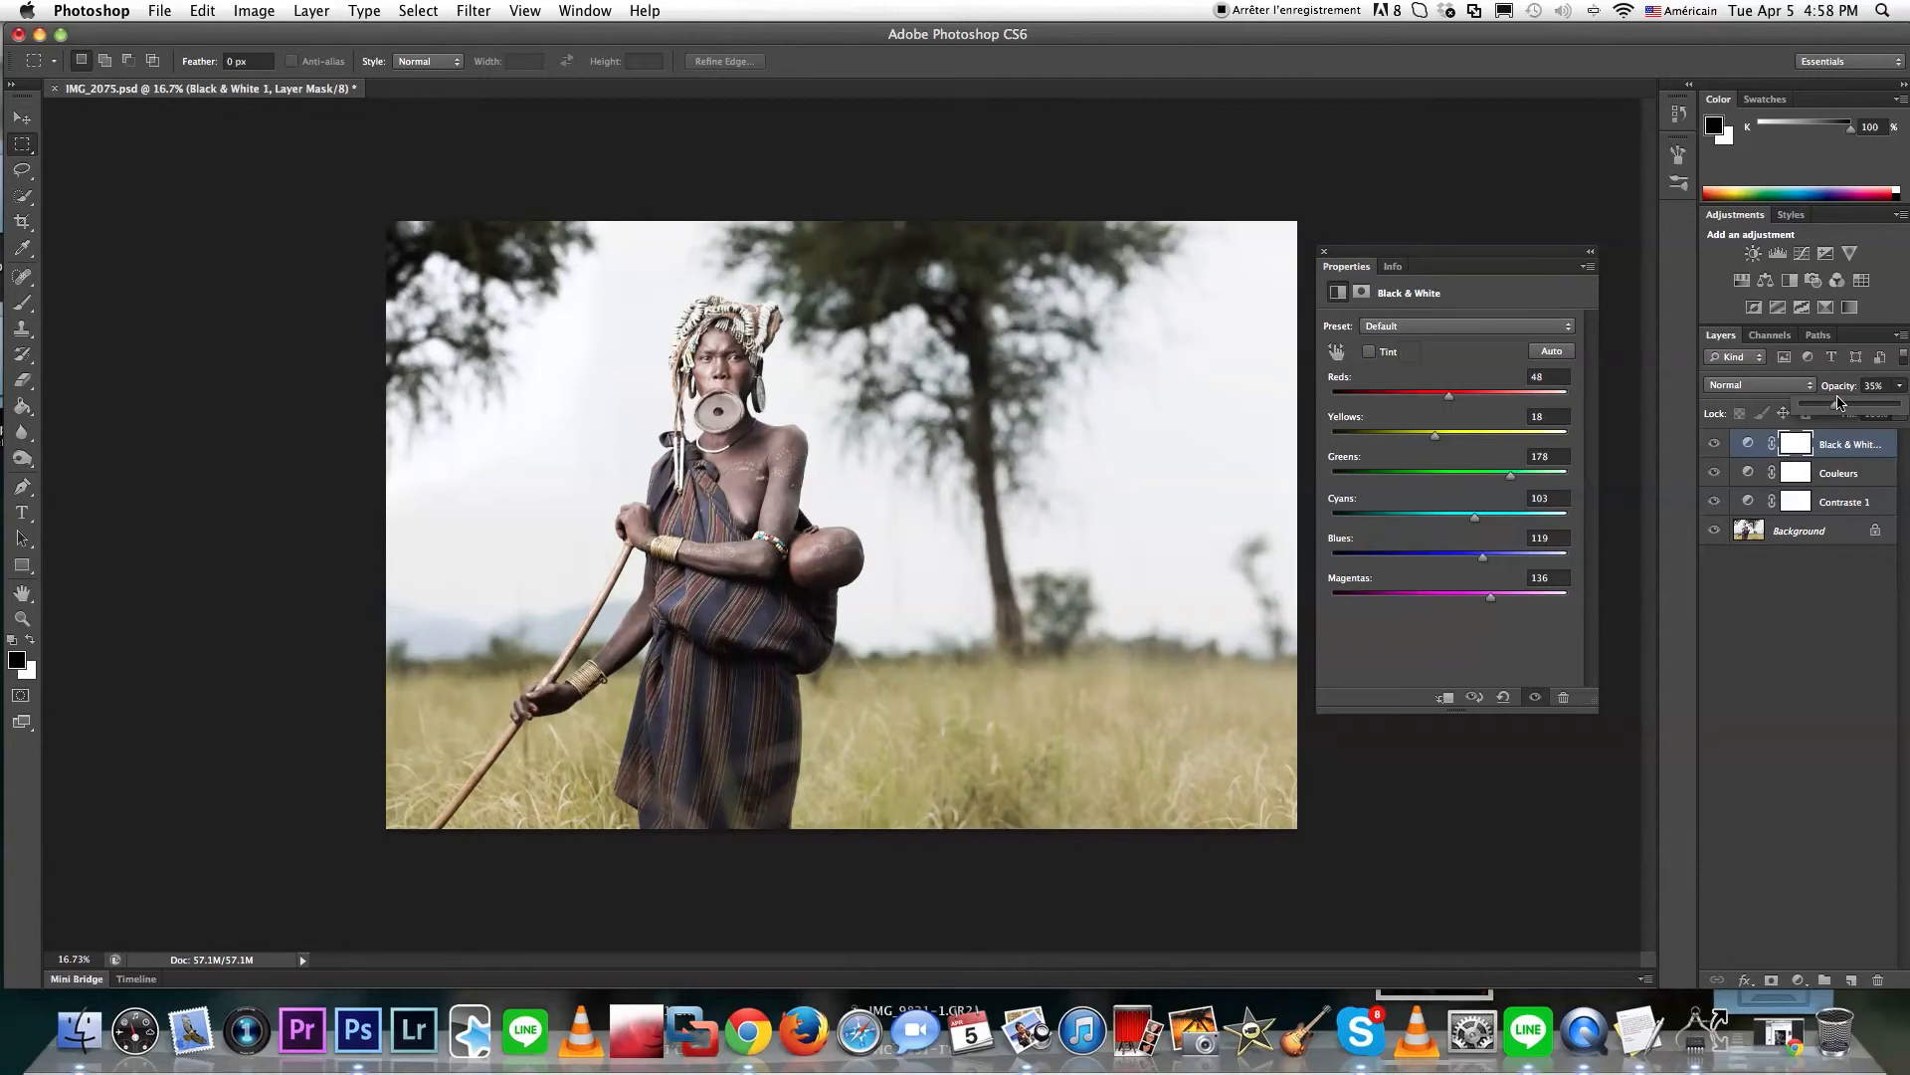
left_click(1797, 642)
Compare the retouching stages by hiding all three adjustment layers and showing Contraste 1, Couleurs and Black & White again one by one
left_click_drag(1714, 444, 1720, 504)
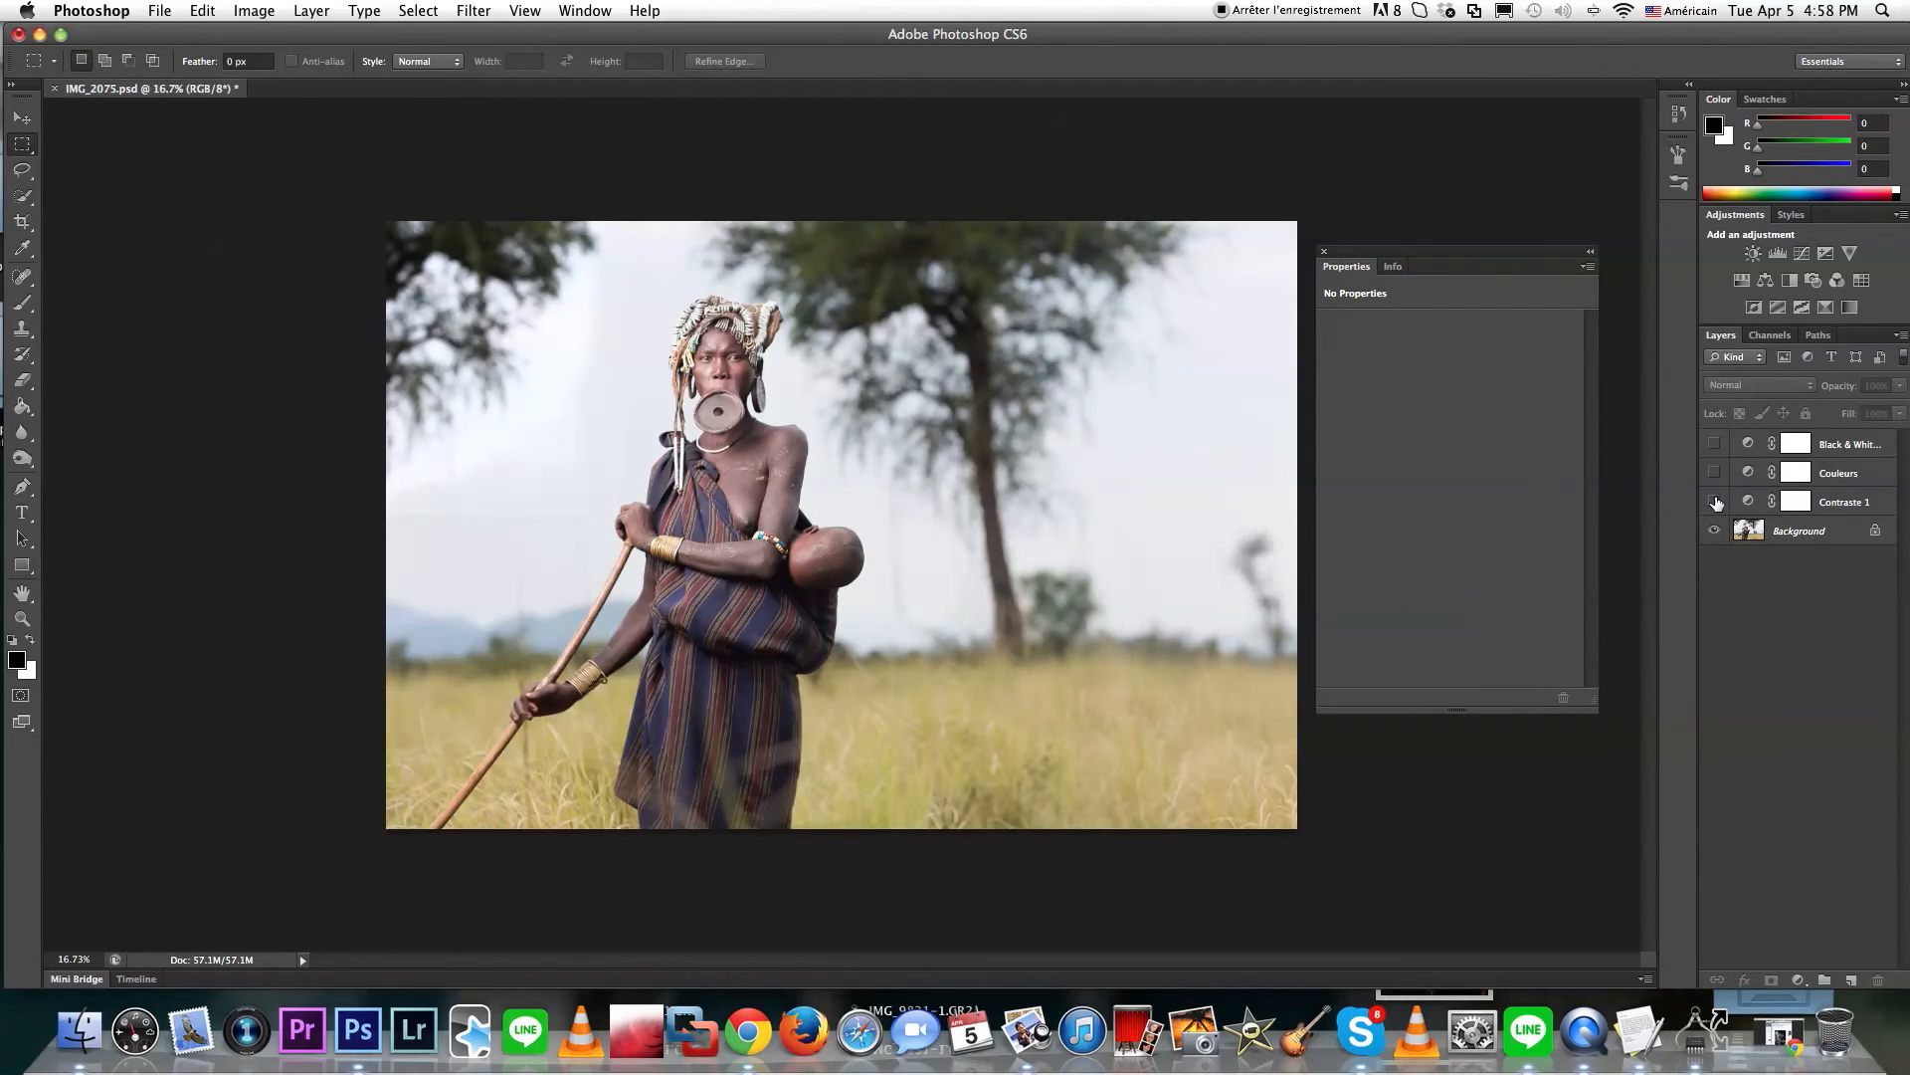
left_click(1715, 501)
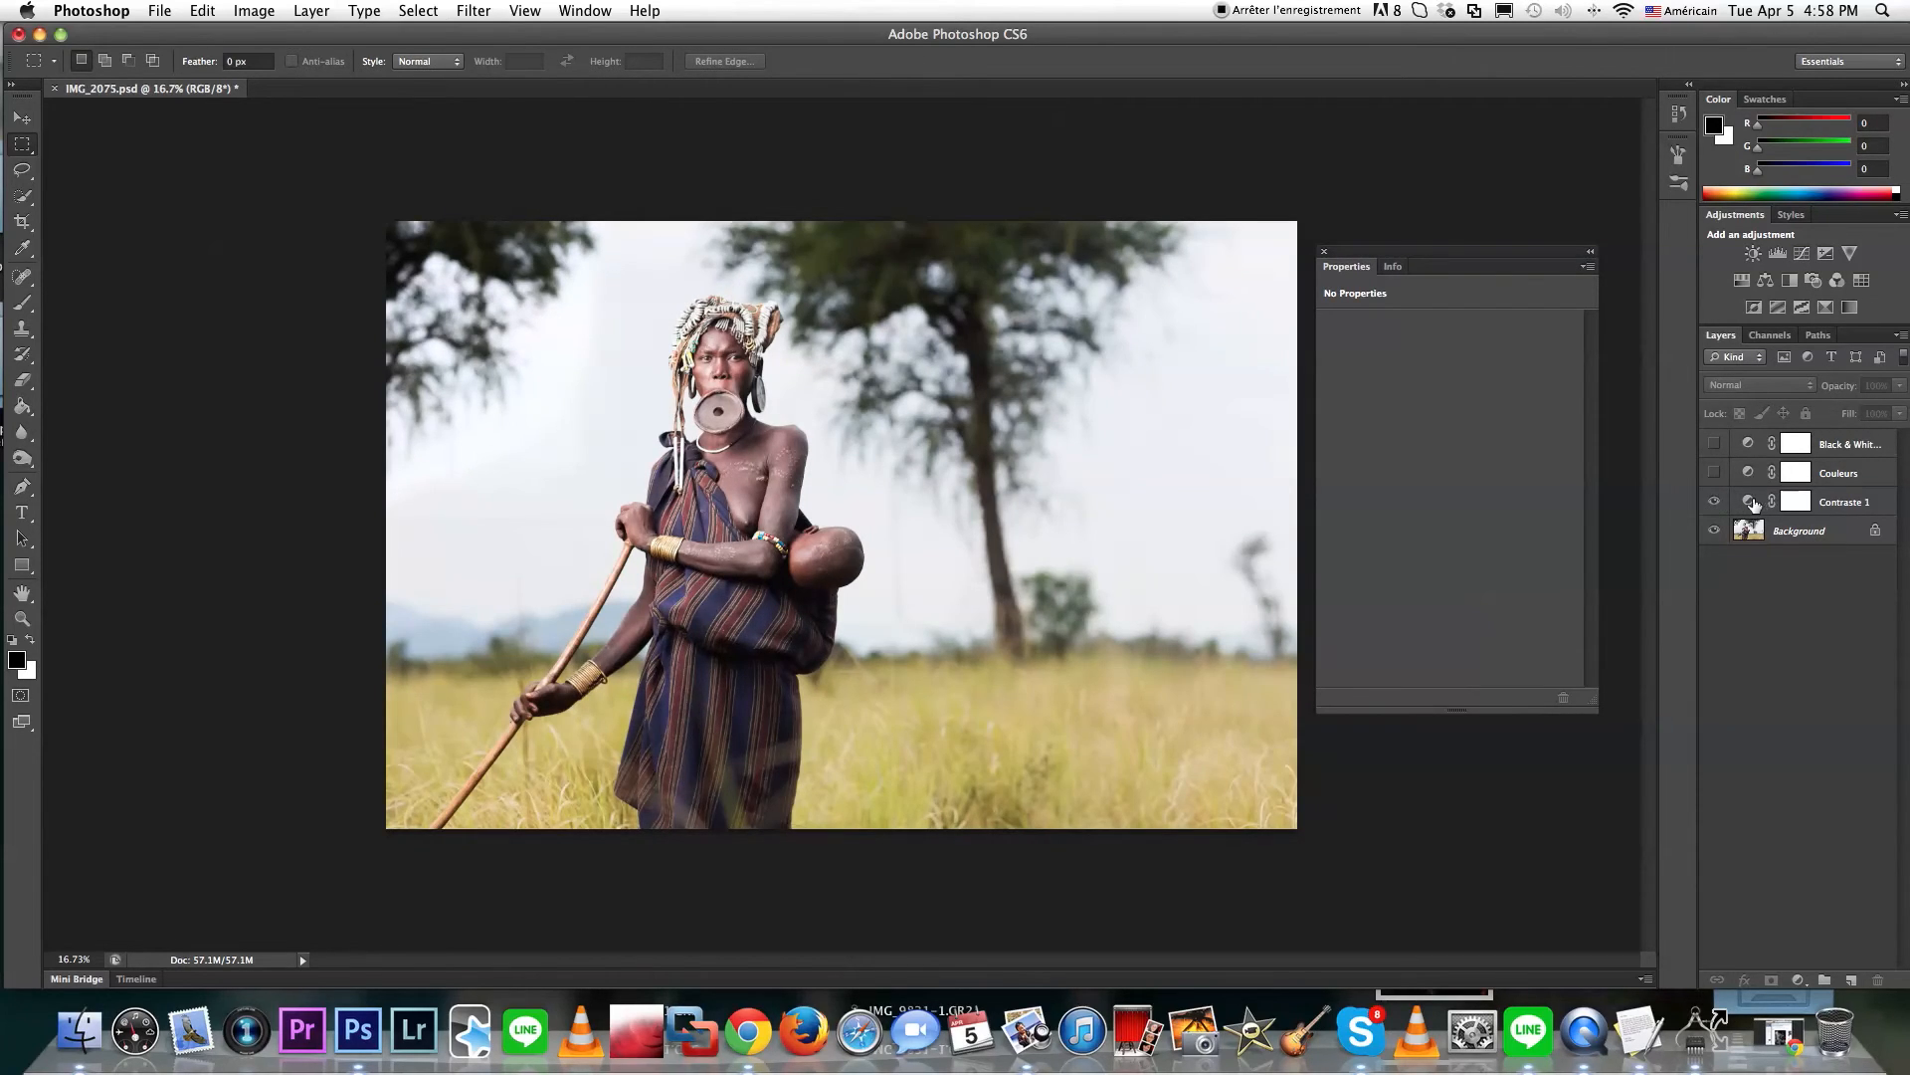
left_click(1753, 504)
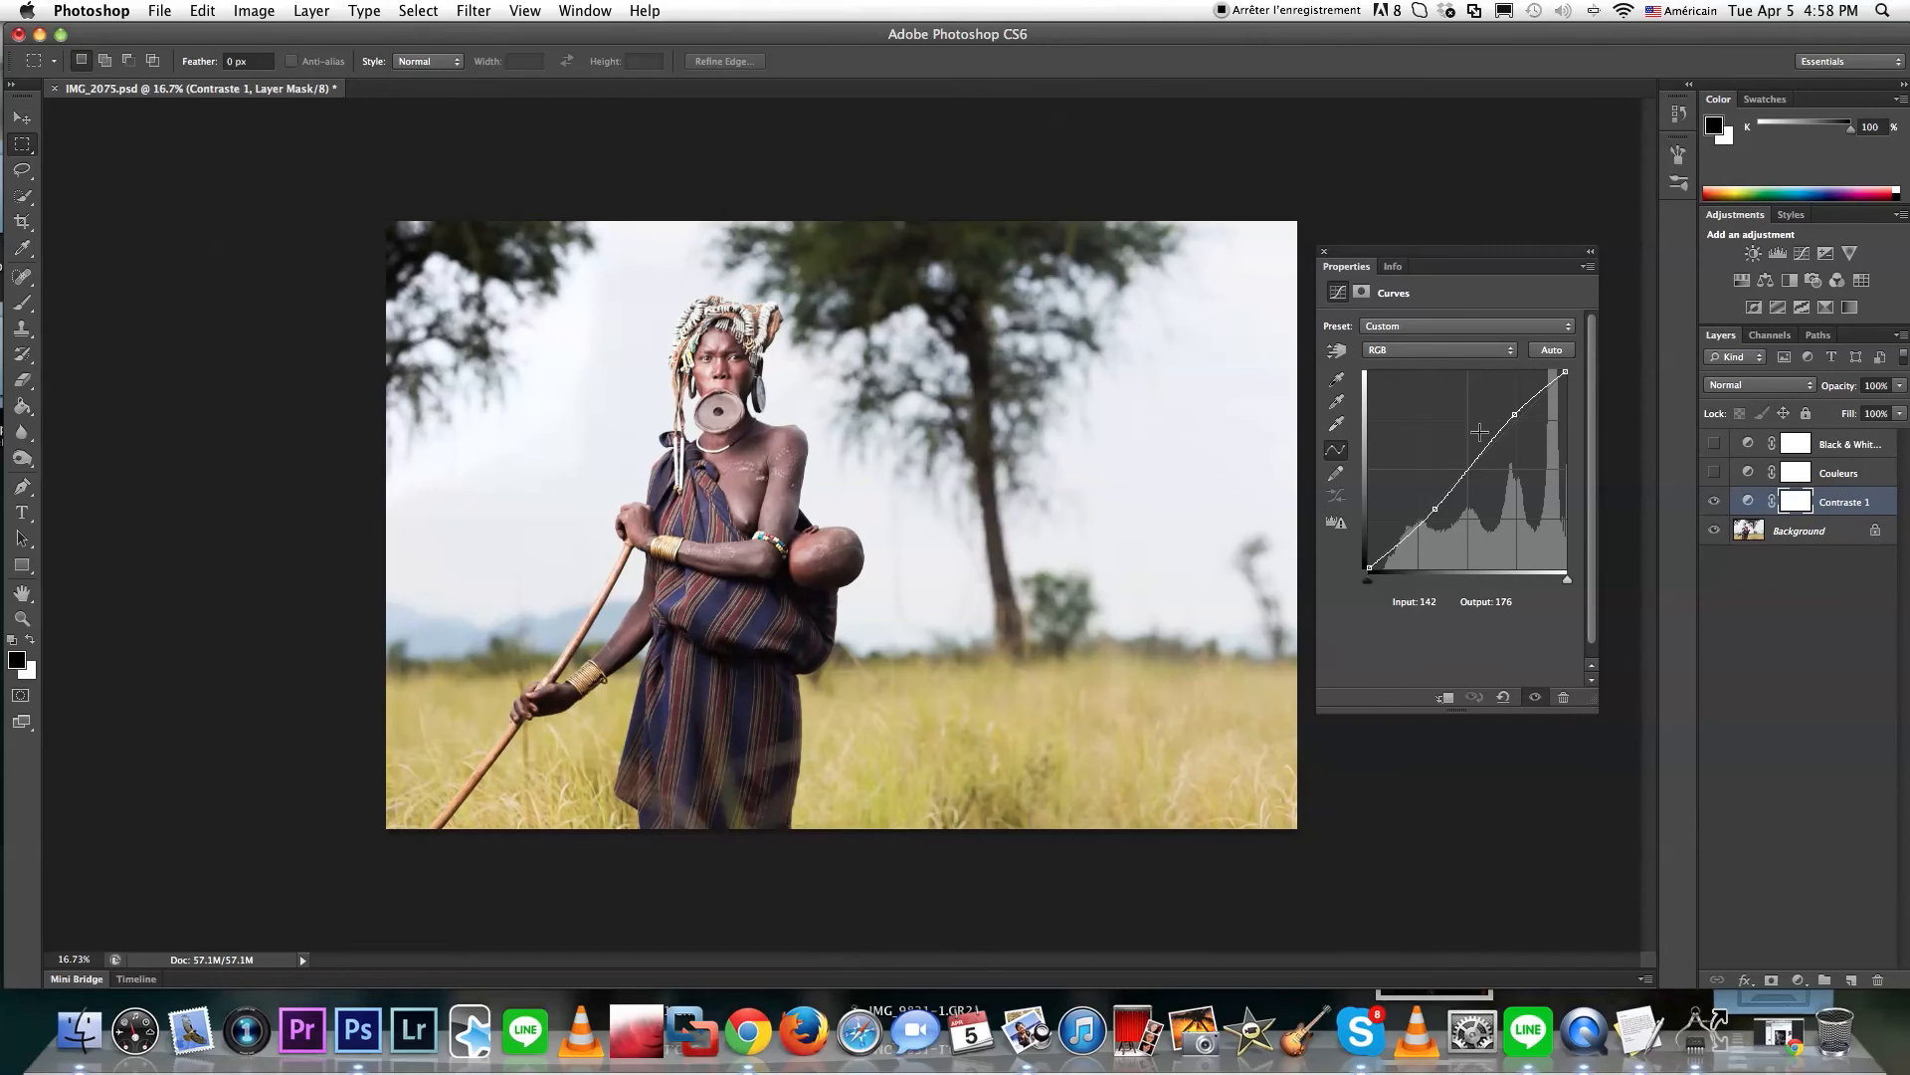
left_click(1714, 475)
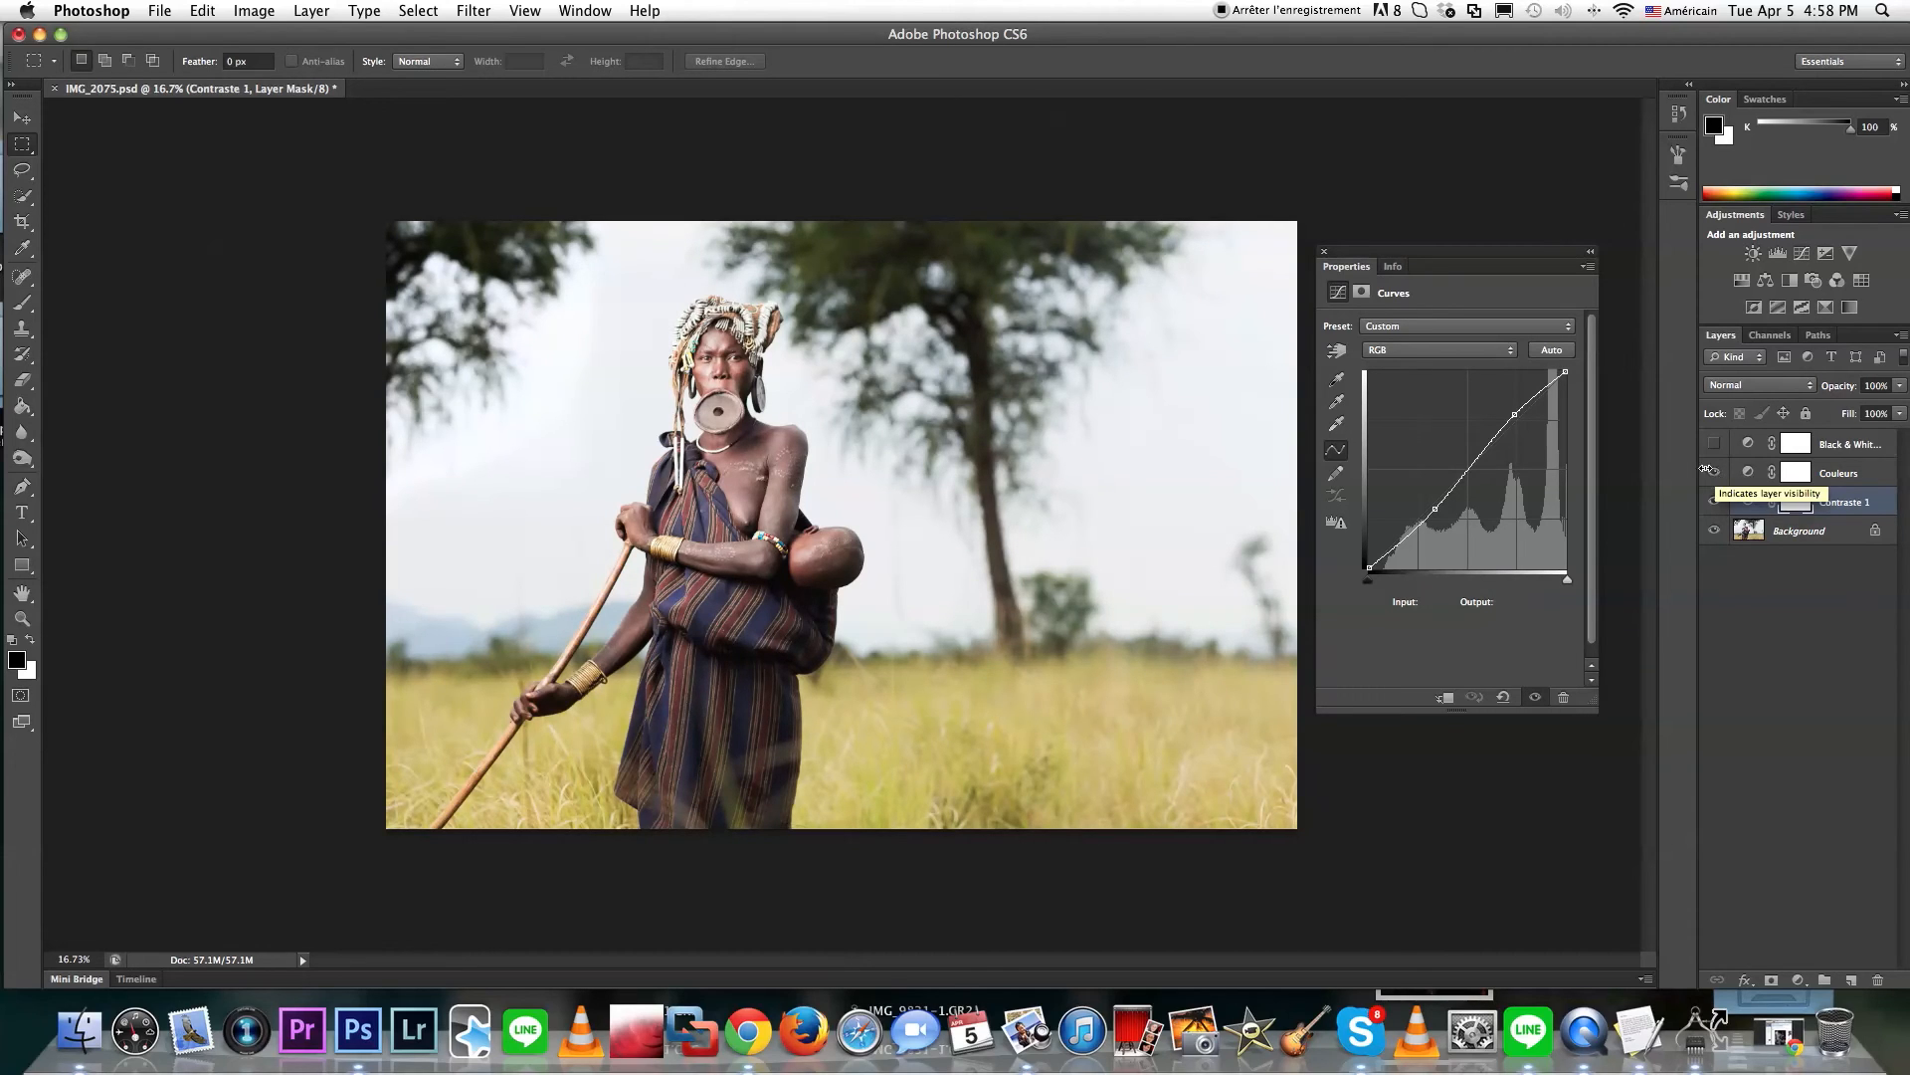
left_click(1513, 350)
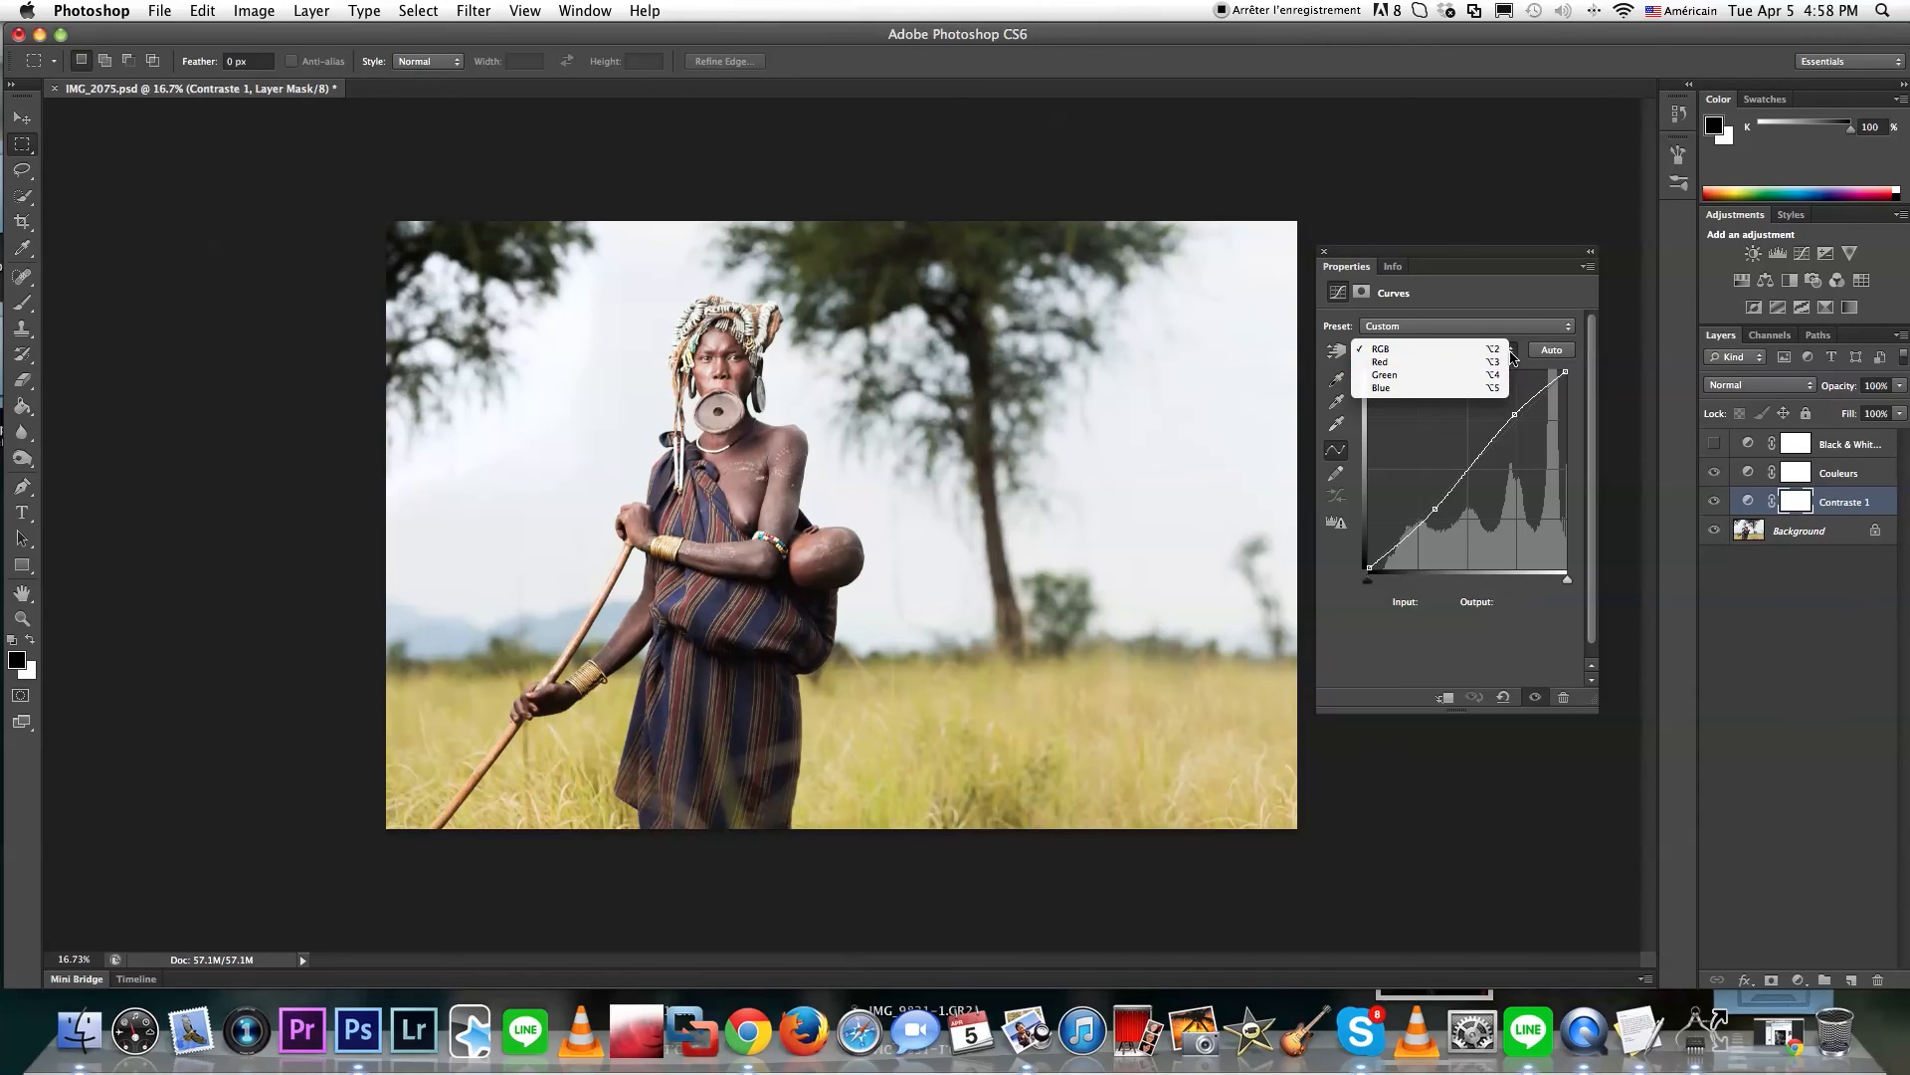
left_click(1513, 355)
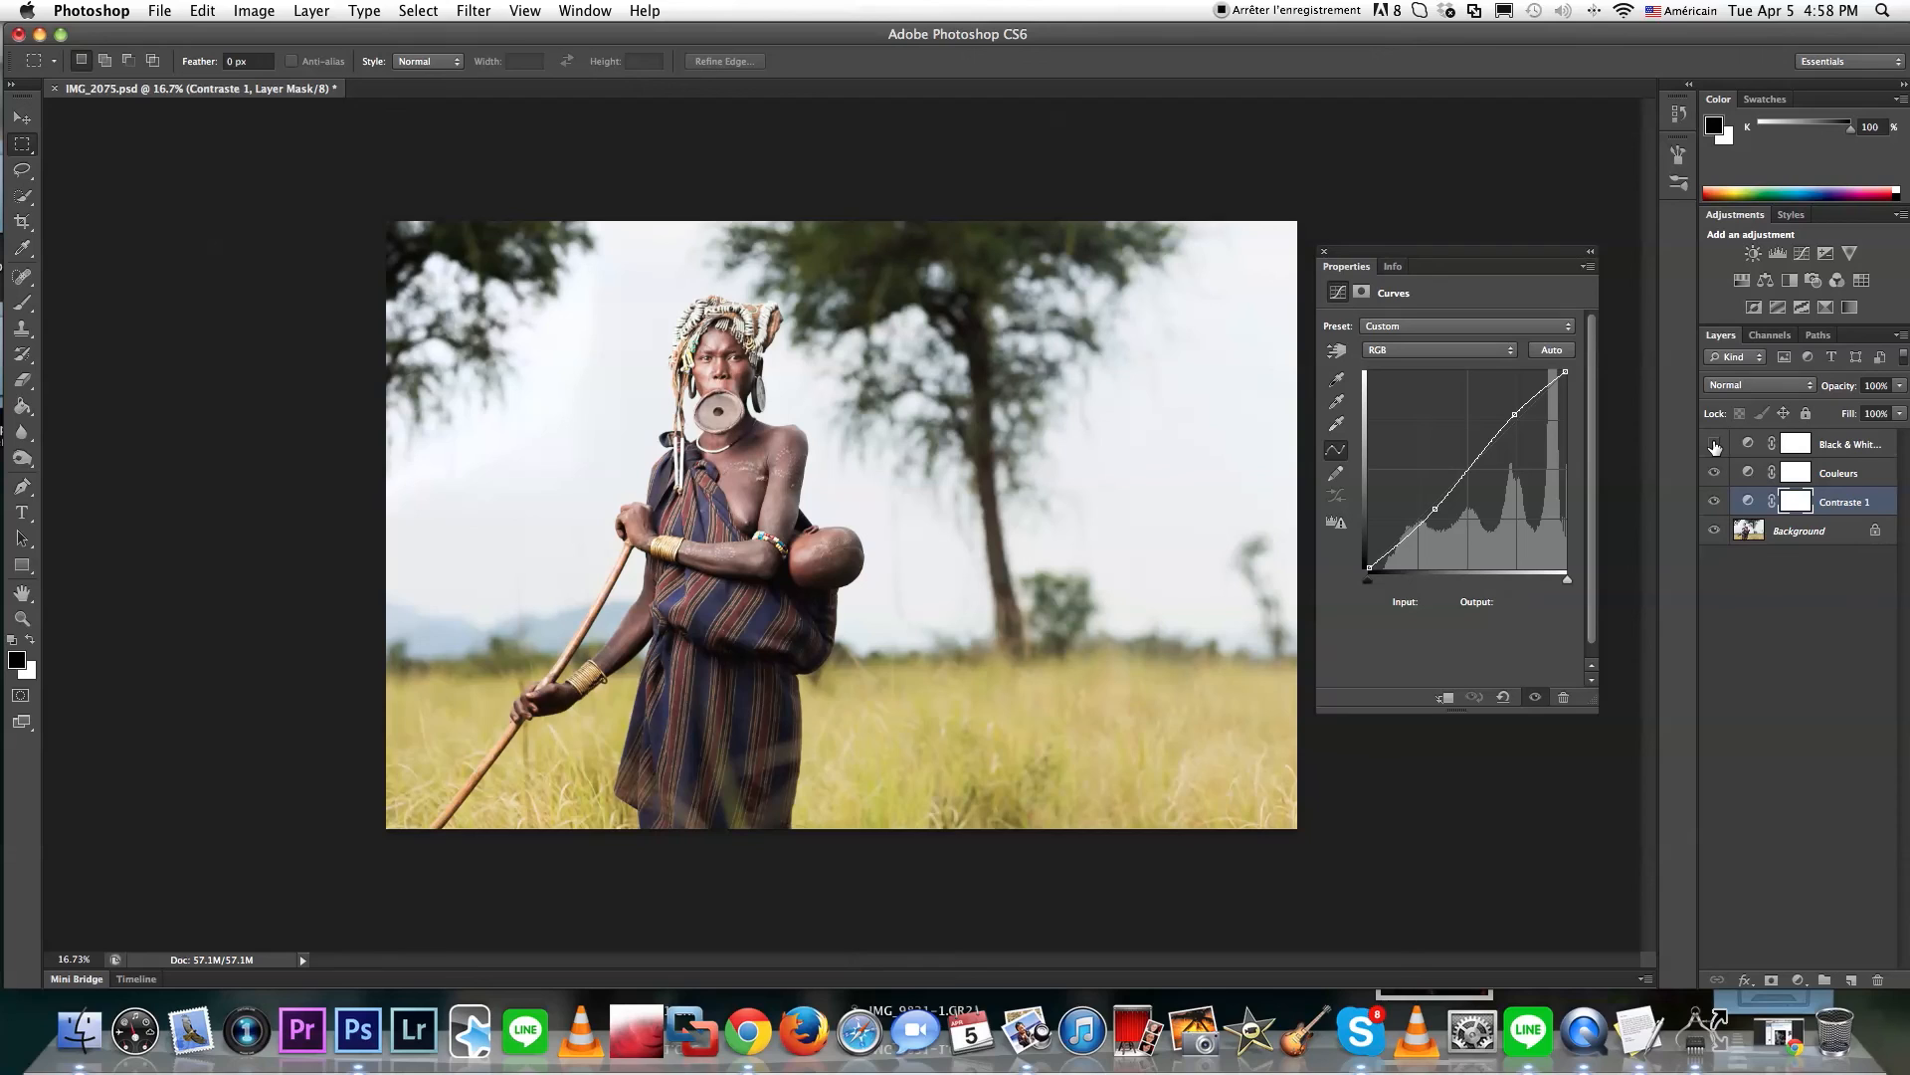
left_click(1715, 445)
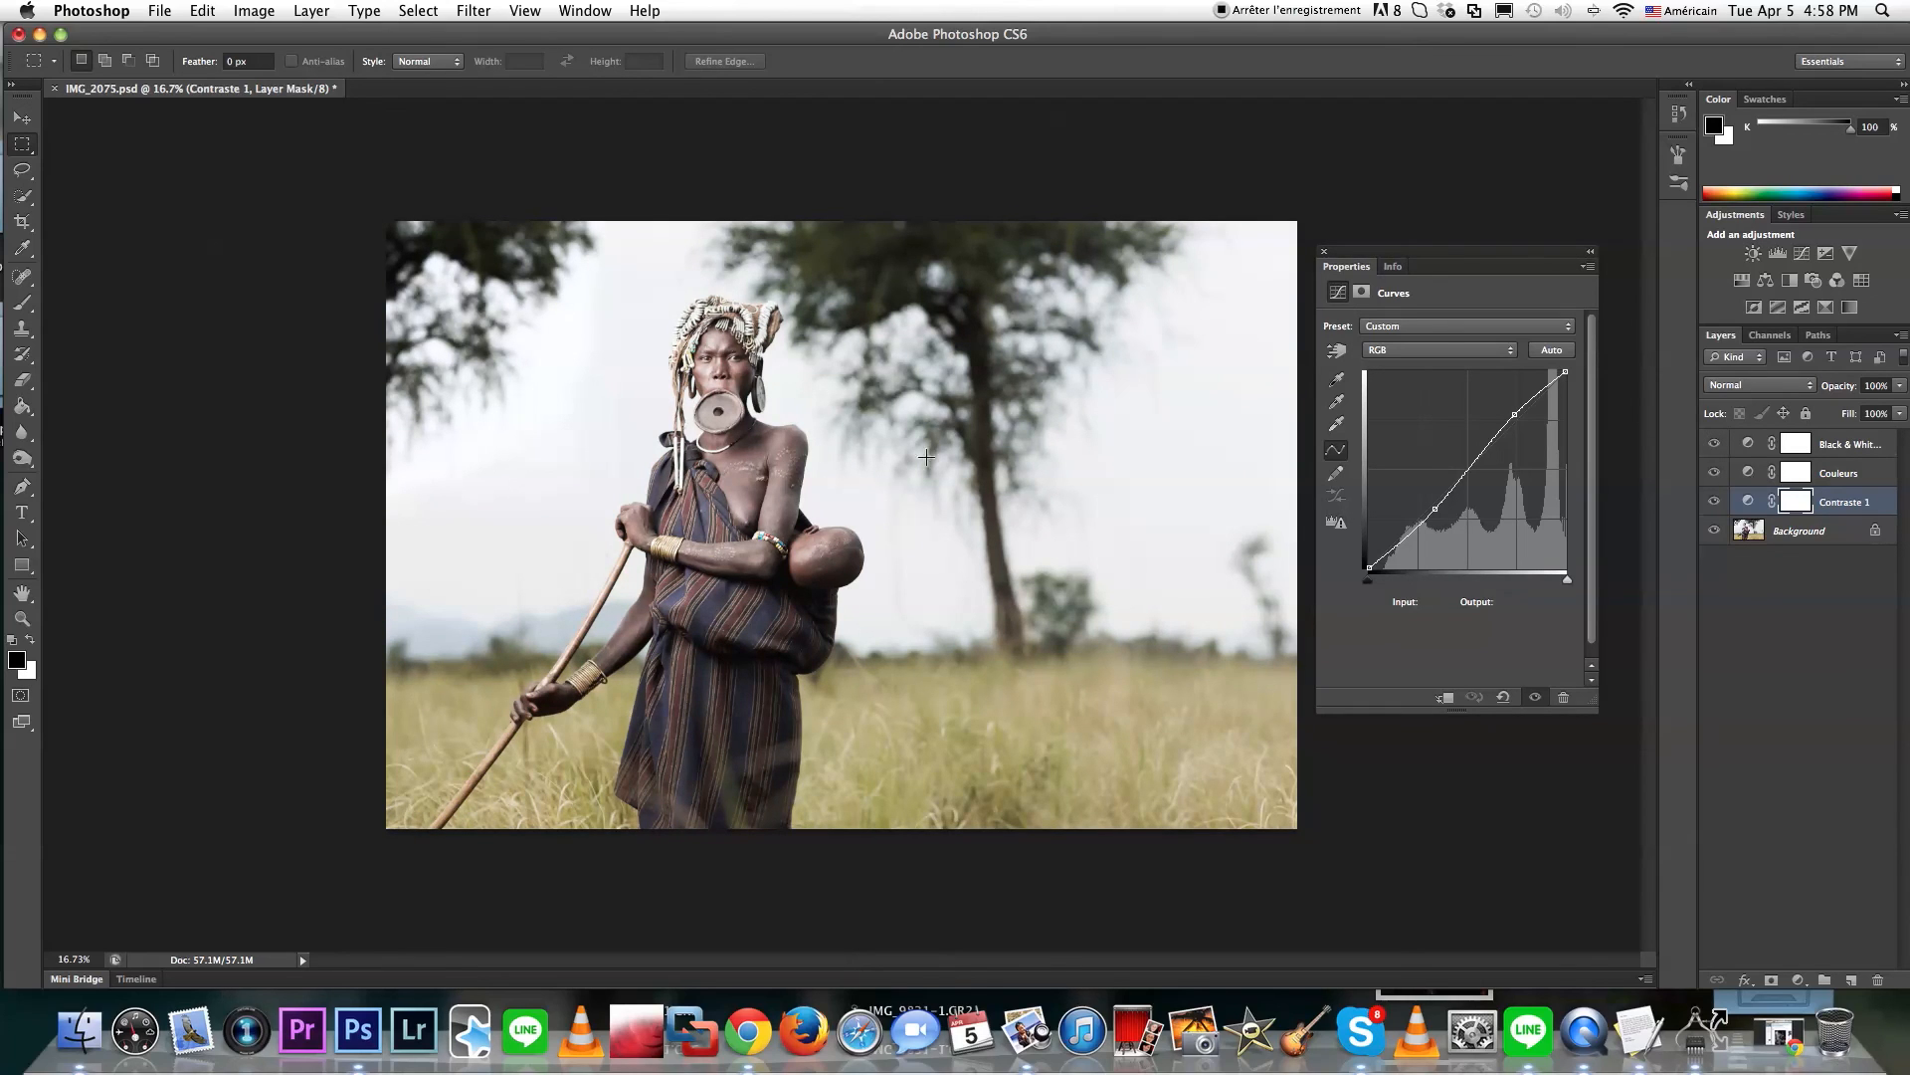